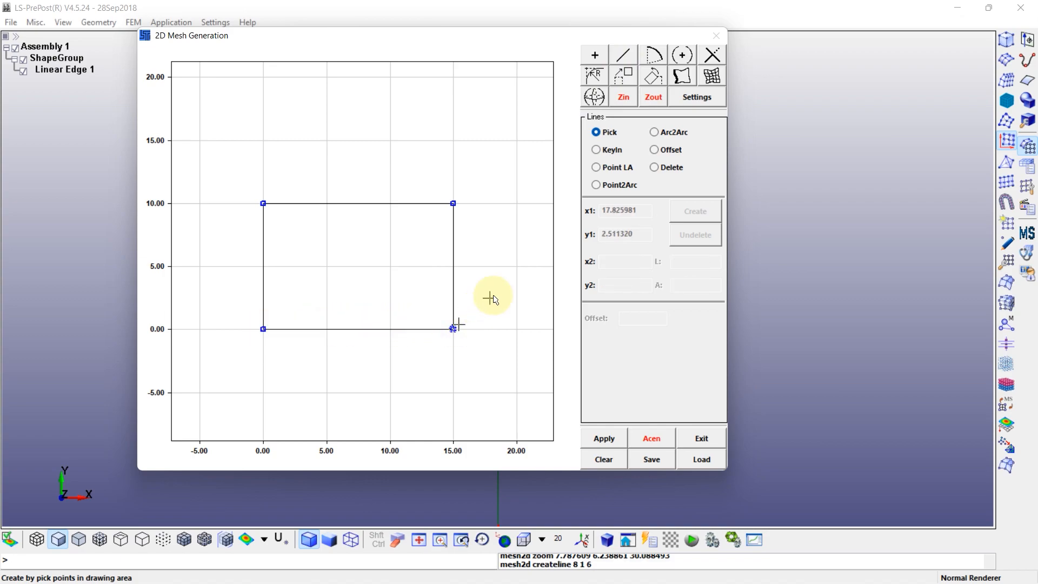
Add a circle centred at (4, 5) with a radius of 0.25 inside the rectangle and exit the 2D sketchboard
click(682, 55)
click(654, 136)
click(621, 169)
text(4)
click(616, 192)
text(5)
click(673, 220)
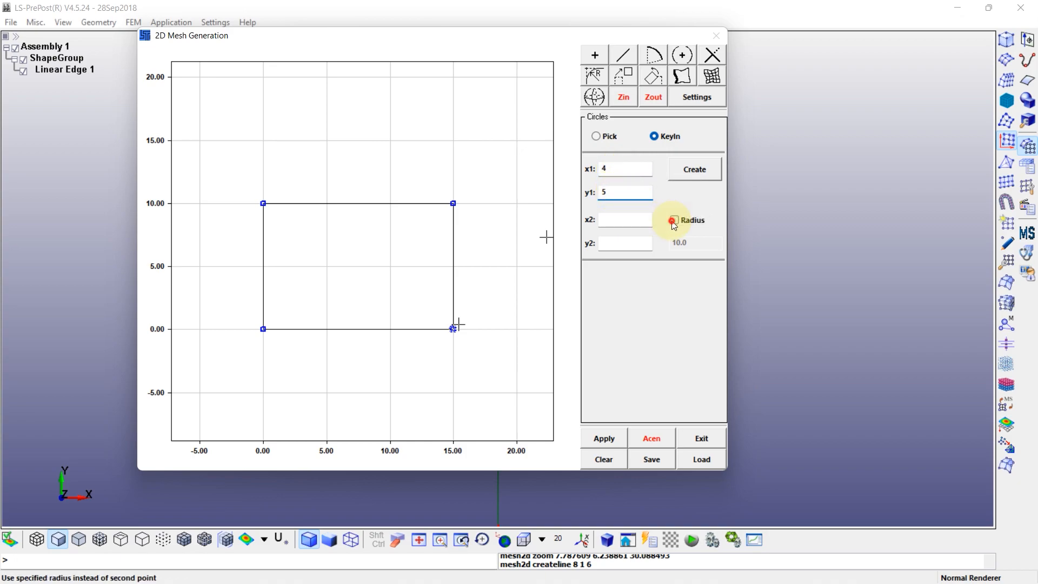
double_click(678, 242)
text(0.25)
click(693, 170)
click(697, 435)
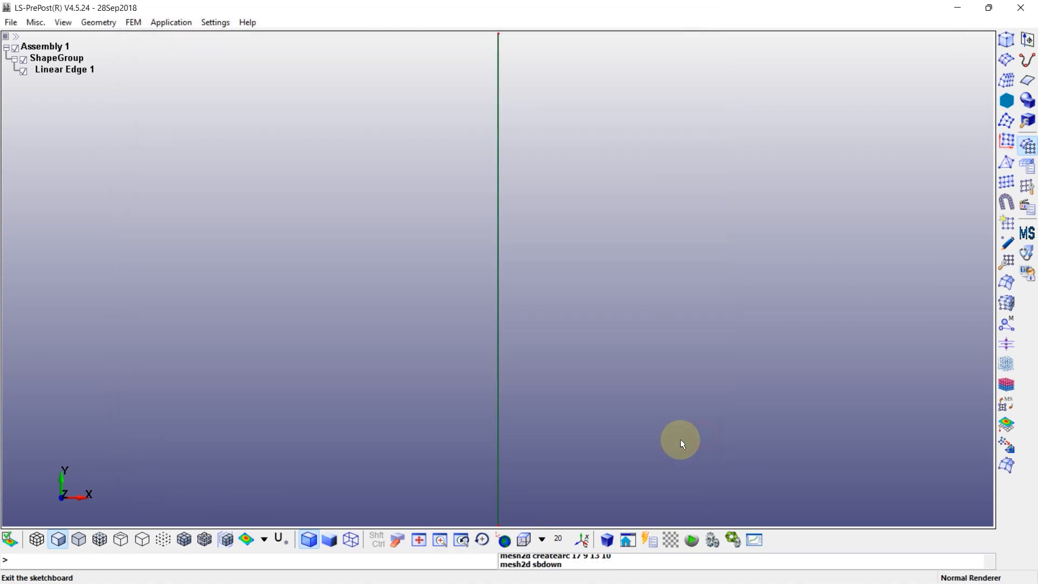
Generate beam elements by curve along the rectangle's left edge as part 1, using 10 elements, and accept them
click(420, 539)
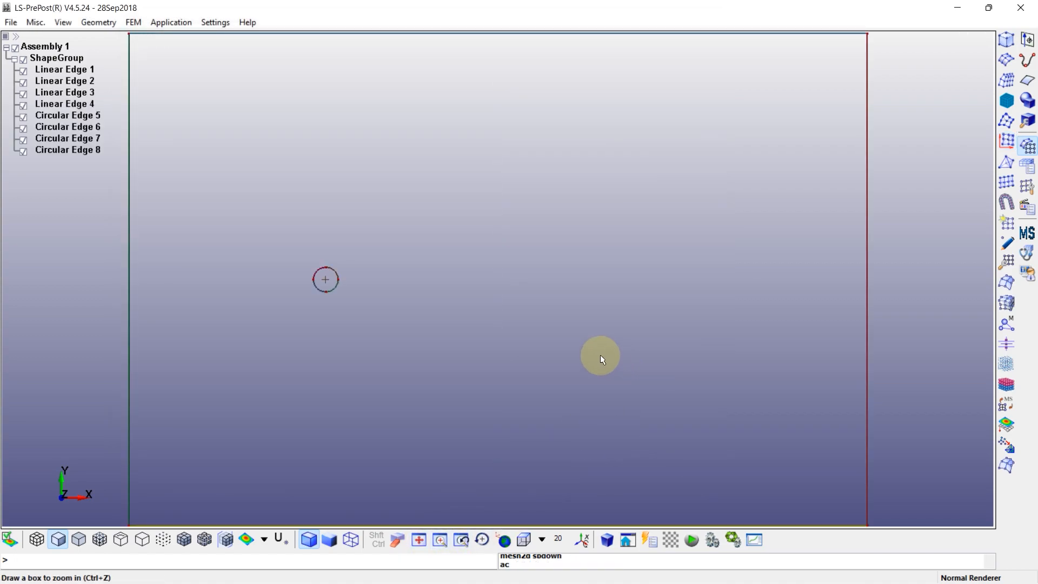
scroll(601, 351, down, 1)
click(1007, 222)
drag(875, 108, 887, 105)
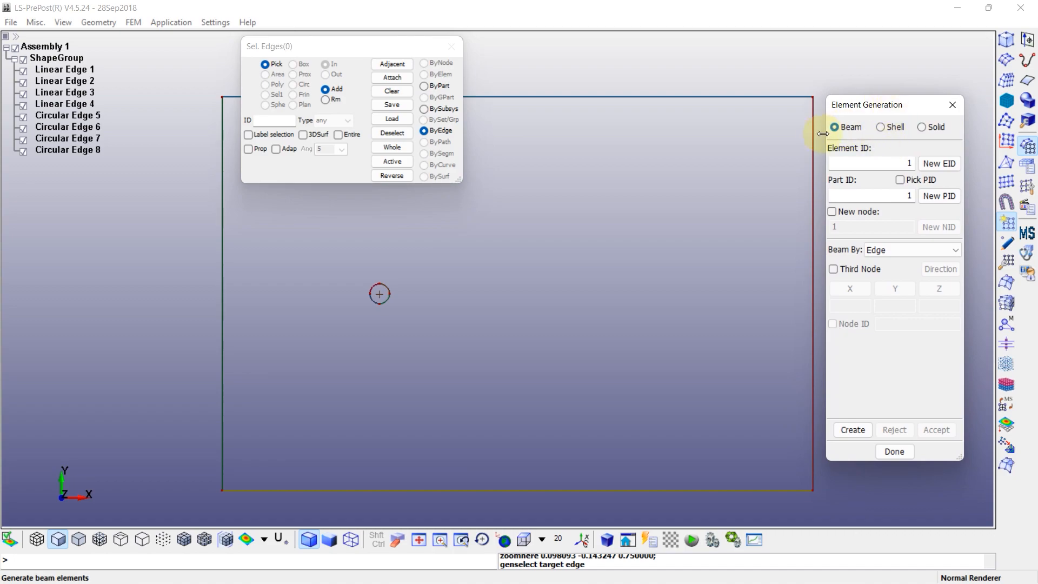
click(883, 251)
click(886, 268)
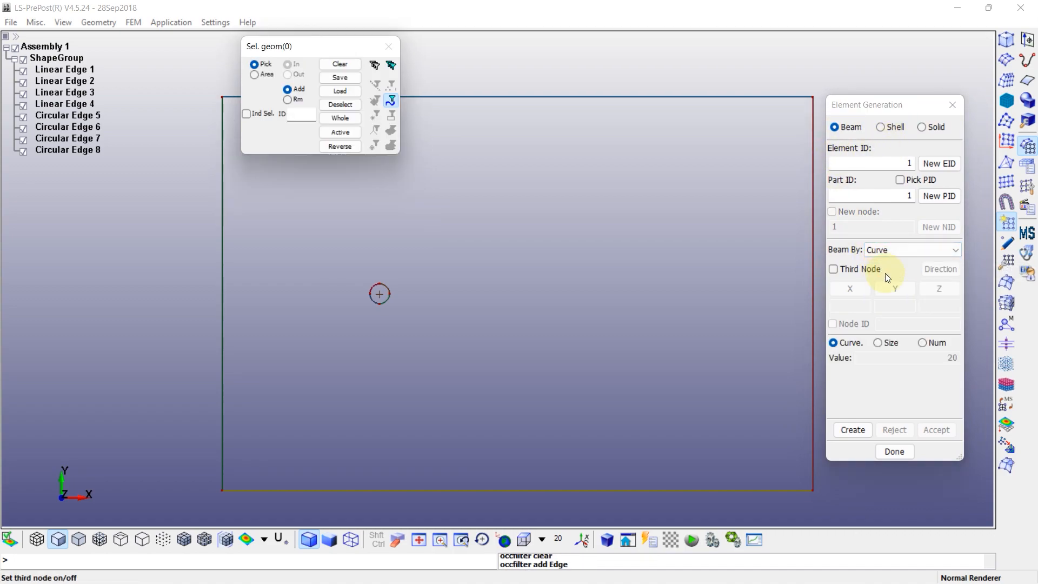
click(922, 343)
double_click(935, 357)
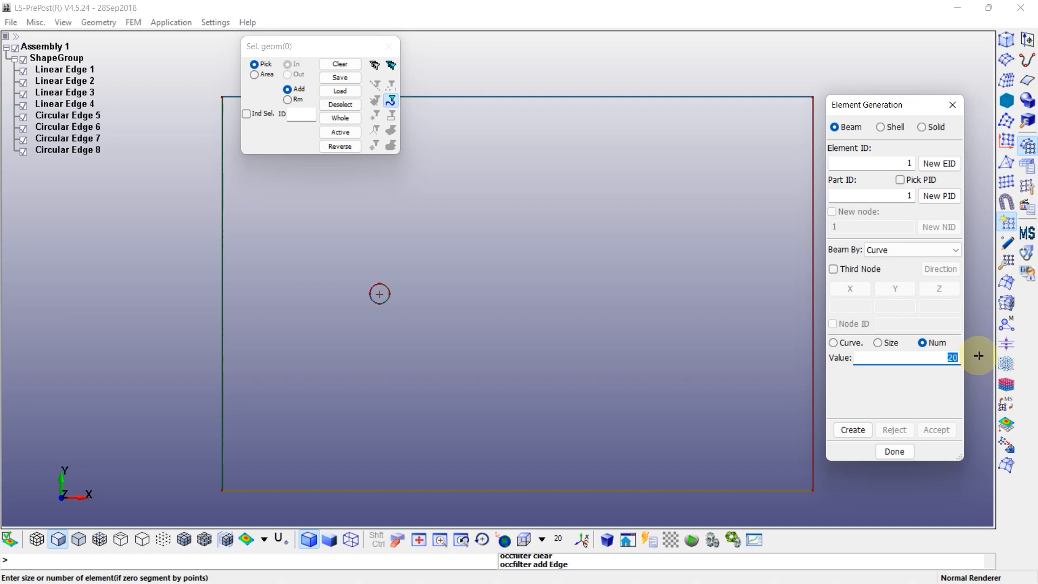
text(10)
click(222, 351)
click(852, 429)
click(935, 430)
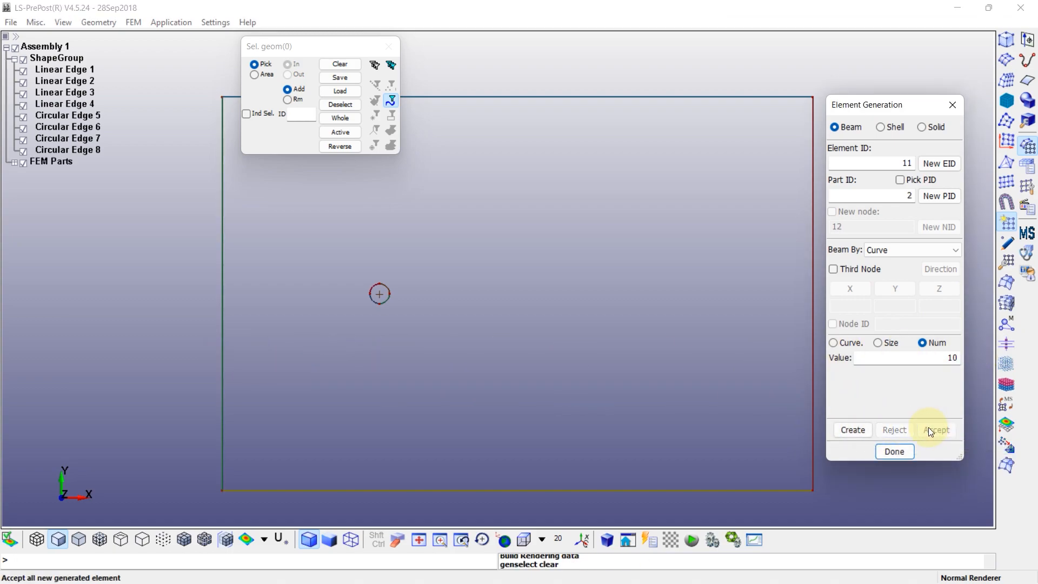
Generate and accept 10 beam elements along the rectangle's right edge as part 2
click(814, 352)
click(815, 352)
click(853, 429)
click(935, 430)
Generate and accept beam elements on the rectangle's top and bottom edges as part 3, with 15 elements per edge
double_click(951, 357)
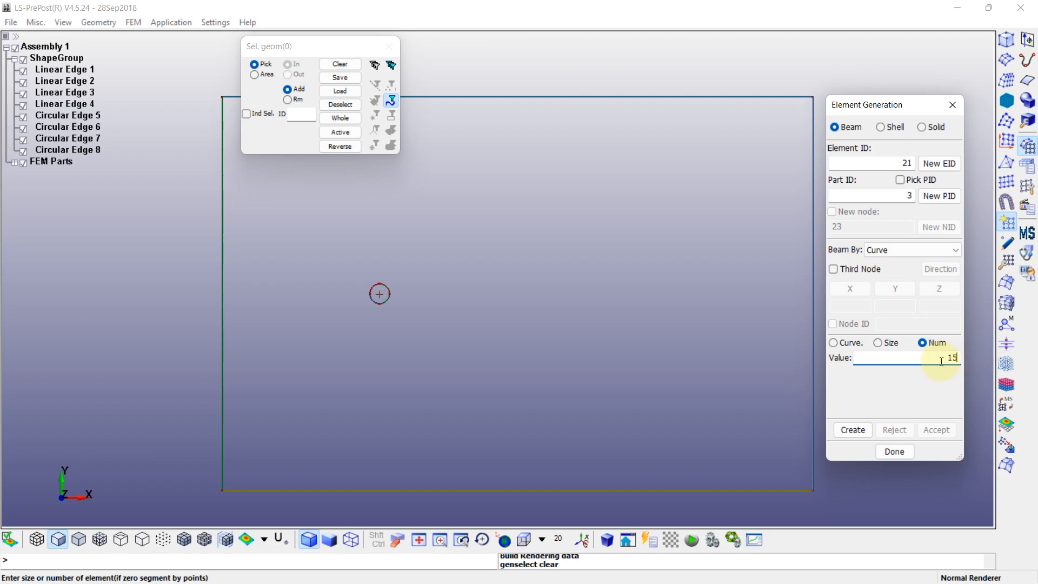
click(713, 97)
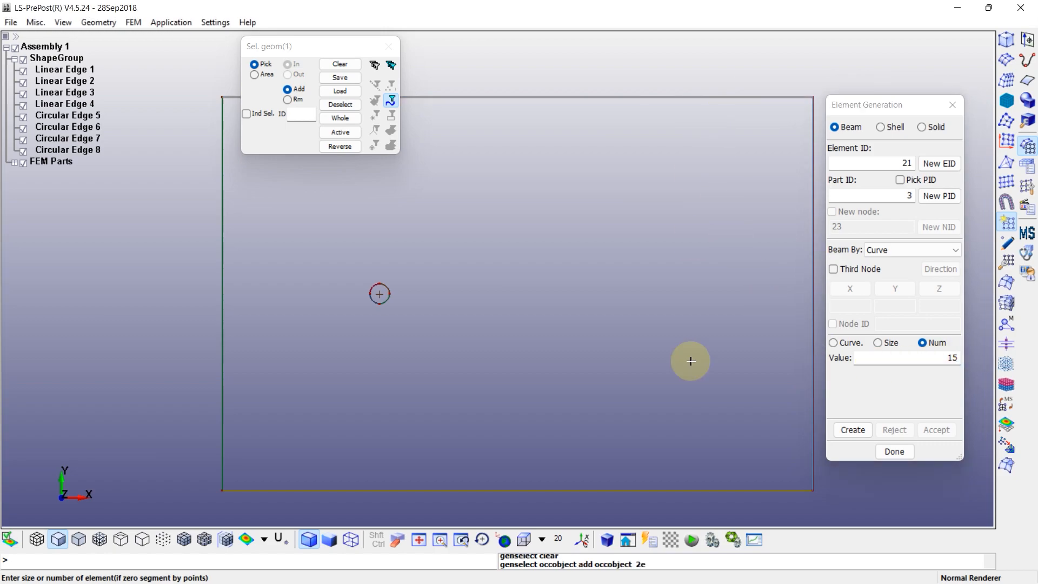
click(692, 490)
click(852, 430)
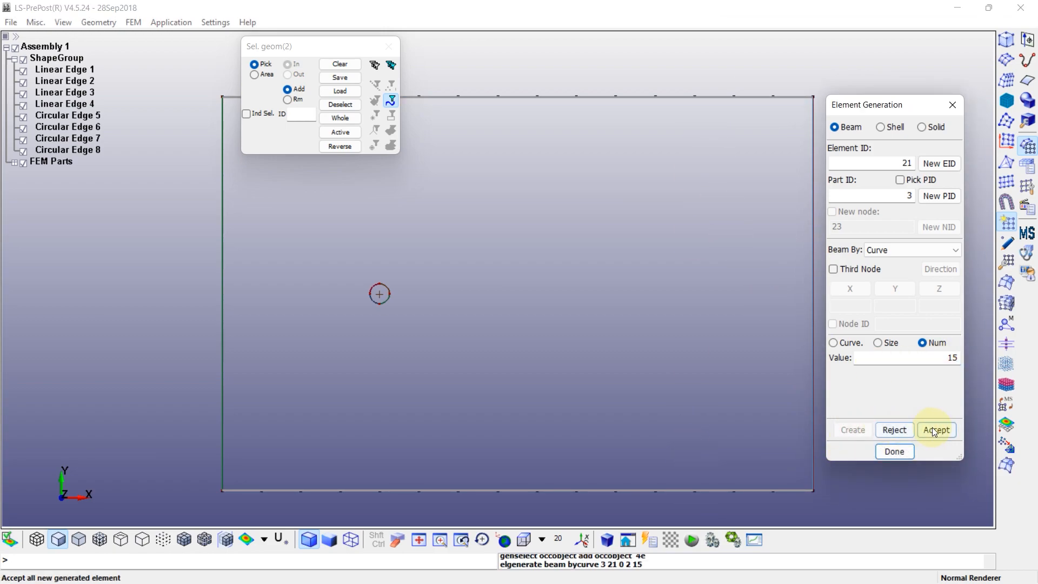
click(935, 430)
Generate beam elements of size 0.01 along the circle's four arcs as part 4, accept them and finish element generation
click(886, 342)
drag(943, 358, 969, 359)
text(0)
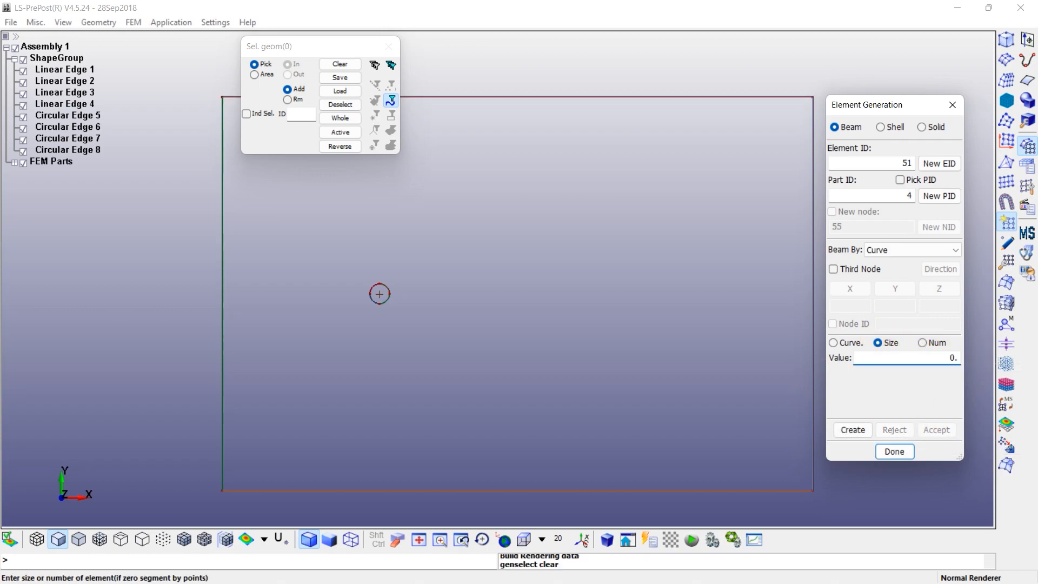
scroll(367, 301, up, 2)
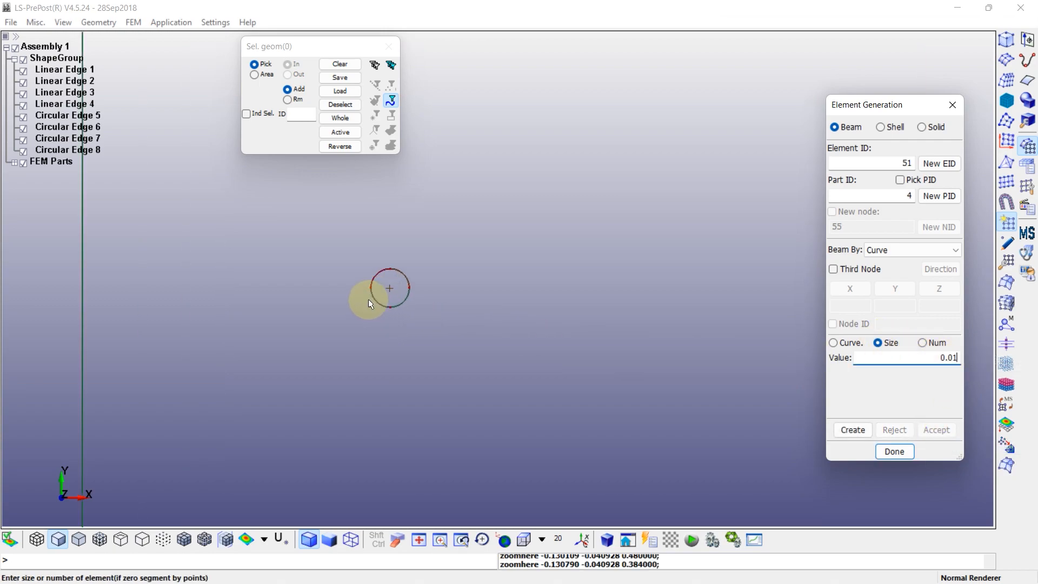
click(428, 299)
click(385, 302)
click(378, 265)
click(405, 263)
click(852, 430)
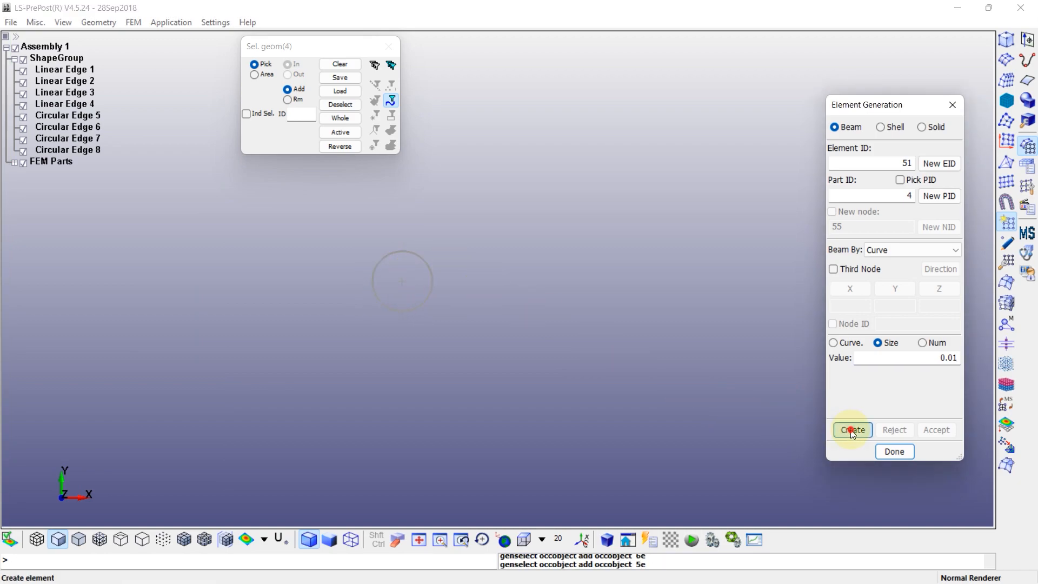
click(935, 430)
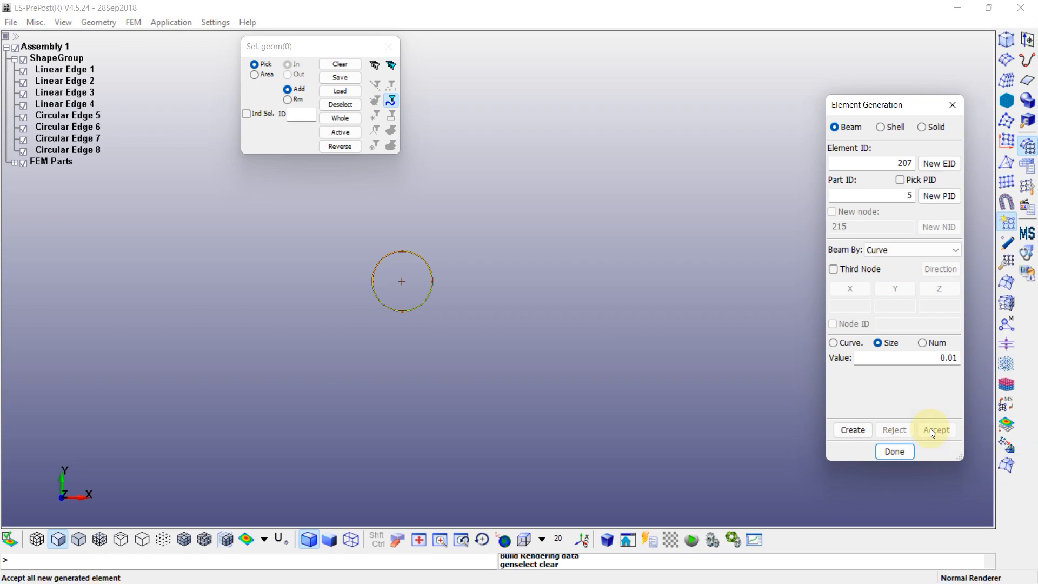
click(894, 451)
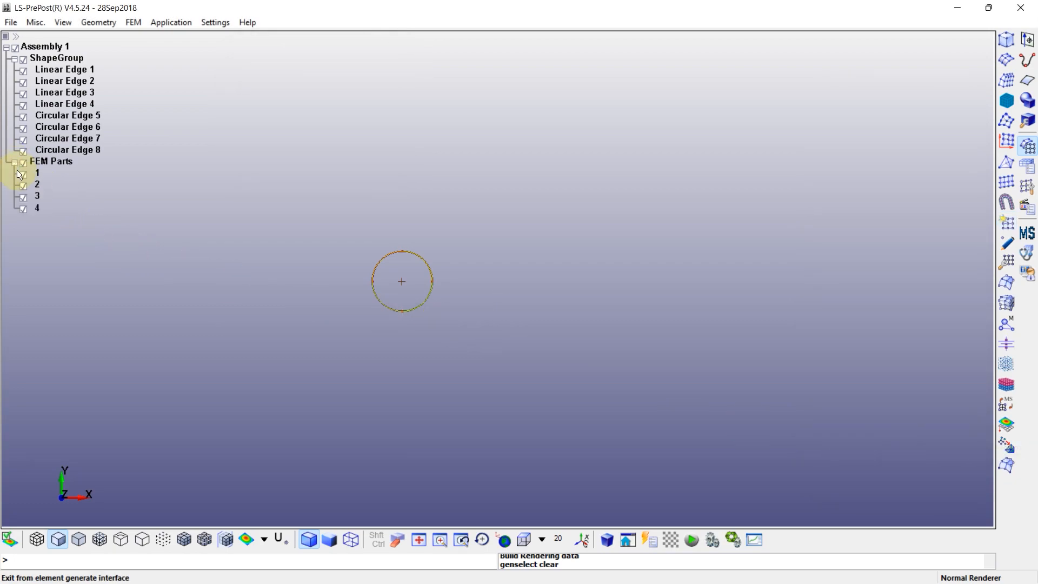
Rename FEM part 1, the left edge, as inlet
scroll(169, 248, down, 5)
ctrl+middle_drag(213, 222, 339, 231)
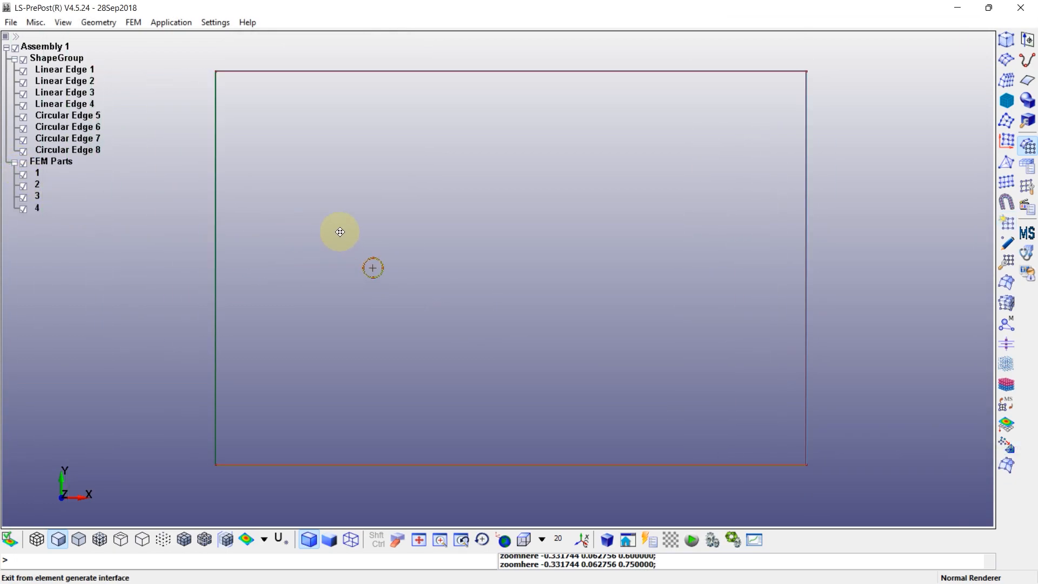
click(37, 173)
right_click(37, 174)
click(89, 250)
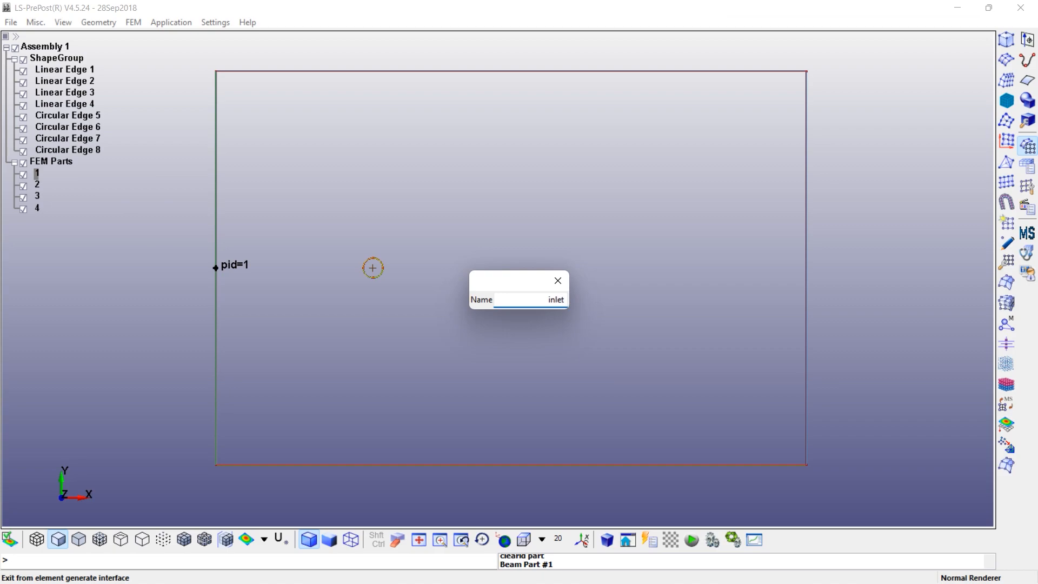
key(Return)
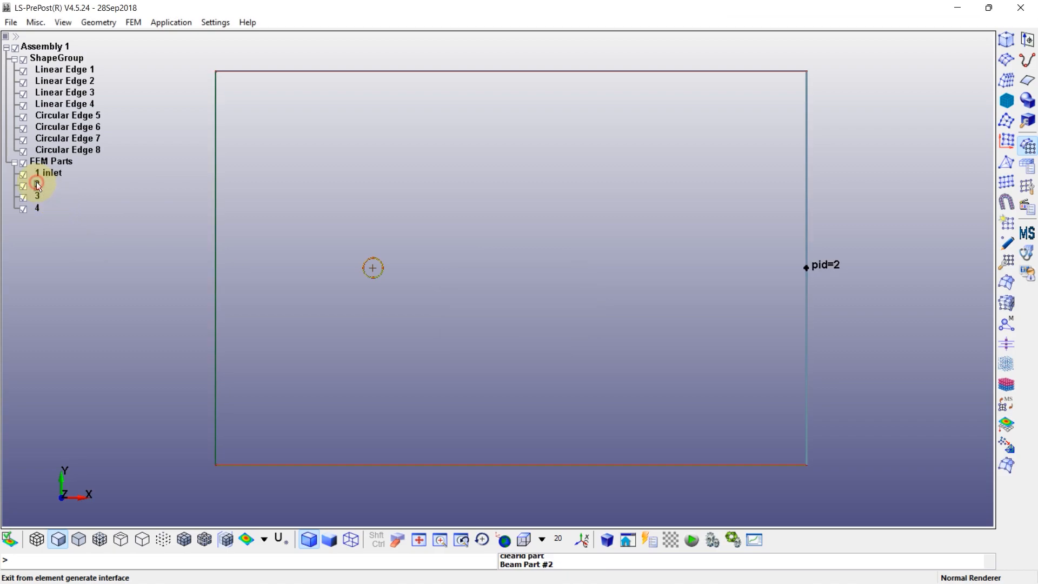
Rename FEM part 2, the right edge, as outlet
click(38, 185)
right_click(39, 185)
click(75, 249)
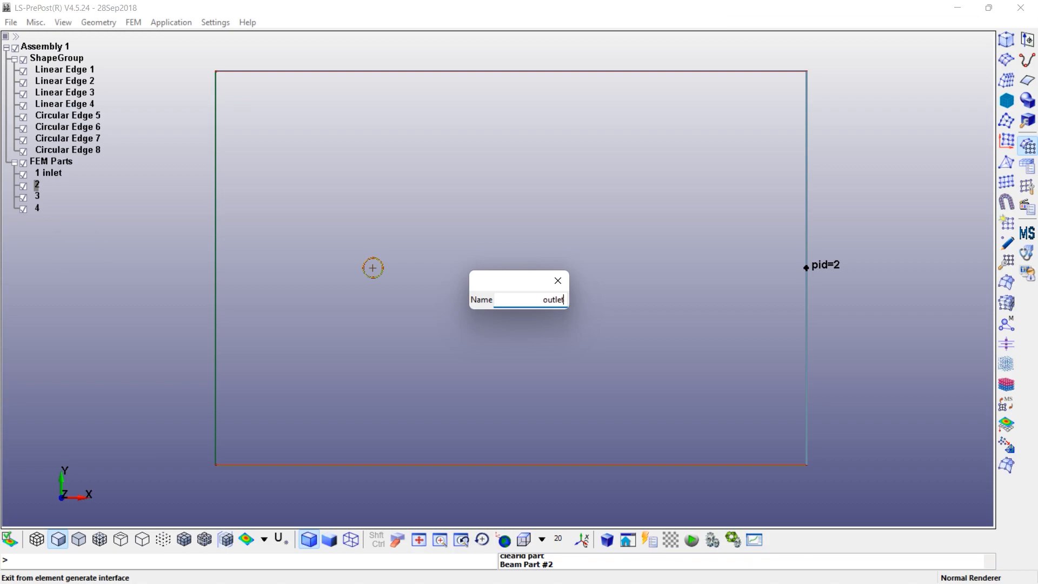
key(Return)
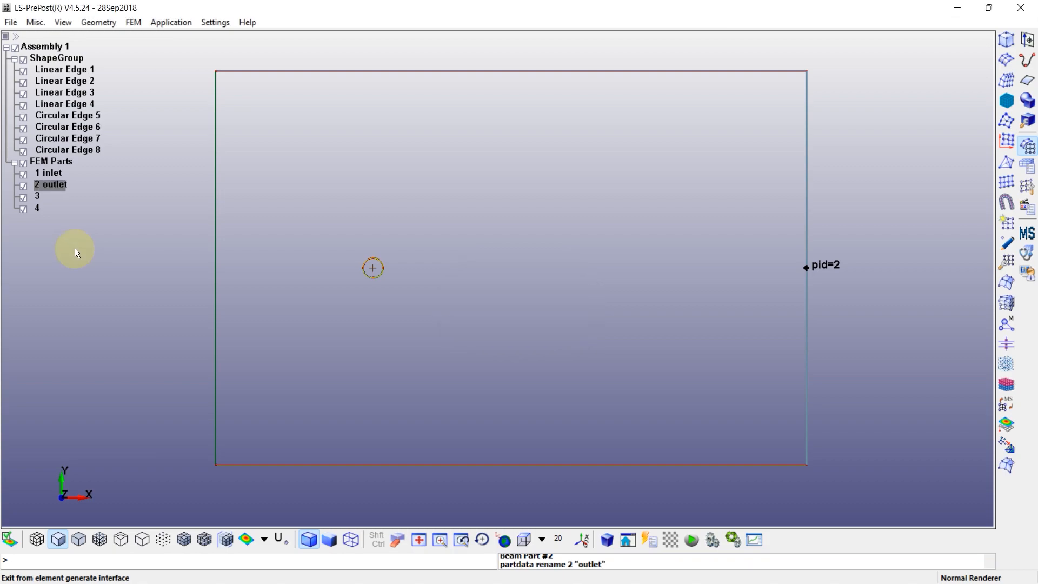
Rename FEM part 3, the top and bottom edges, as domain boundaries
click(38, 197)
right_click(38, 196)
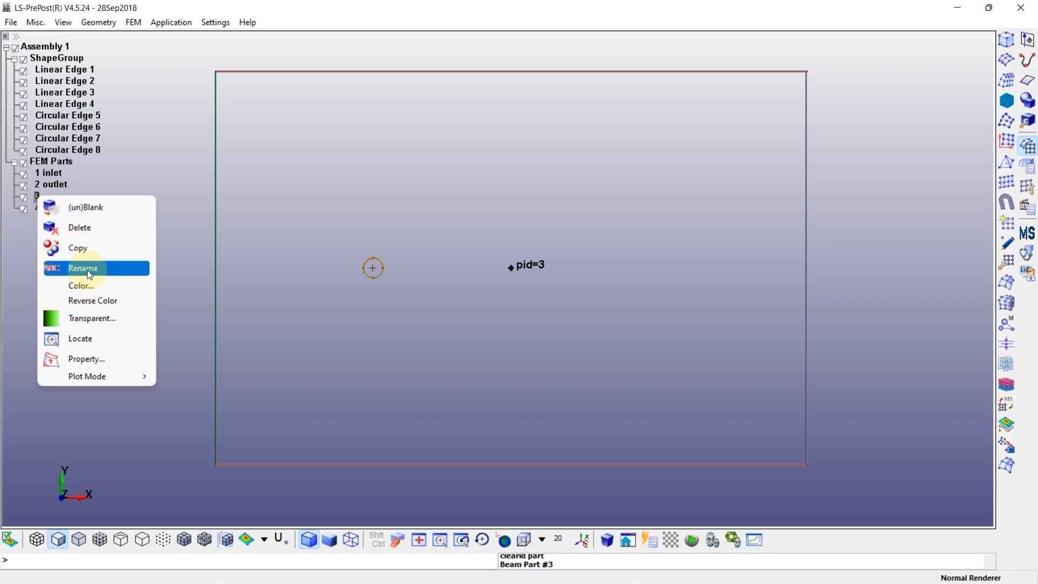
click(86, 270)
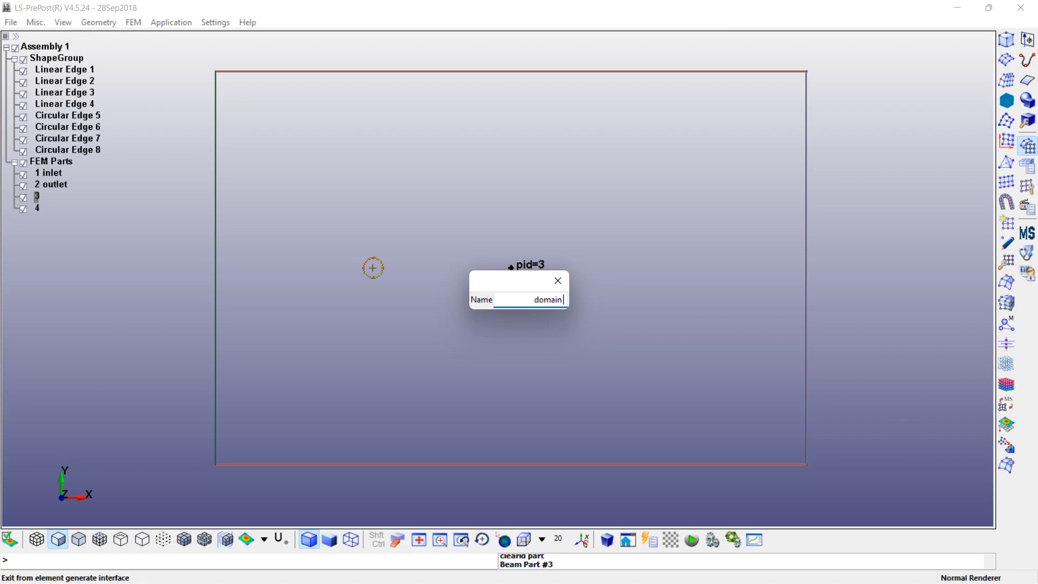
text(domain boundary*)
key(BackSpace)
key(BackSpace)
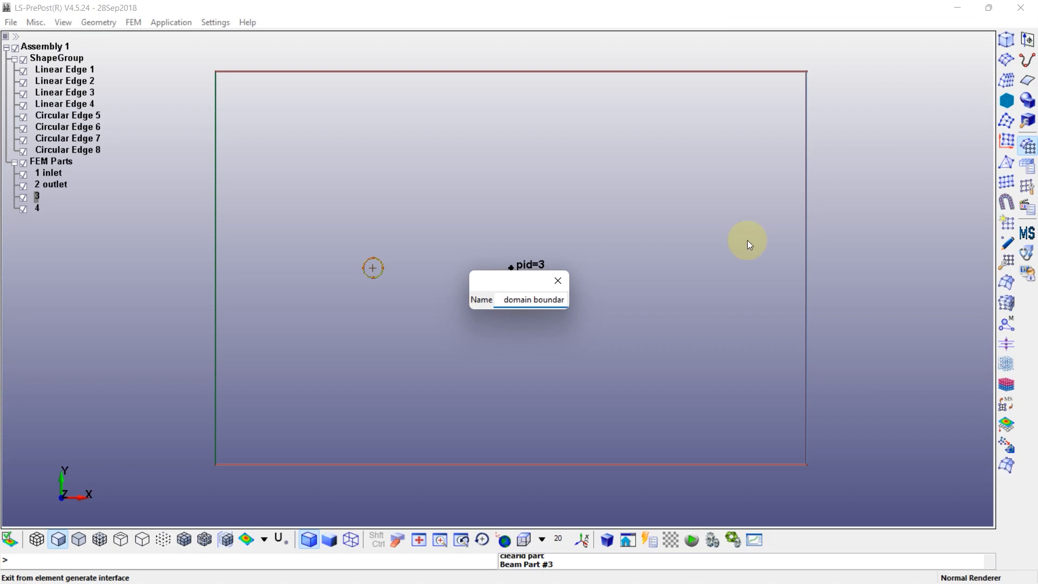
text(ies)
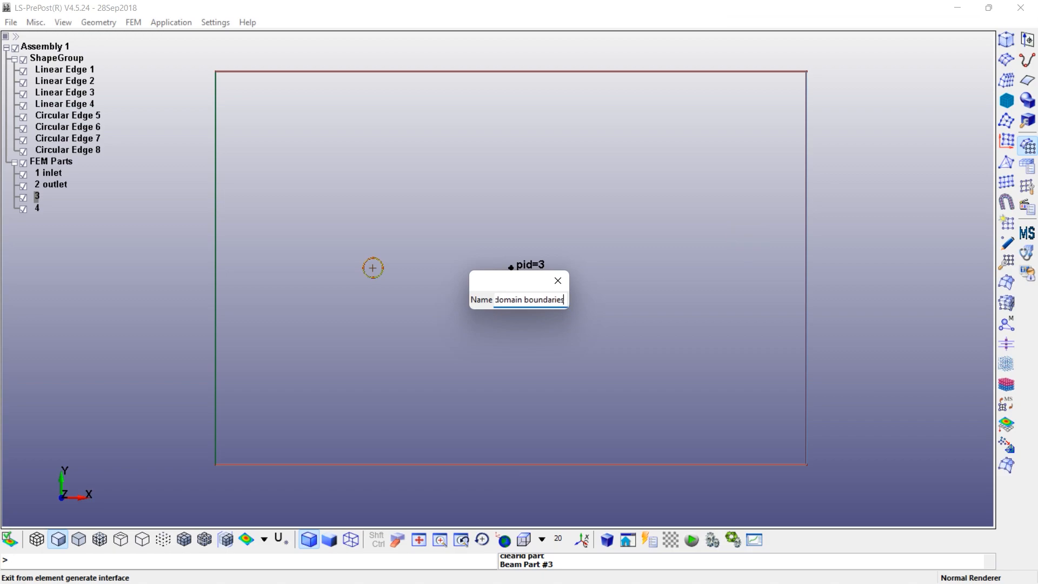
key(Return)
Rename FEM part 4, the circle, as cylinder wall and deselect it
right_click(38, 208)
click(84, 278)
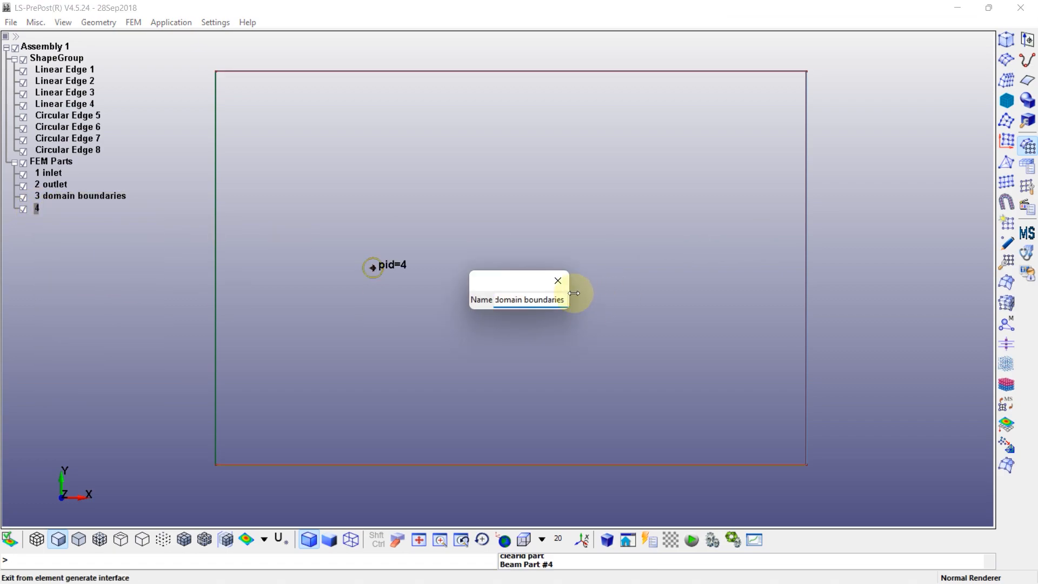
key(BackSpace)
key(BackSpace)
key(BackSpace)
key(BackSpace)
key(BackSpace)
key(BackSpace)
key(BackSpace)
key(BackSpace)
key(BackSpace)
key(BackSpace)
key(BackSpace)
key(BackSpace)
key(BackSpace)
key(BackSpace)
key(BackSpace)
text(cylinder wa)
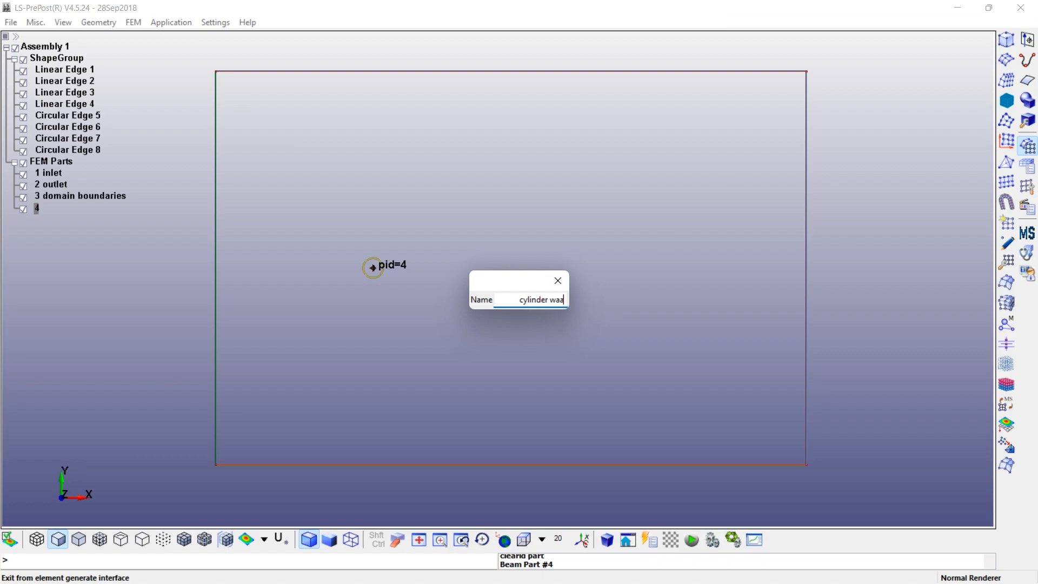
key(Return)
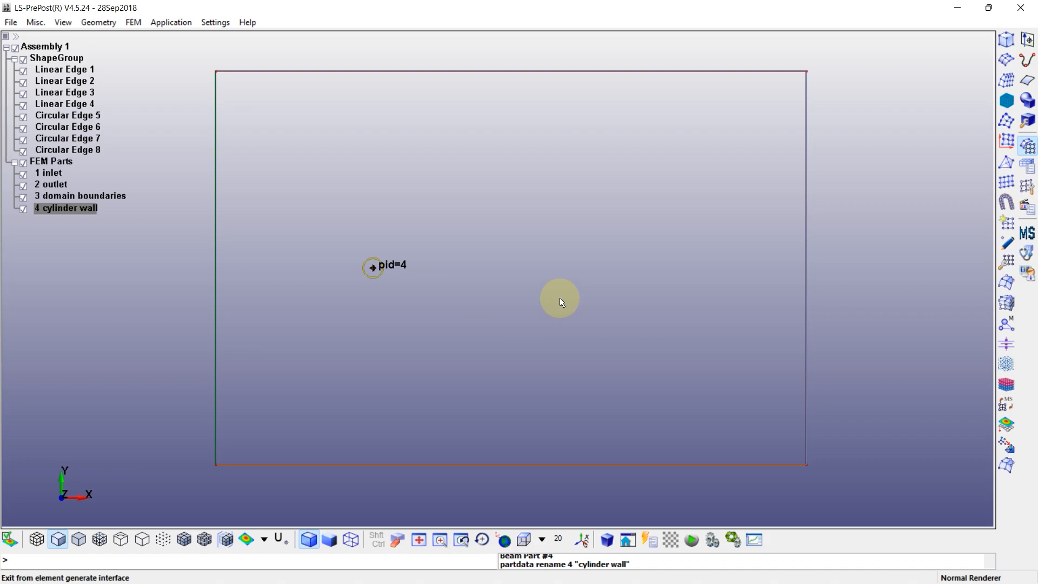
click(560, 297)
click(146, 219)
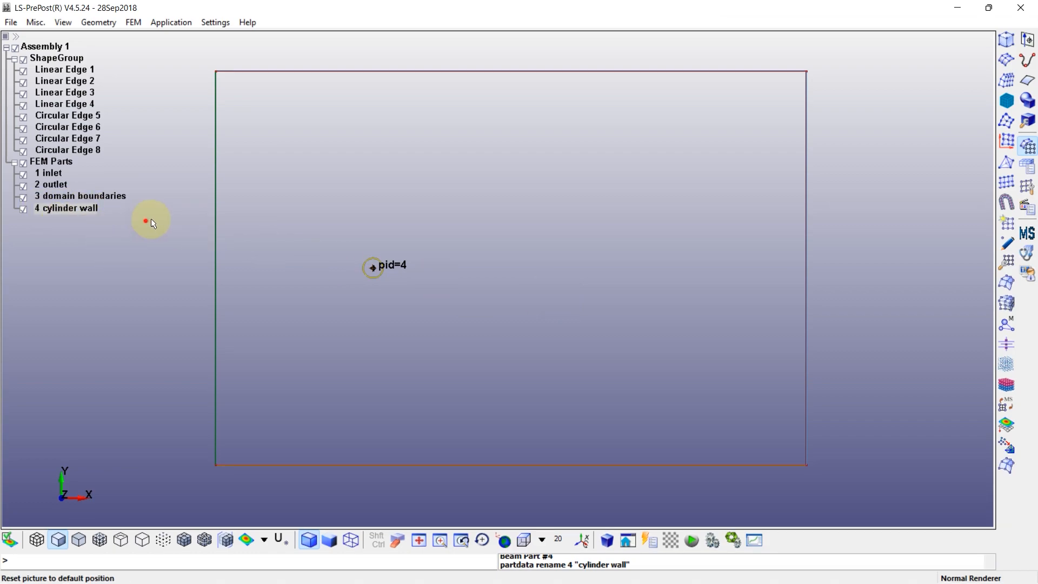
Hide the whole ShapeGroup geometry and briefly switch on shrunken element display to inspect the beam divisions
click(24, 60)
click(204, 540)
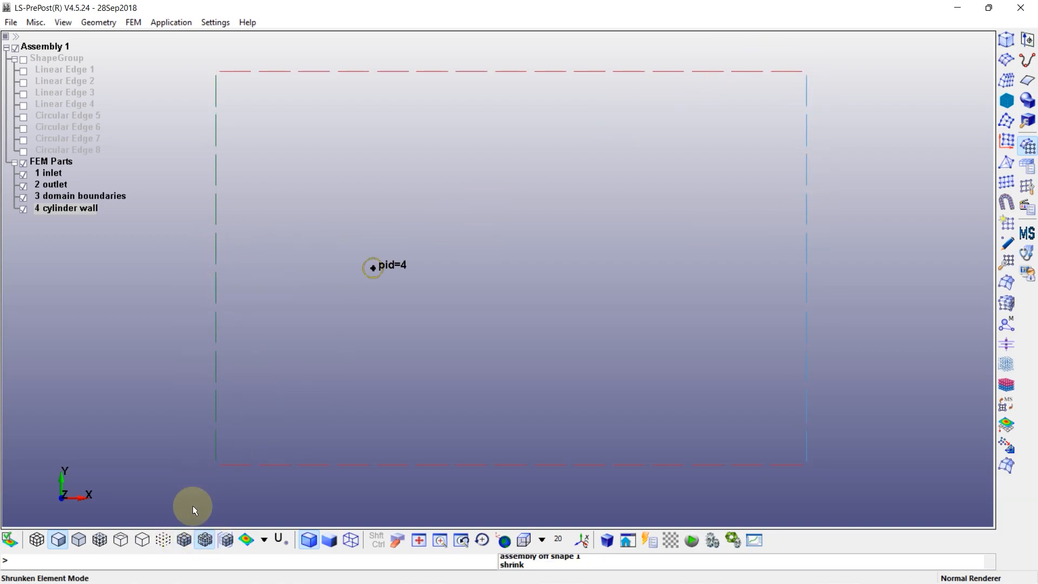
click(204, 540)
Find the duplicate nodes with a tolerance of 0.001500, merge them keeping the smaller node IDs, and accept the result
click(1027, 186)
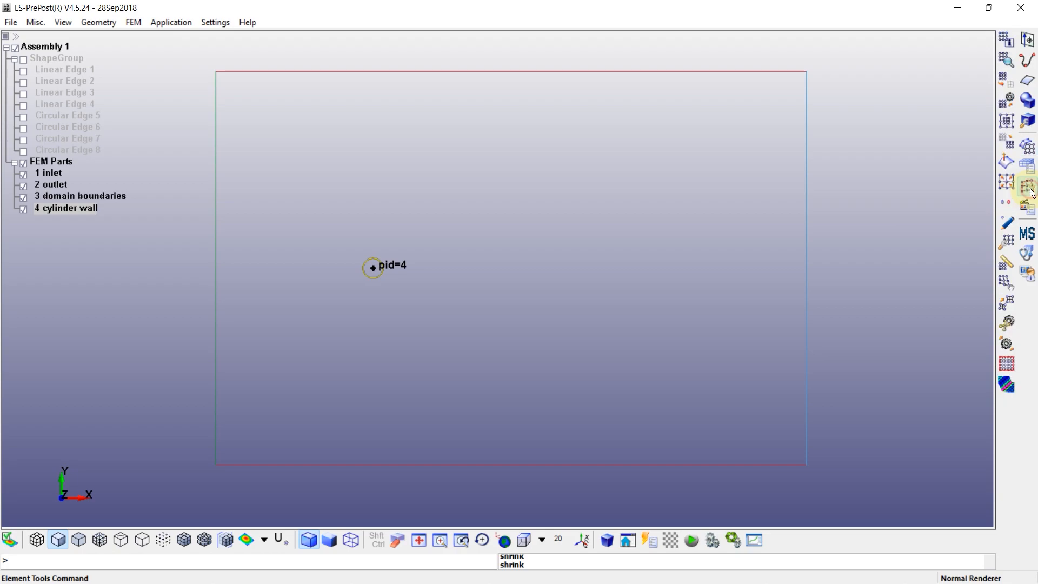
click(1008, 205)
click(876, 188)
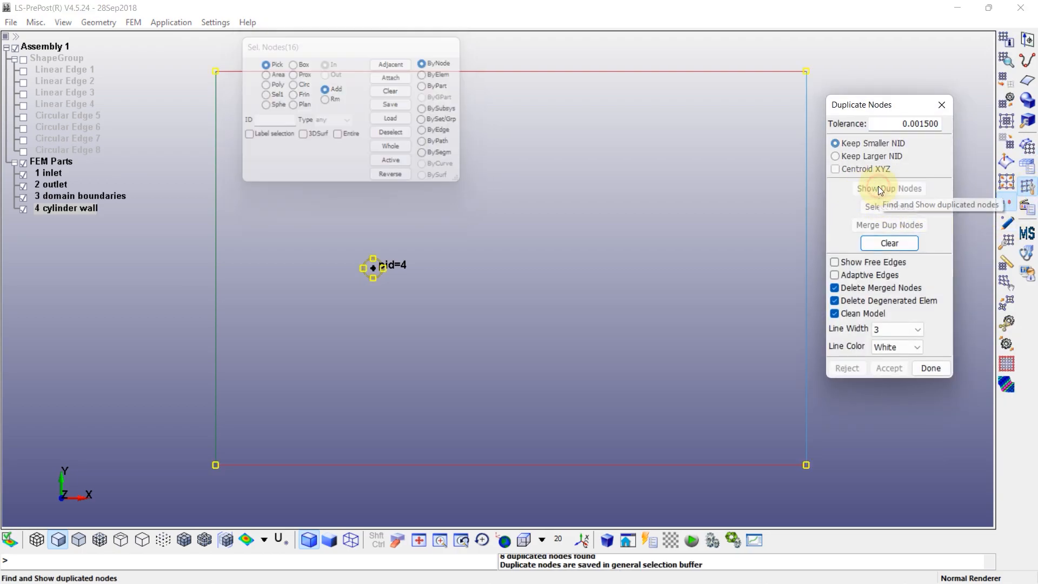
click(885, 224)
click(889, 368)
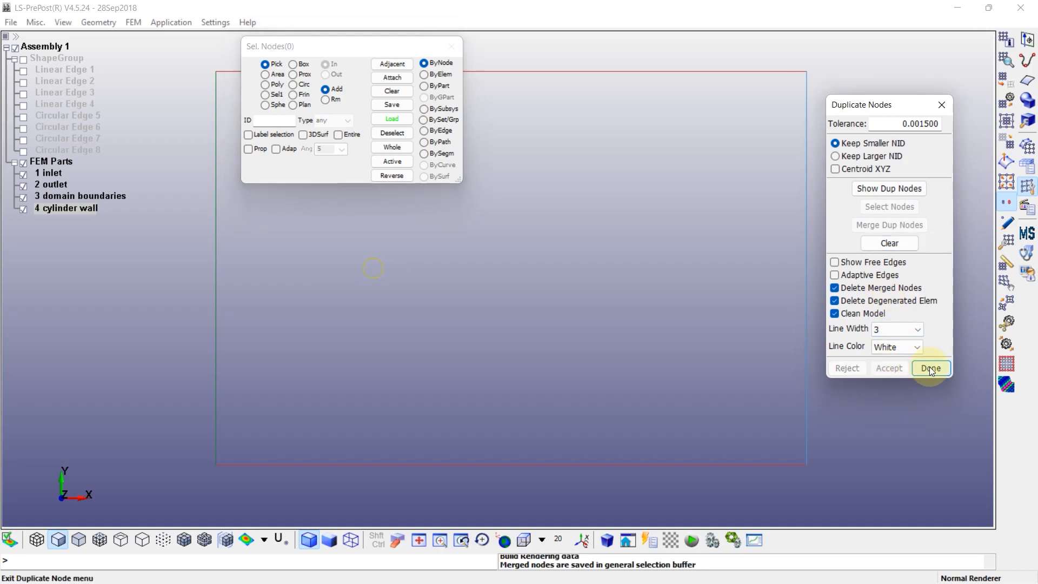
click(929, 366)
Save the model as the keyword file mesh-adaptivity in the Desktop folder Mesh-Adaptivity, choosing an output version
click(9, 22)
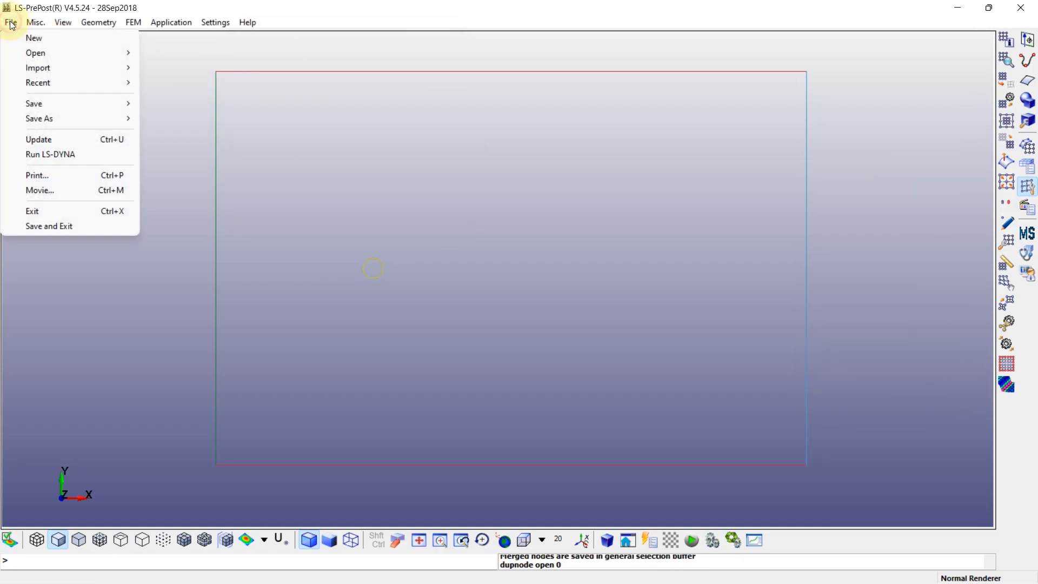
mouse_move(70, 103)
click(171, 104)
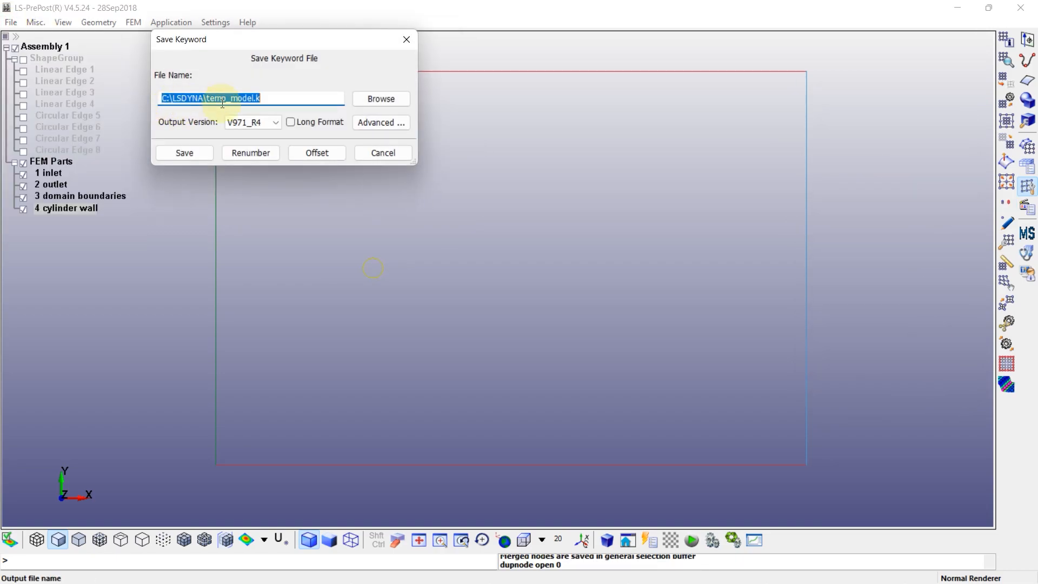
click(387, 97)
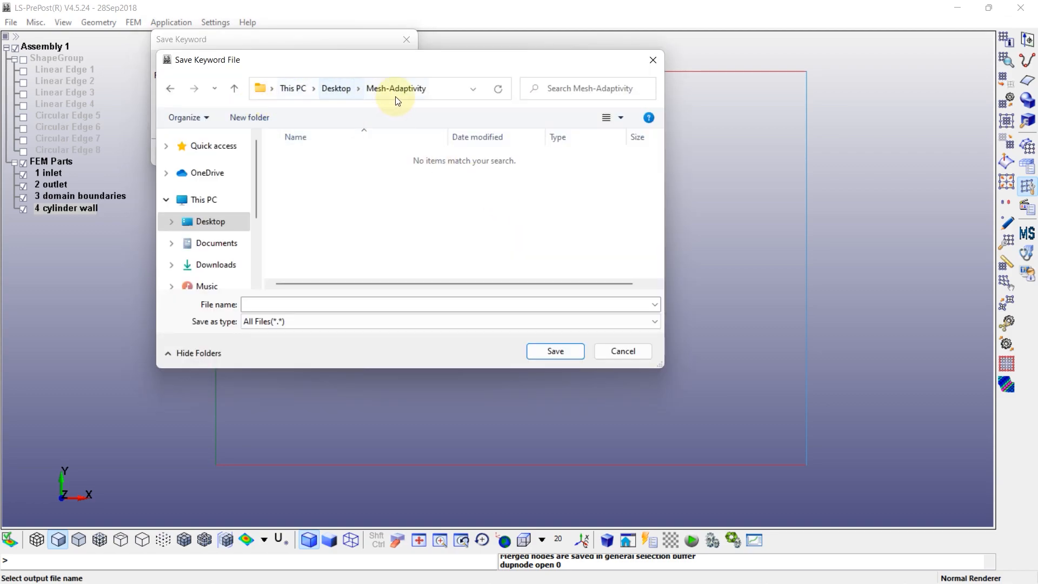
click(314, 304)
text(mesh-adaptivity)
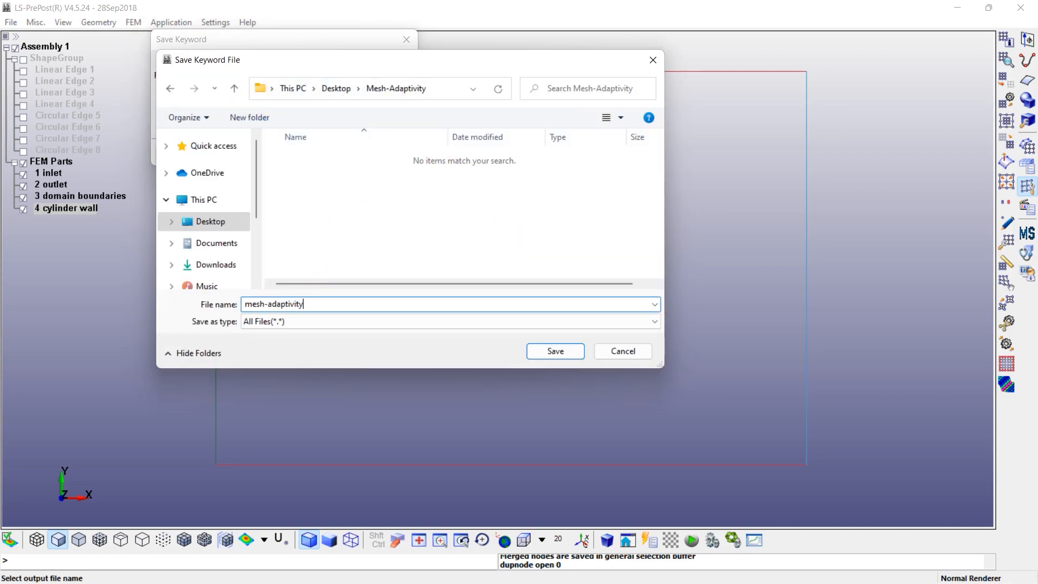
click(545, 351)
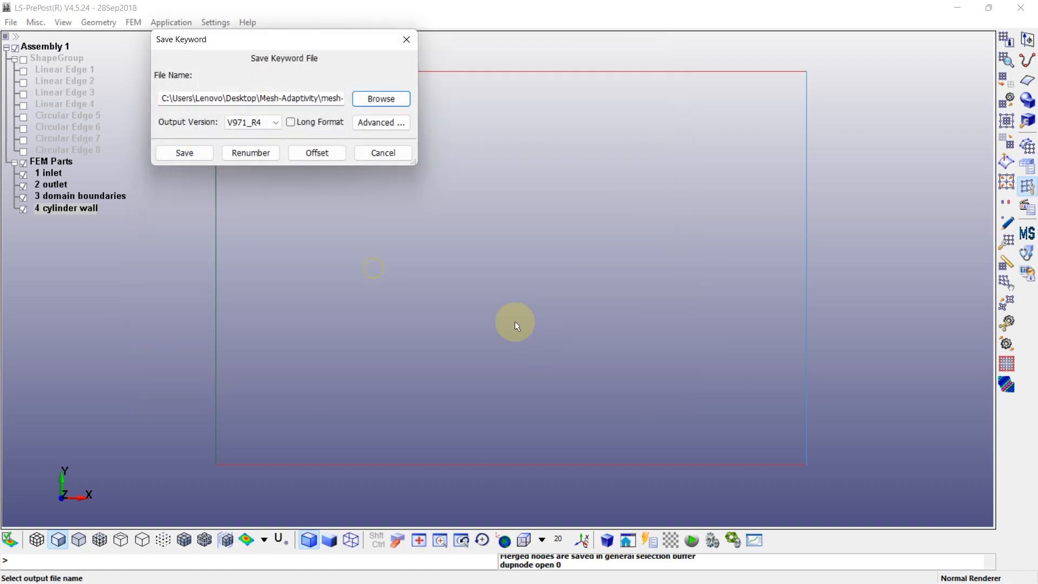
click(265, 123)
click(254, 213)
click(190, 154)
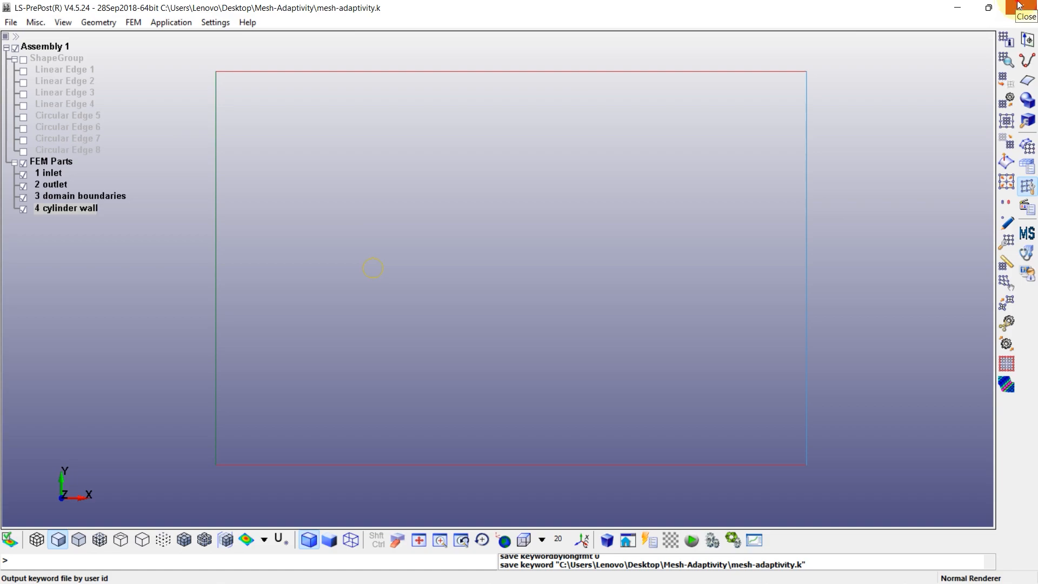
Close LS-PrePost and save the modified model again with output version V971_R10
click(1018, 6)
click(469, 345)
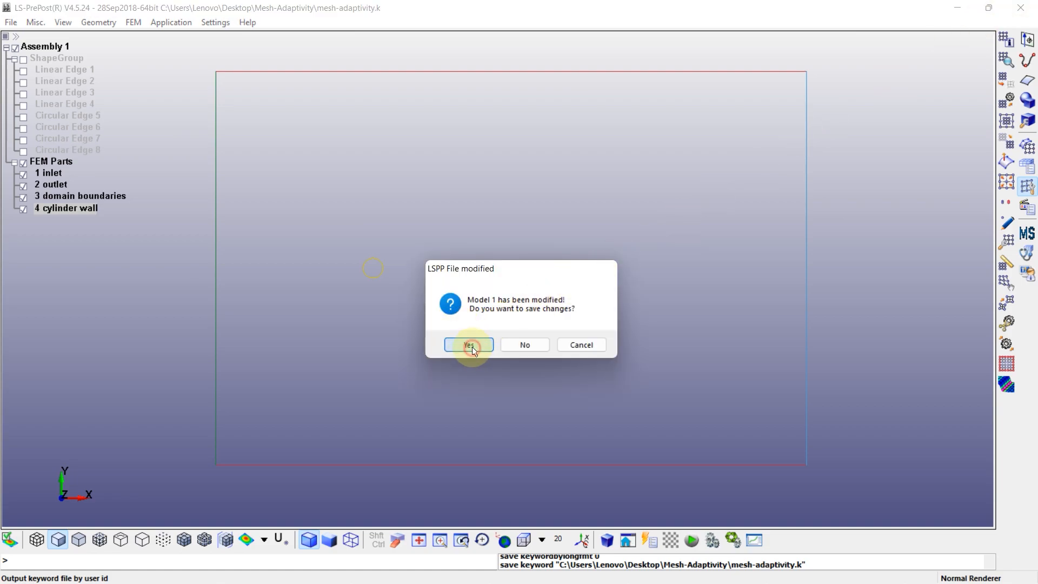
click(264, 123)
click(248, 221)
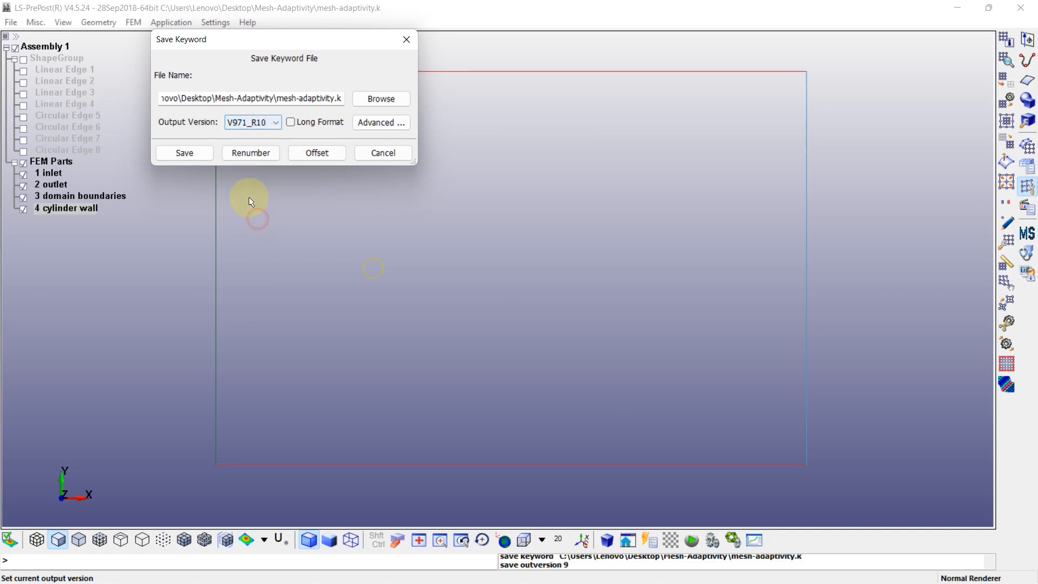
click(184, 153)
click(579, 344)
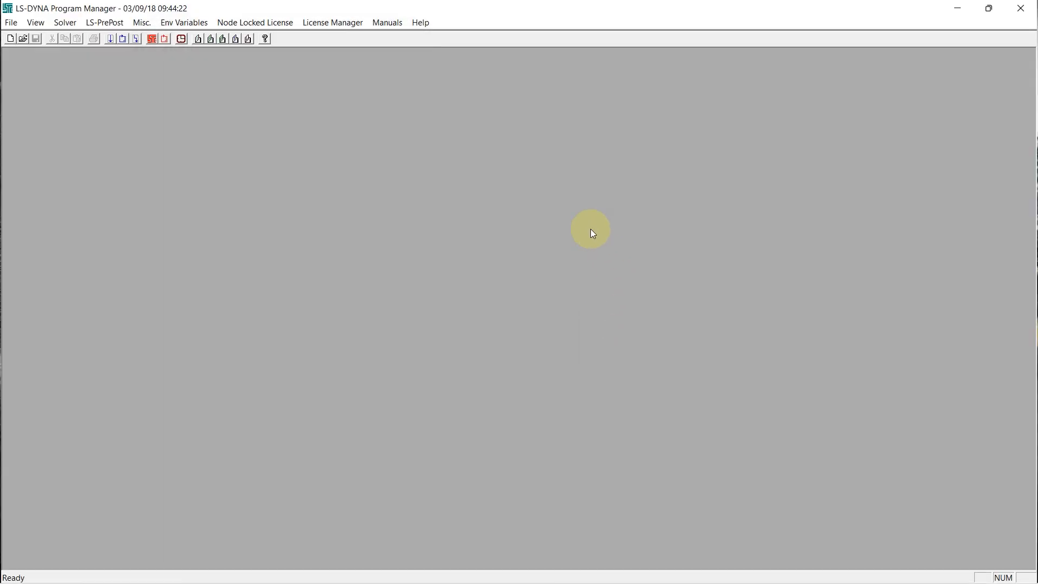
Switch to the Mesh-Adaptivity folder in File Explorer and open mesh-adaptivity.k in Notepad++
mouse_move(387, 559)
click(393, 500)
click(155, 119)
right_click(159, 124)
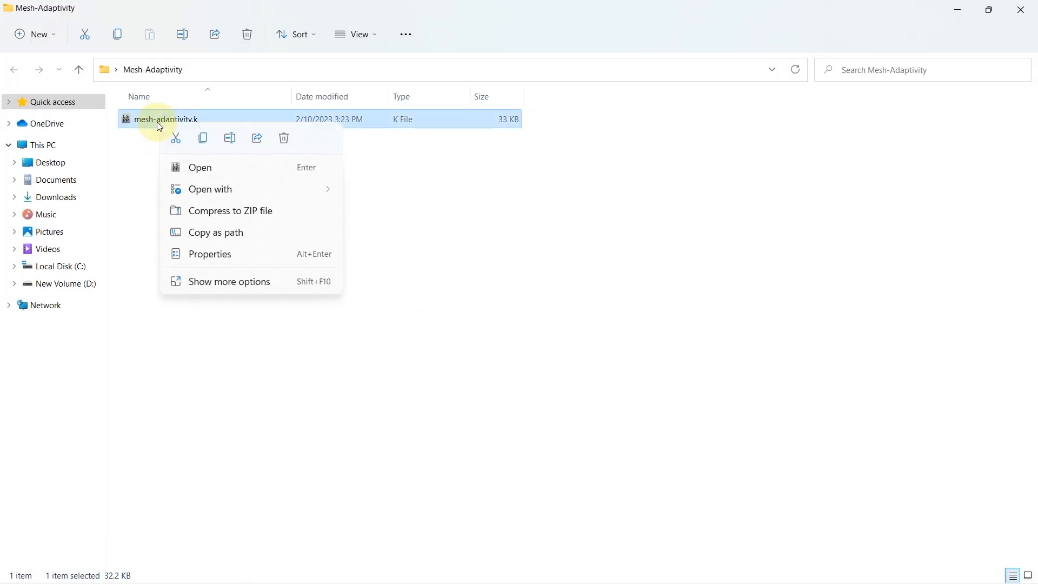
click(209, 282)
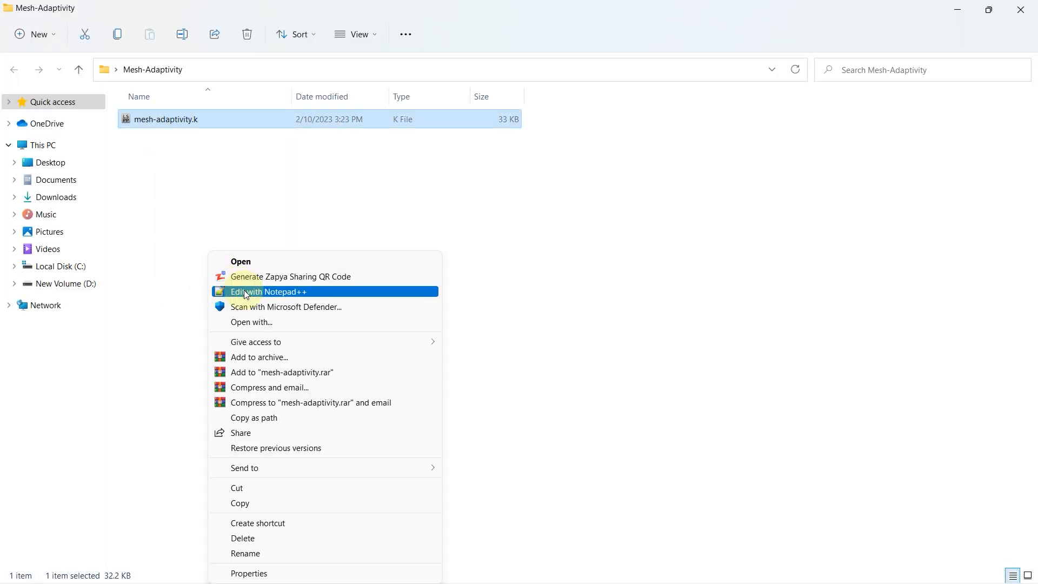
click(270, 292)
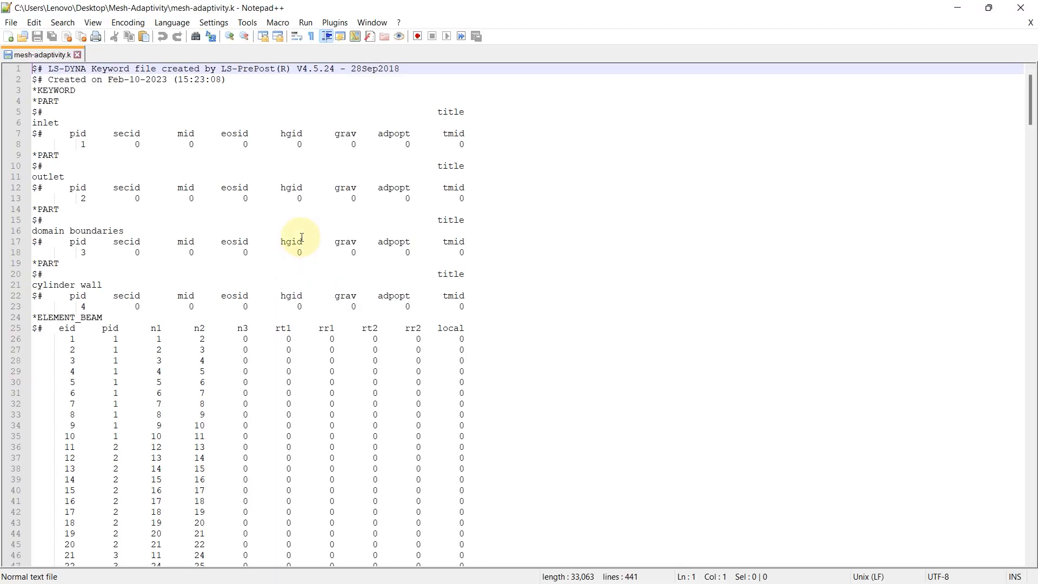
Replace the *ELEMENT_BEAM keyword with *MESH_SURFACE_ELEMENT
drag(105, 318, 37, 317)
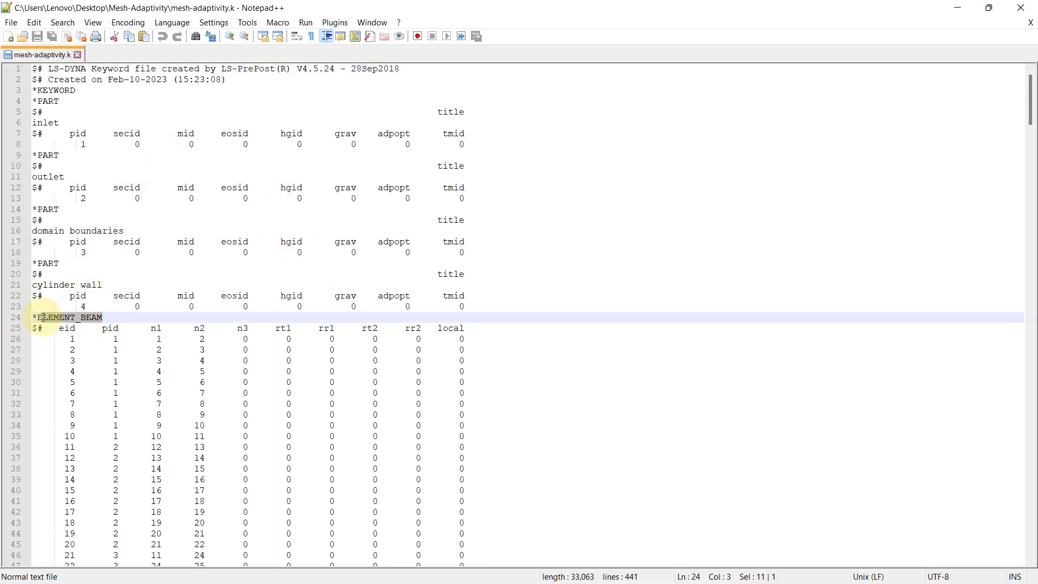
key(Caps_Lock)
text(M)
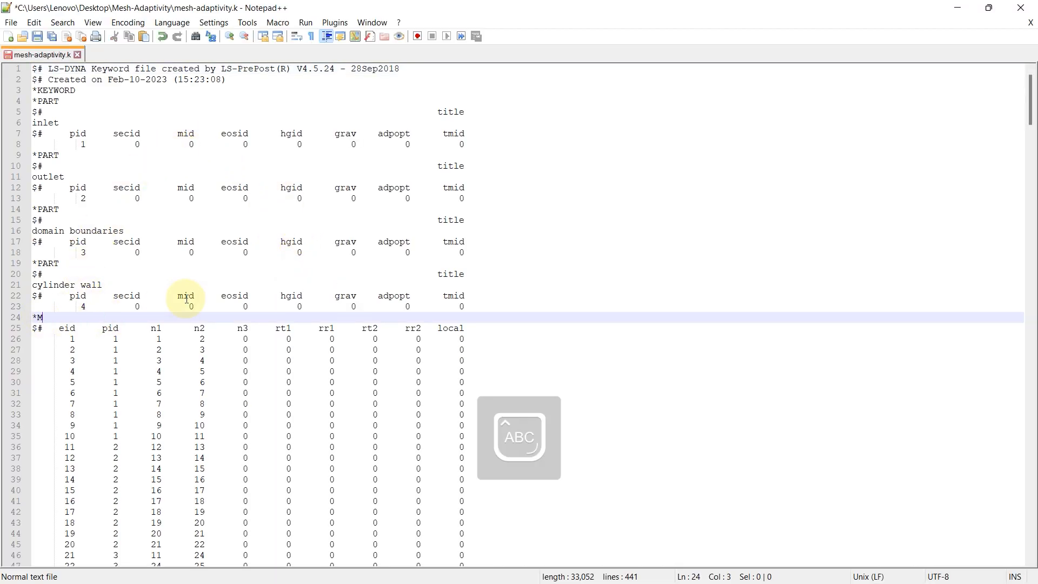
text(ESH_SURFACE_ELEMENT)
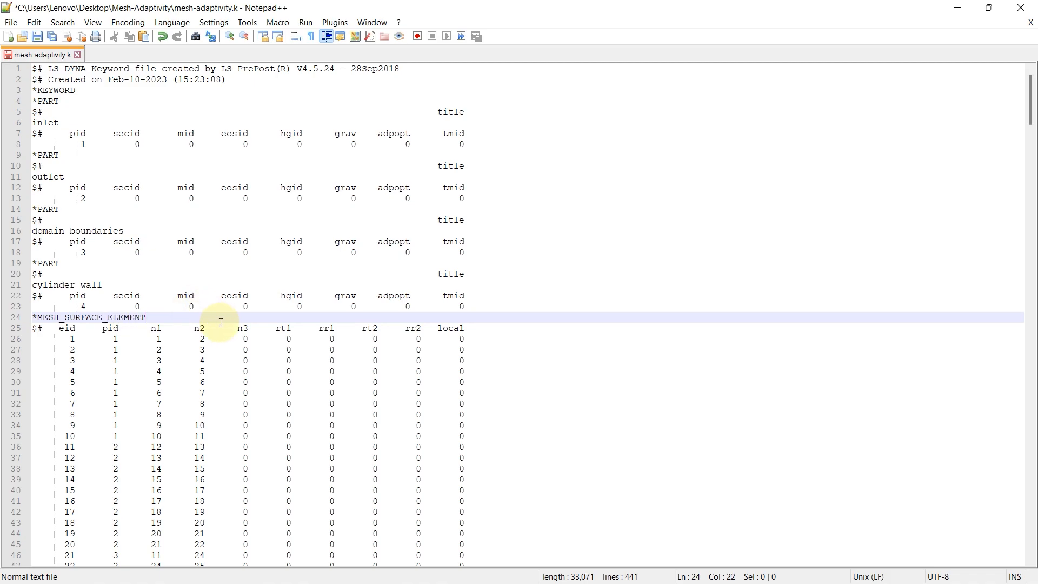
Replace the *NODE keyword after the element table with *MESH_SURFACE_NODE
scroll(220, 323, down, 5)
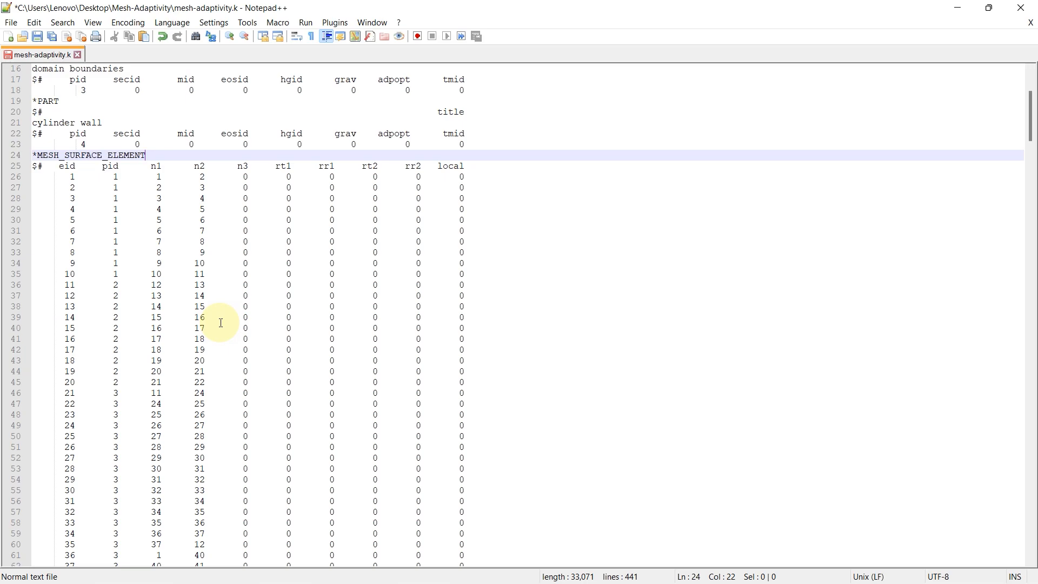
scroll(220, 323, down, 20)
scroll(220, 323, down, 16)
double_click(49, 329)
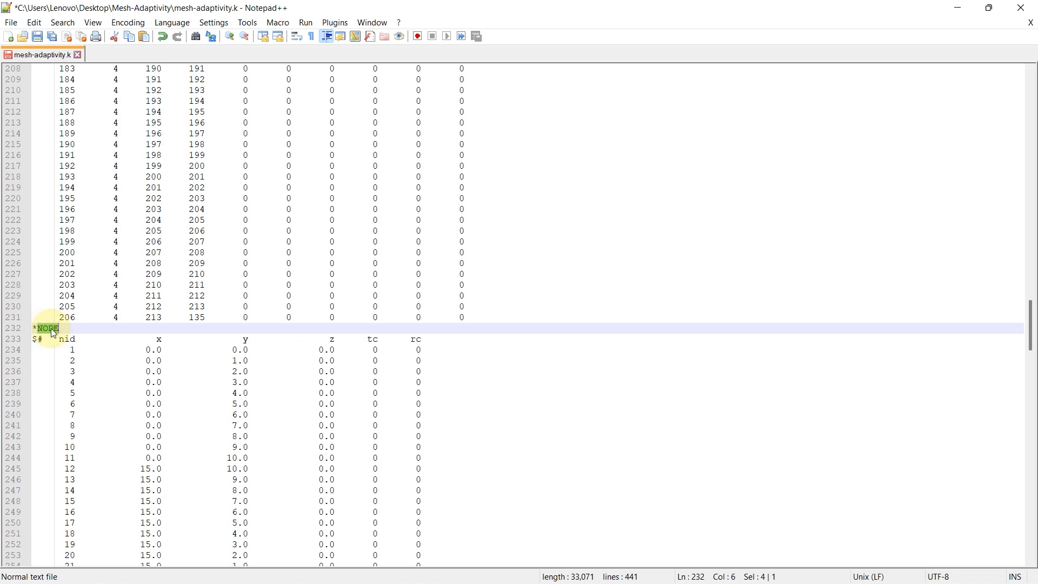
text(ME)
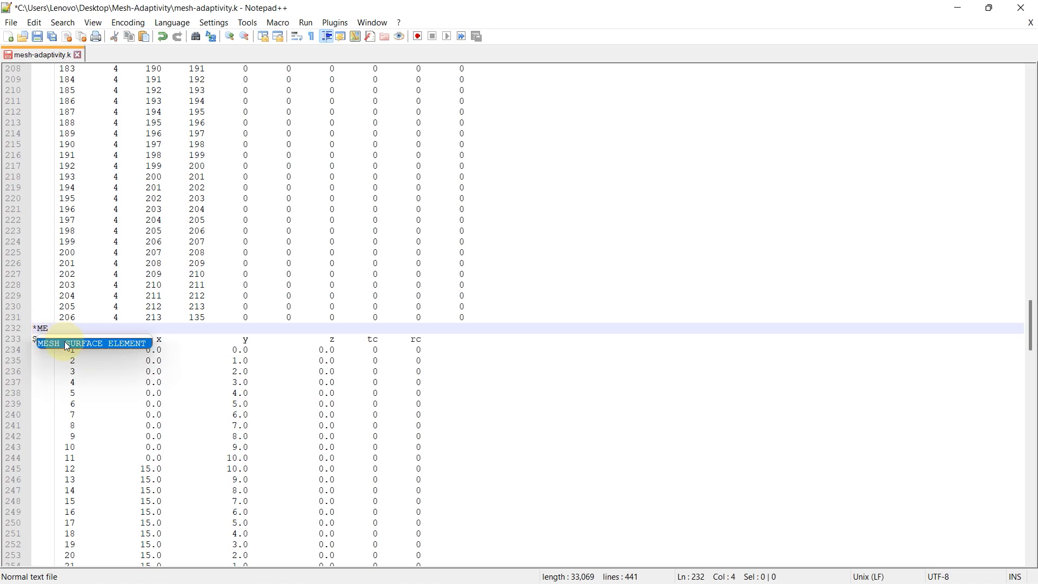
key(Return)
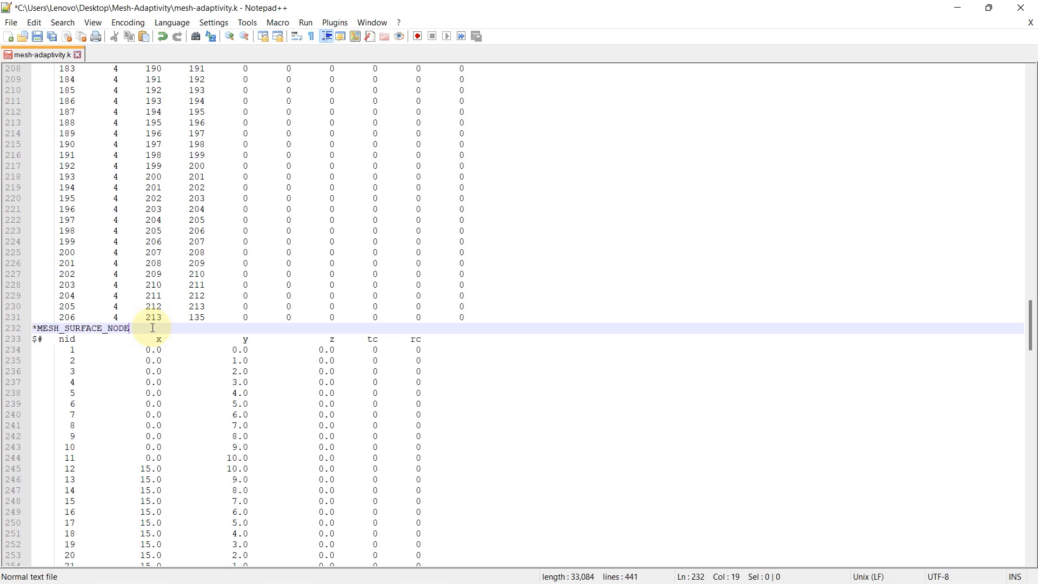
Delete the four *PART blocks above *MESH_SURFACE_ELEMENT, and save and close the keyword file
drag(1029, 311, 1029, 98)
drag(32, 101, 459, 306)
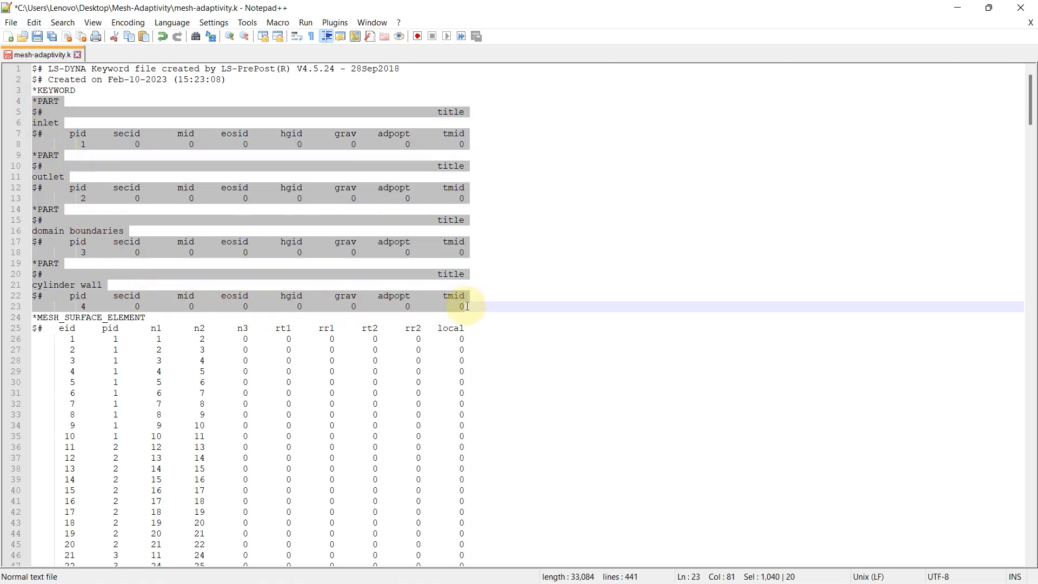
key(BackSpace)
key(BackSpace)
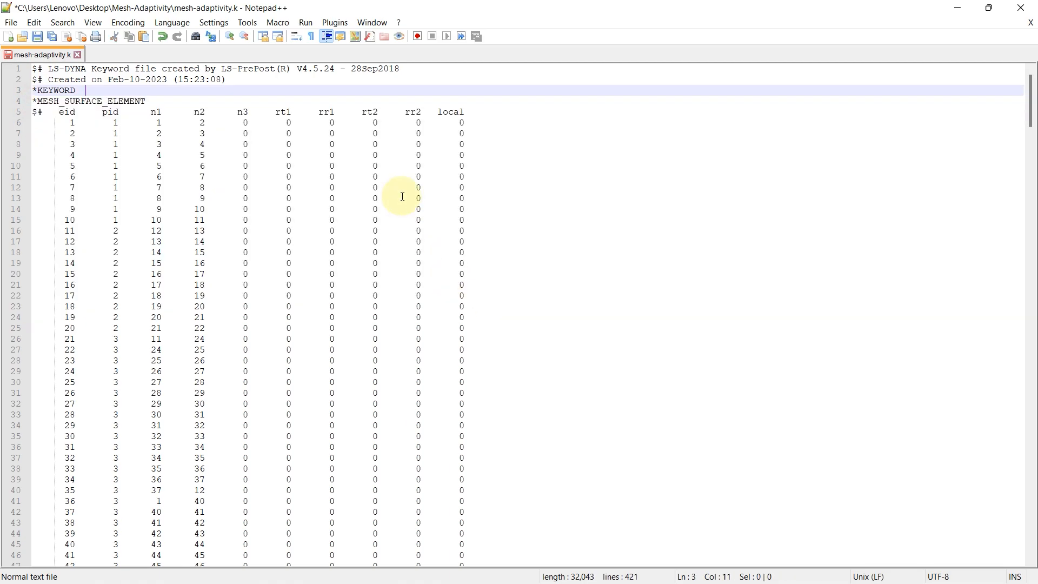
click(37, 36)
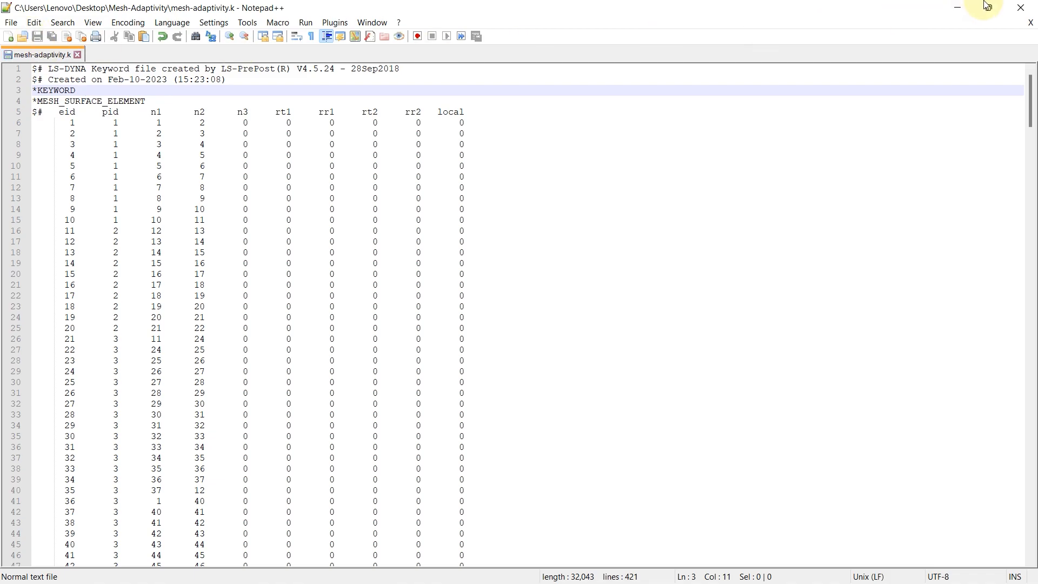
click(1021, 8)
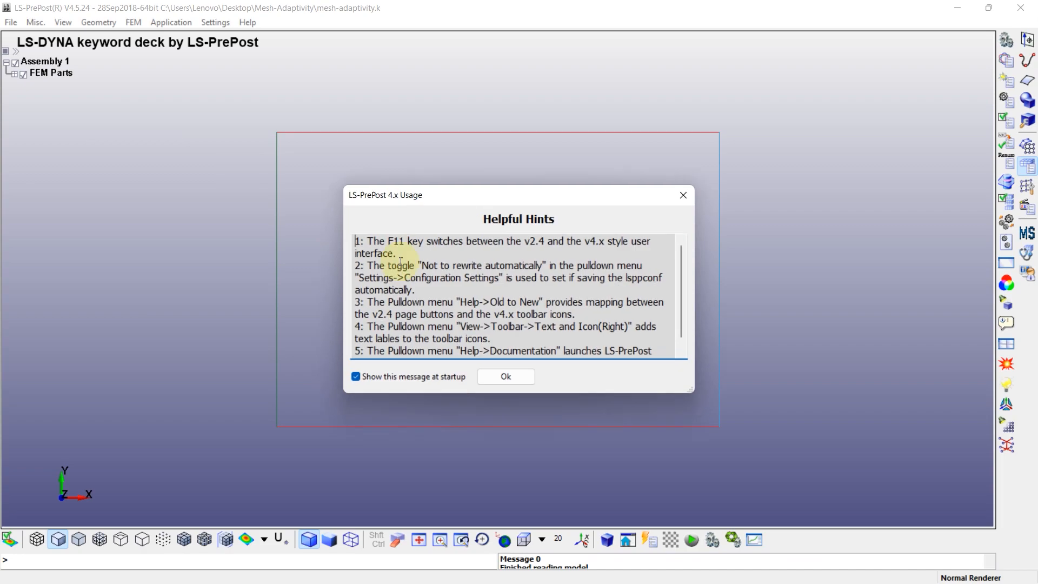
Open the edited mesh-adaptivity.k in LS-PrePost, dismiss the start-up notices, and identify FEM parts MS 1 to MS 4 in the model
click(501, 374)
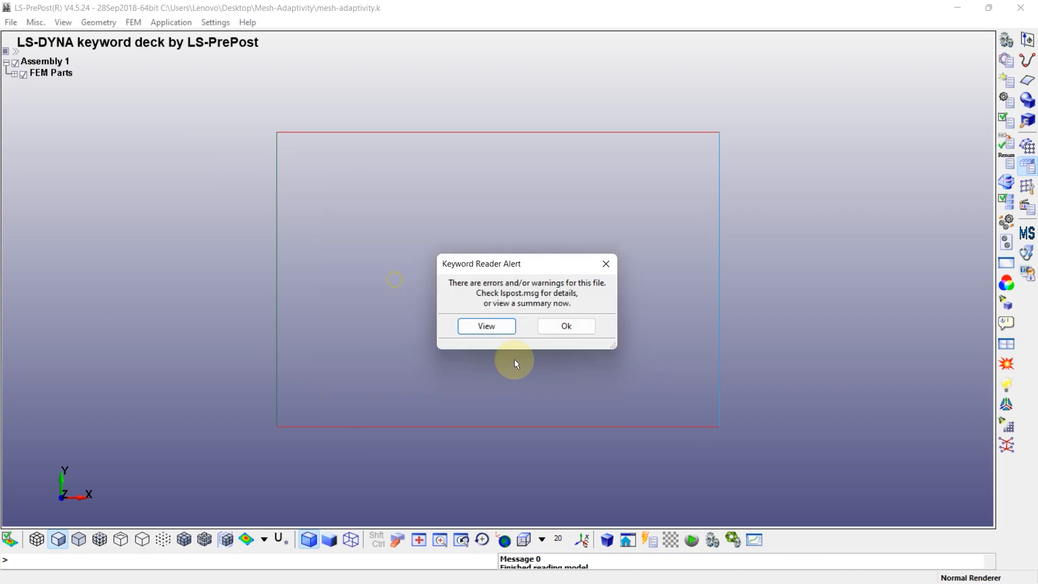
click(562, 327)
click(14, 74)
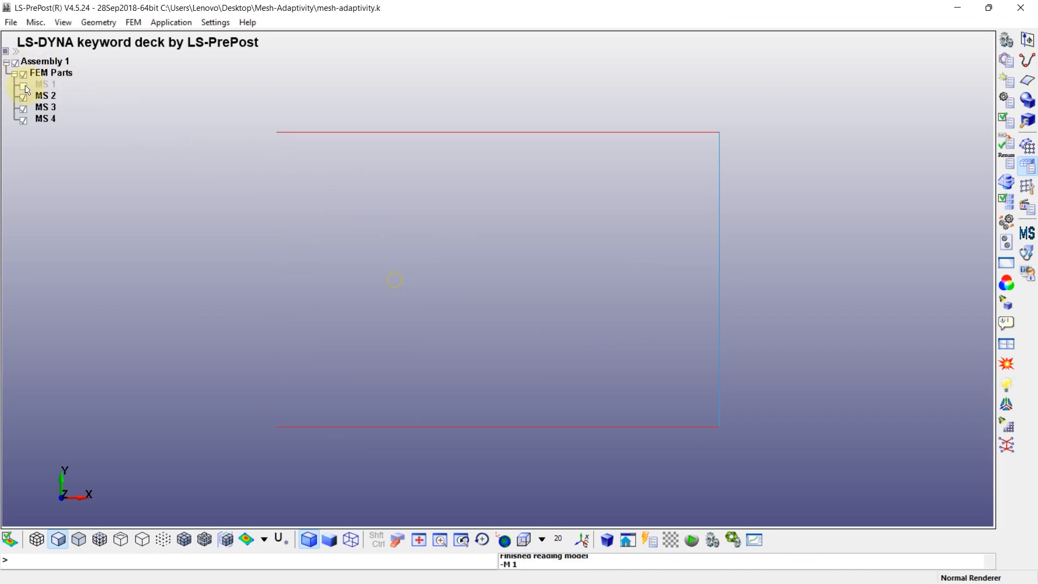
click(48, 97)
click(47, 107)
click(47, 118)
click(49, 122)
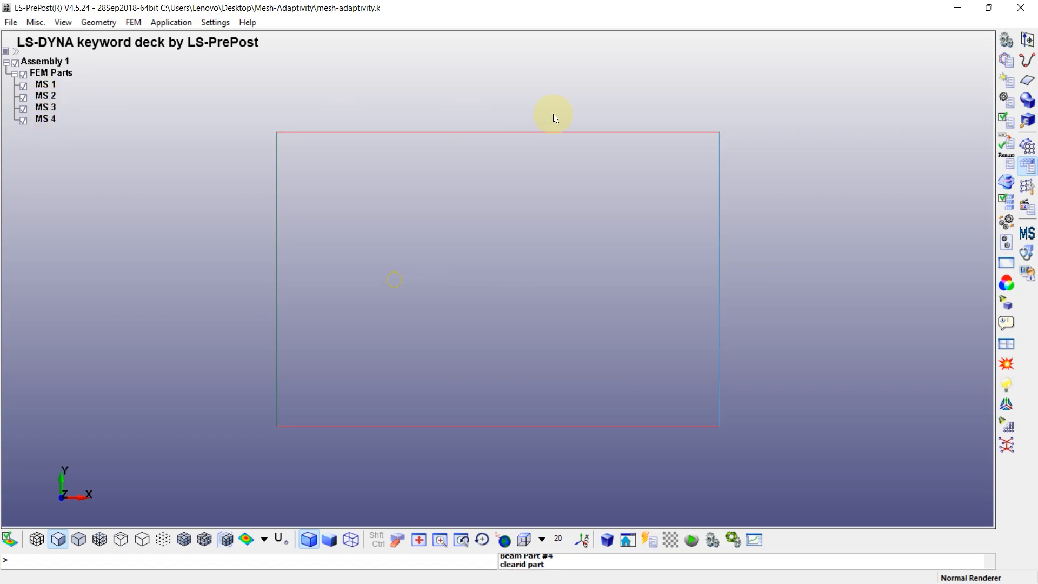
Open the Keyword Manager, review the model's ICFD and MESH keywords, and list all available keywords
click(1006, 60)
click(743, 176)
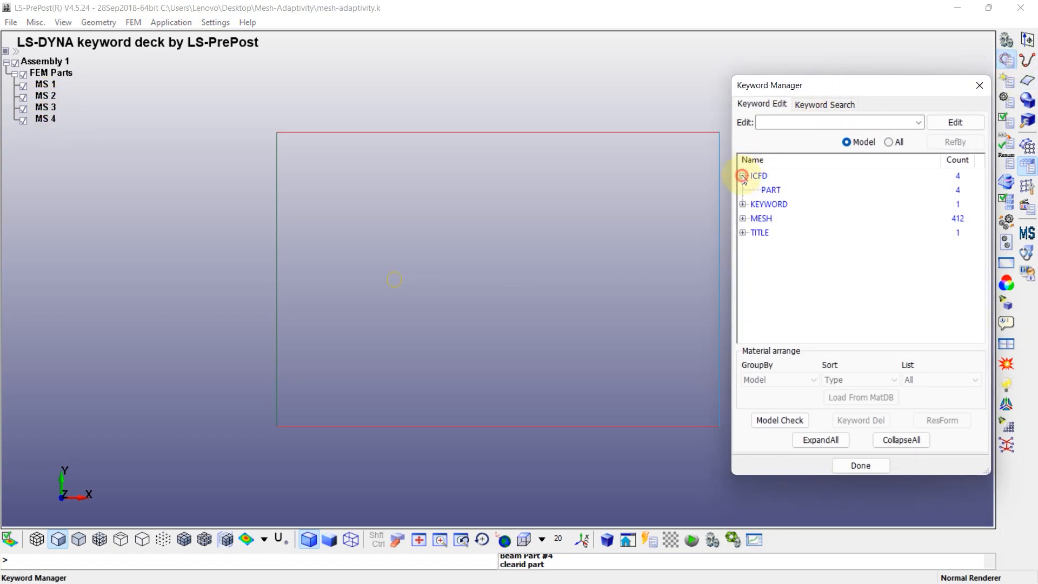
click(744, 218)
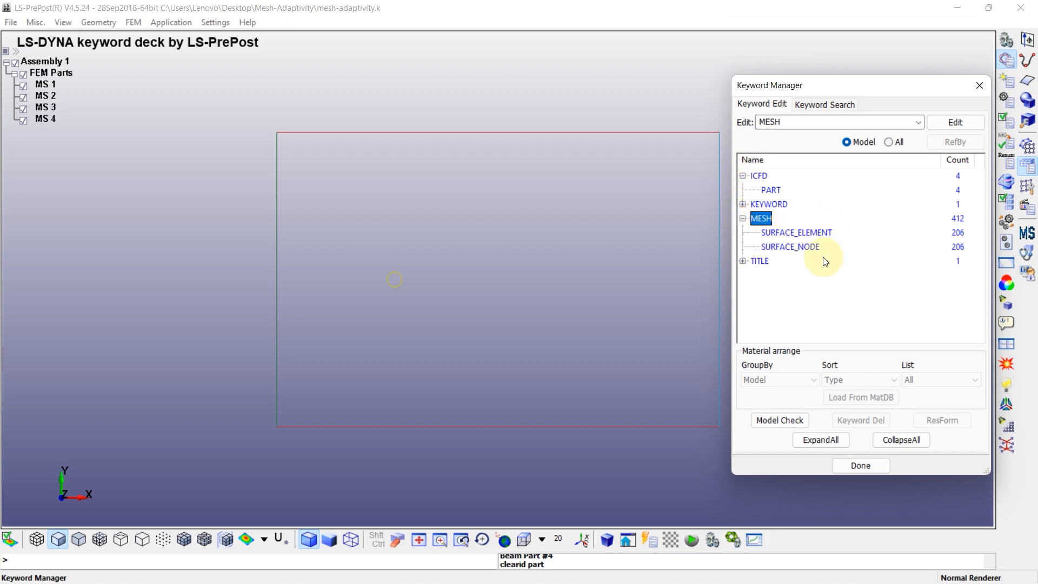
click(742, 218)
click(759, 176)
click(889, 142)
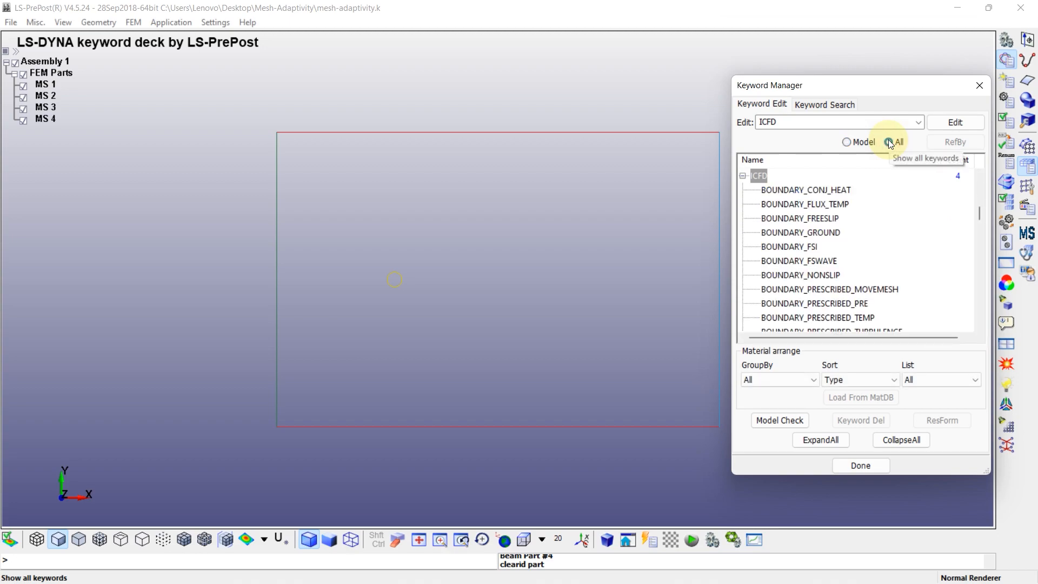
Create an ICFD_SECTION card with SID 1, accept it and close its form
scroll(835, 192, down, 1)
scroll(834, 192, down, 15)
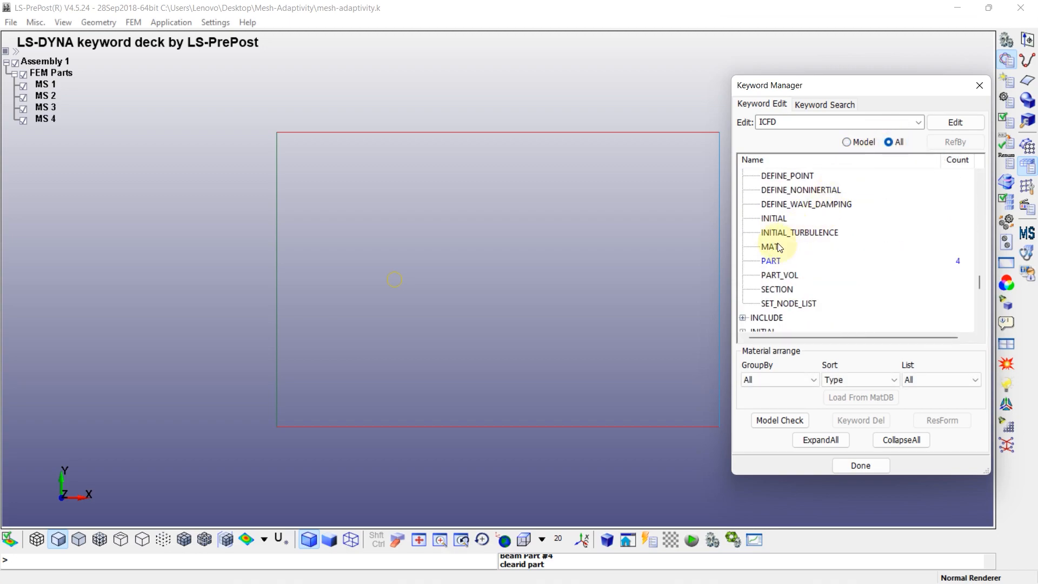
click(776, 290)
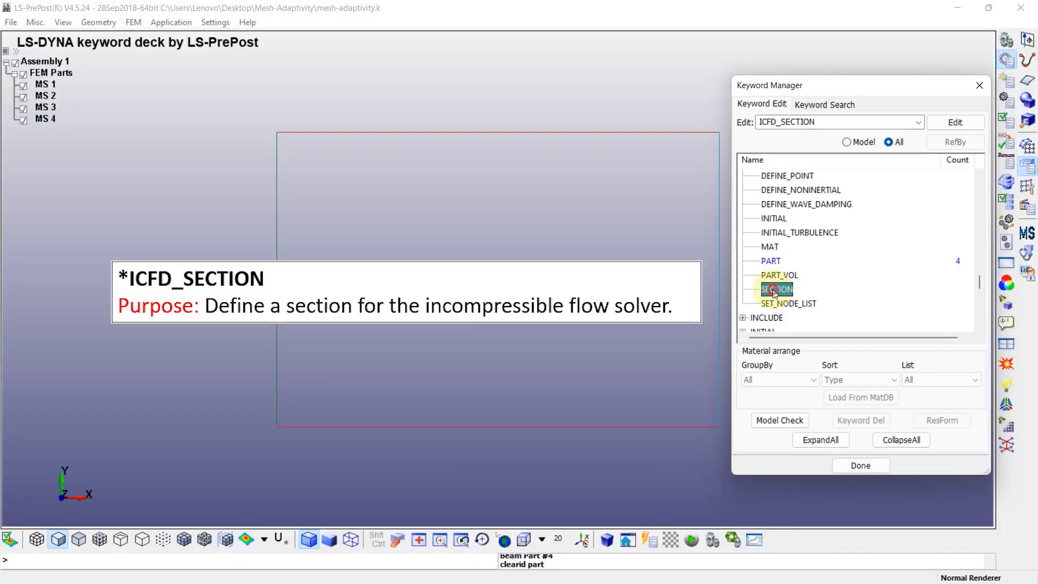
double_click(774, 291)
click(229, 156)
click(572, 157)
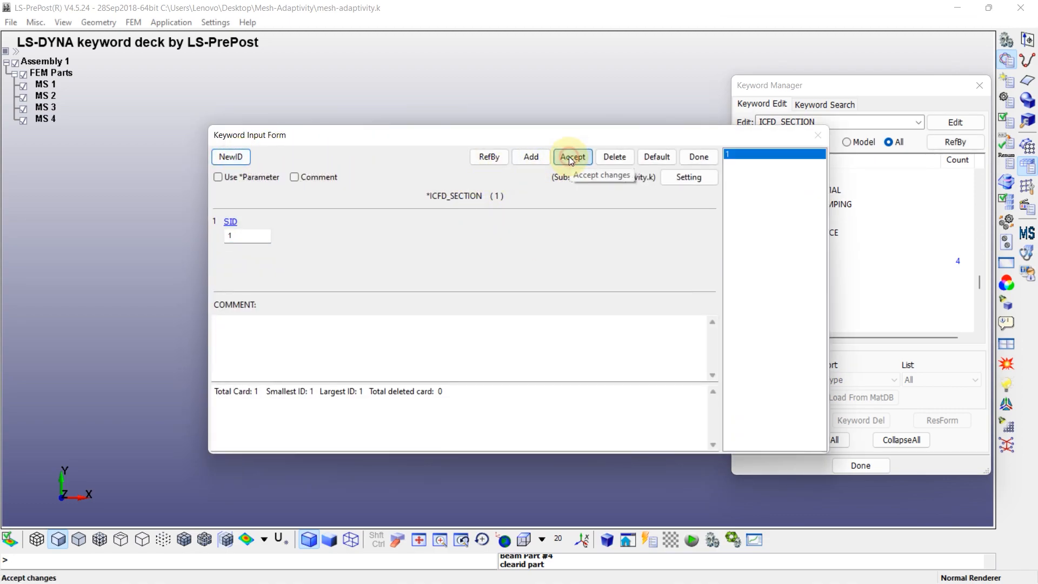
click(697, 157)
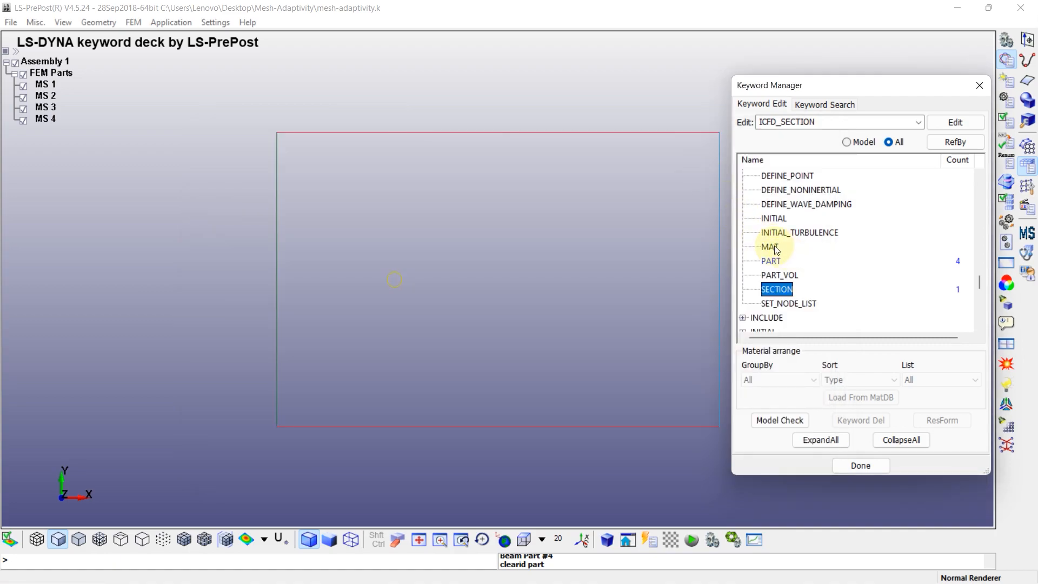
Create an ICFD_MAT card with MID 1, density RO 1 and dynamic viscosity VIS 0.005, accept it and close its form
click(770, 246)
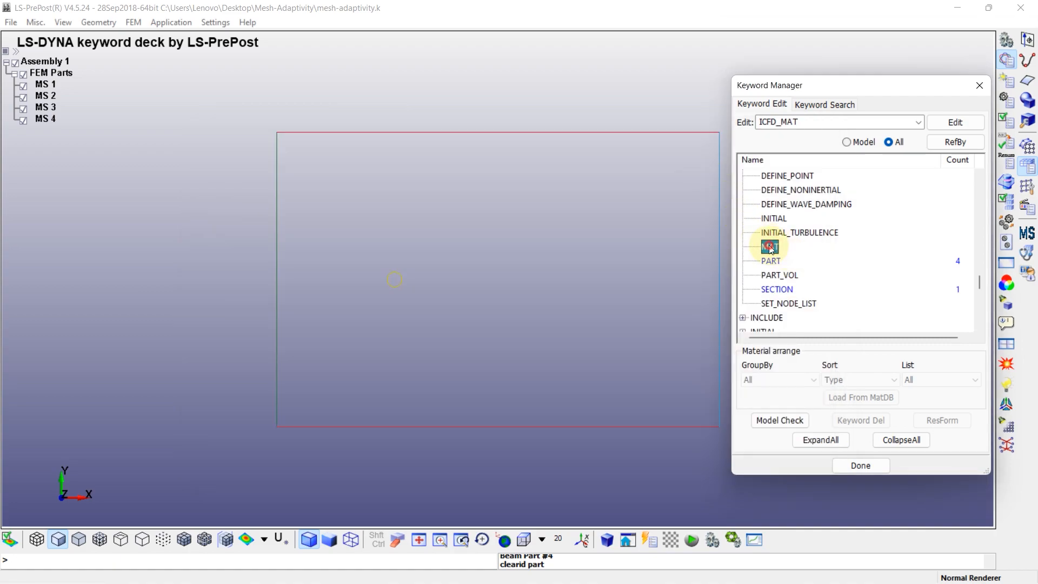
double_click(769, 246)
click(230, 157)
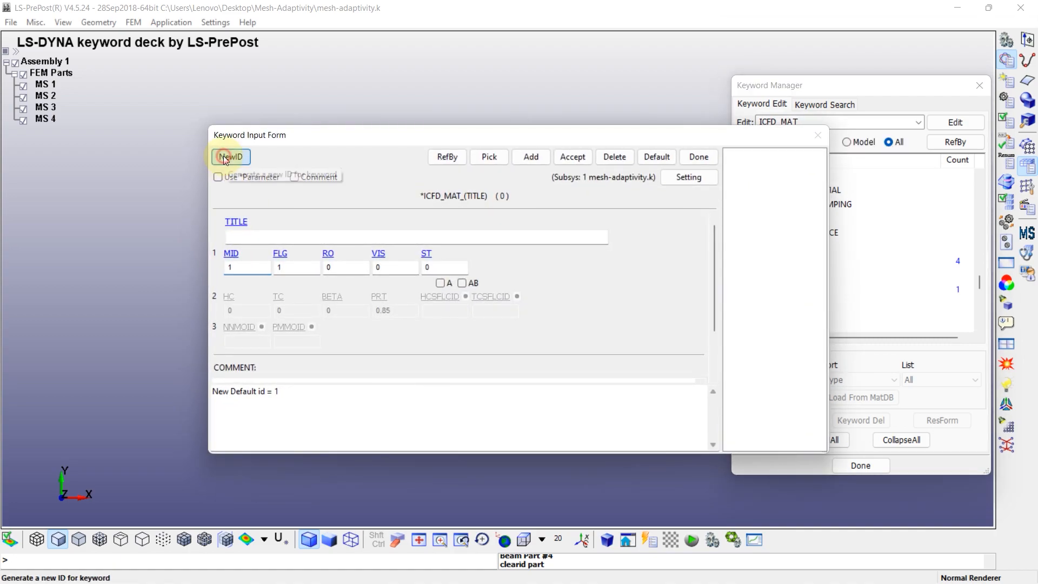
click(333, 268)
text(1)
click(388, 267)
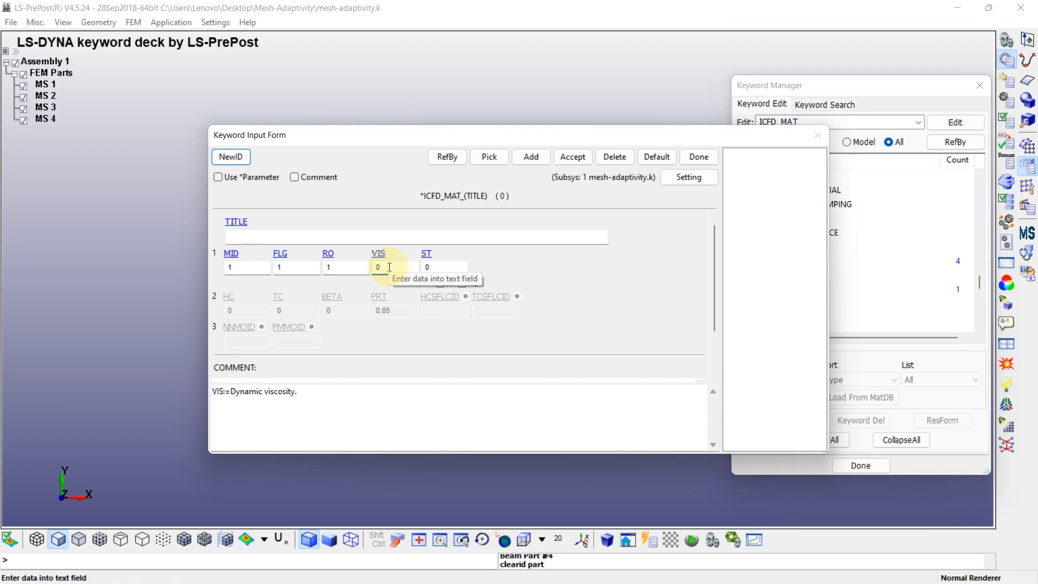
text(0.005)
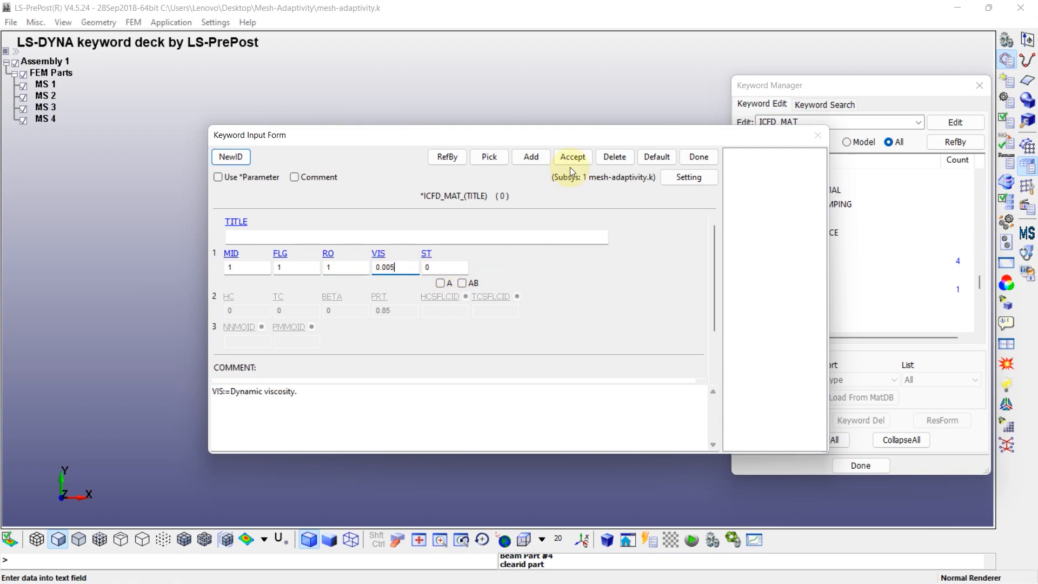
click(570, 158)
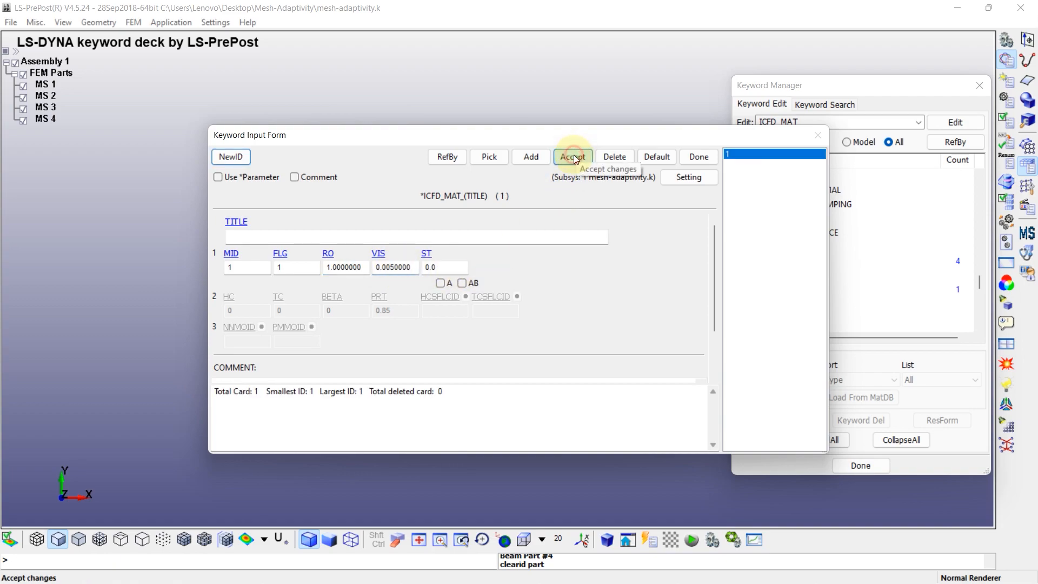
click(700, 156)
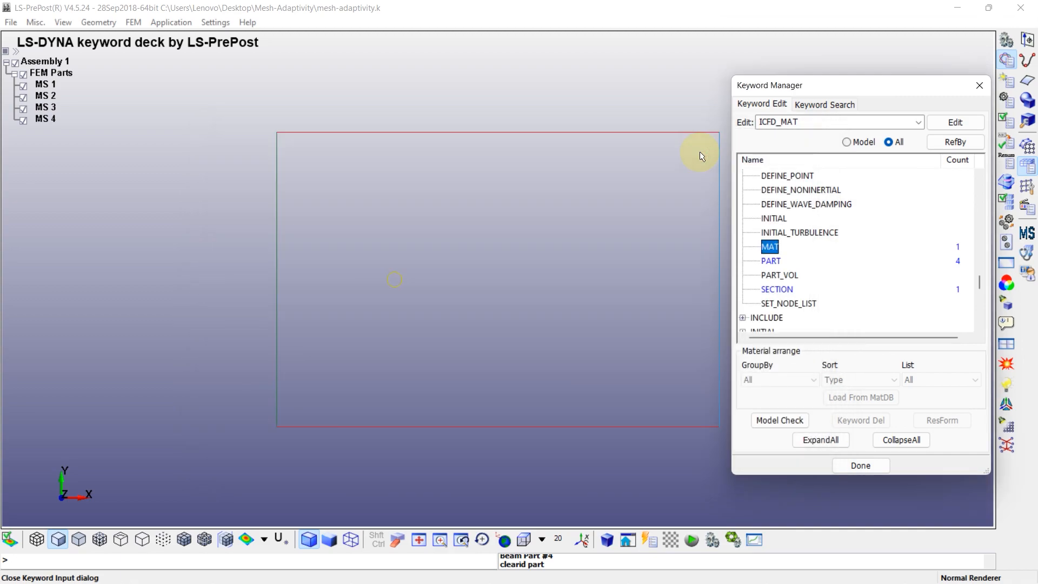
Review the section and material IDs assigned in ICFD_PART cards 3 and 4, and close the form
double_click(766, 262)
click(731, 174)
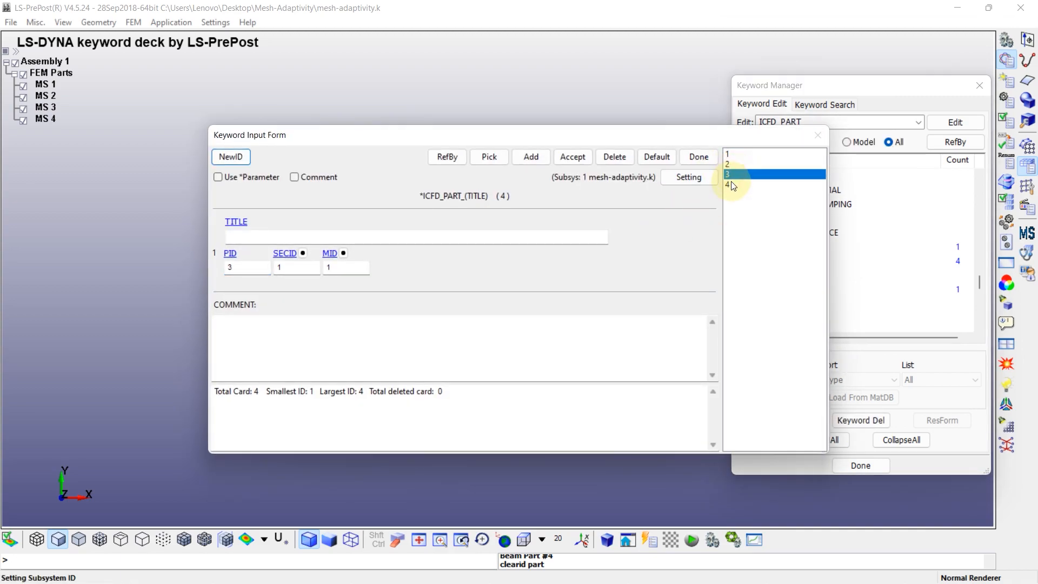
click(730, 185)
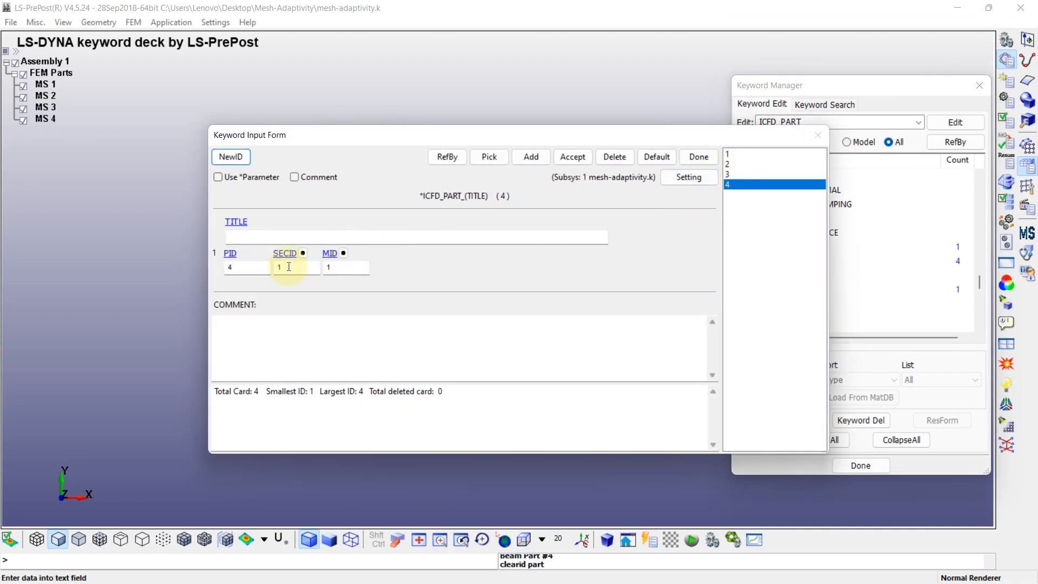
click(690, 156)
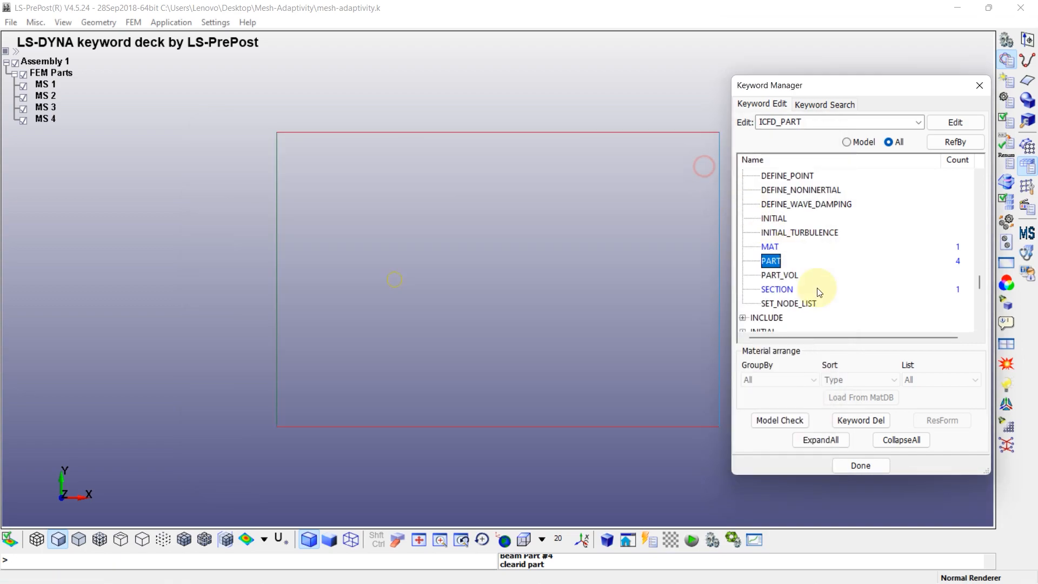
Open a DEFINE_CURVE card from the DEFINE keywords and title it "Velocity inlet"
click(910, 435)
drag(978, 302, 977, 215)
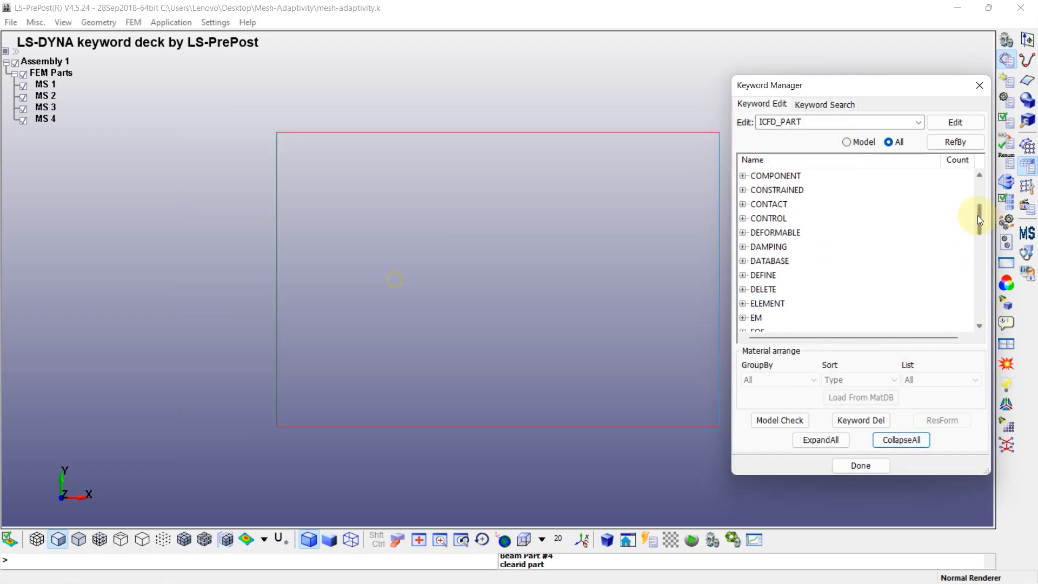
click(740, 275)
click(742, 274)
scroll(755, 281, down, 1)
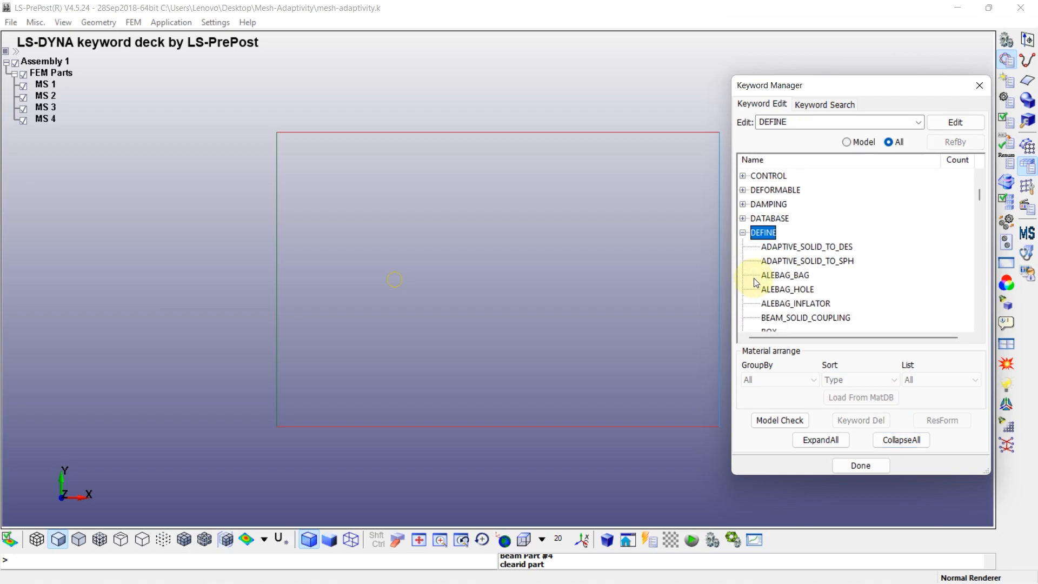
scroll(755, 285, down, 6)
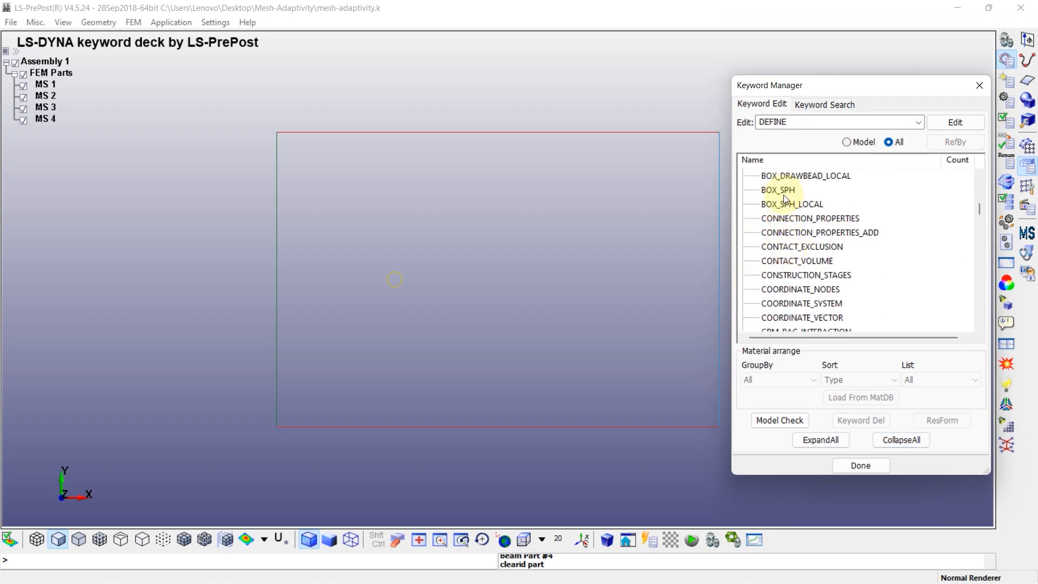
scroll(784, 199, down, 4)
double_click(770, 218)
click(250, 234)
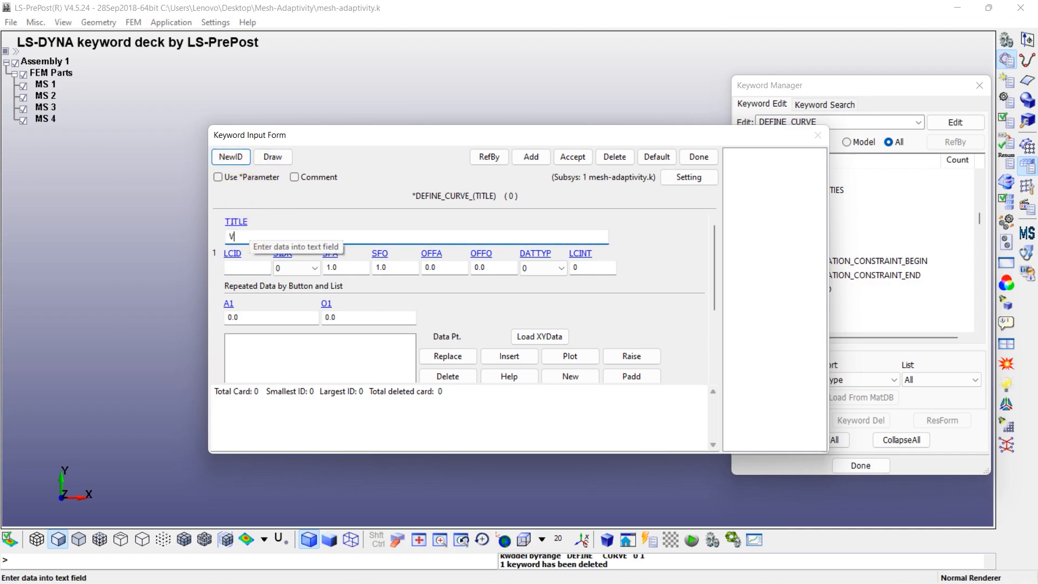
text(Velocity inlet)
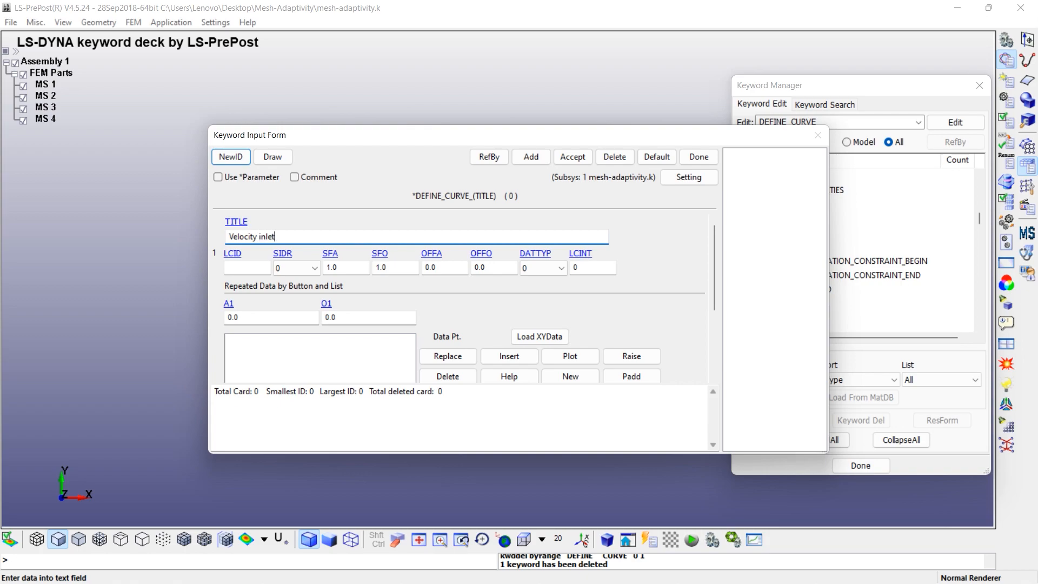
Add the points (0, 1) and (10000, 1) to the Velocity inlet curve and accept the card
drag(271, 314, 192, 319)
drag(357, 316, 194, 319)
text(1)
click(486, 357)
text(10000)
click(505, 355)
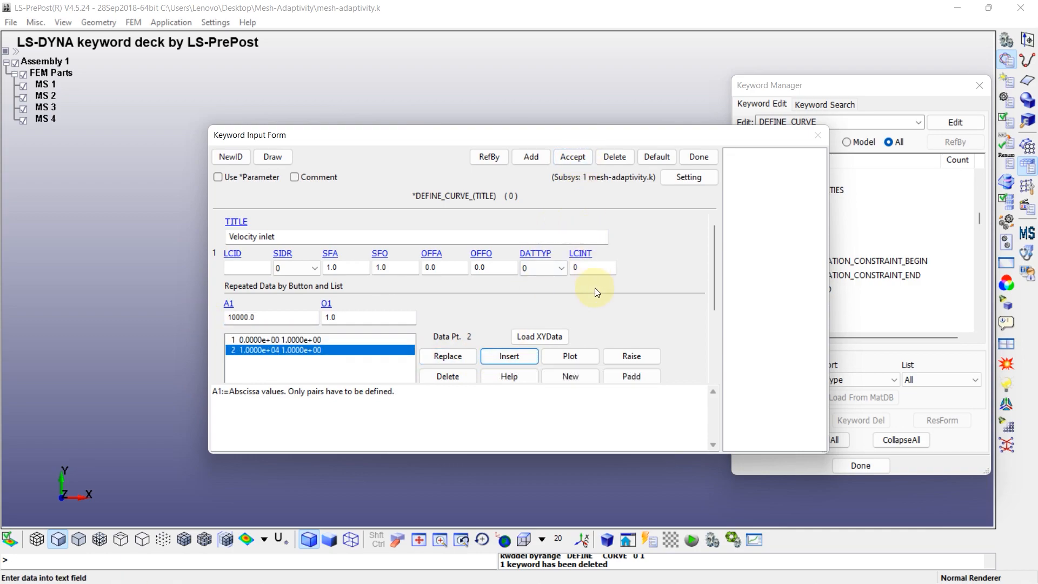
click(572, 156)
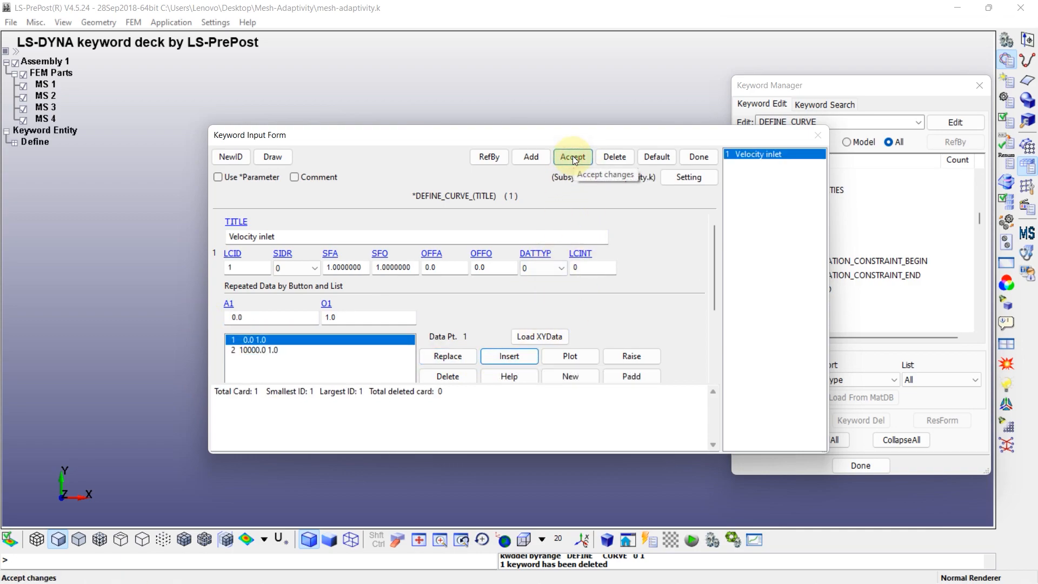
Add a second curve titled "Pressure outlet" with points (0, 0) and (10000, 0), and accept the card
click(529, 157)
click(275, 236)
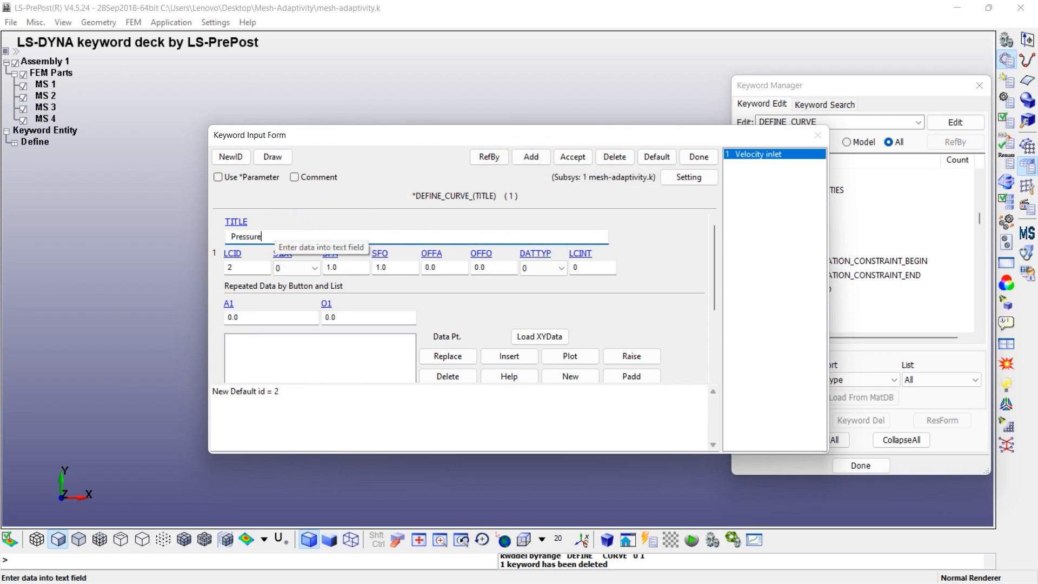
text(Pressure outlet)
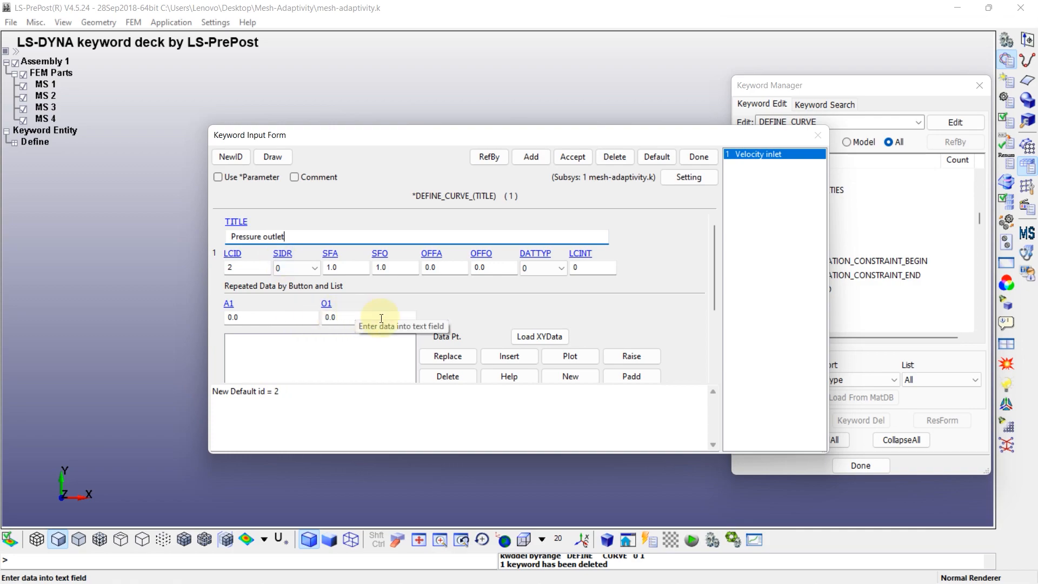
click(494, 355)
double_click(233, 317)
text(10000)
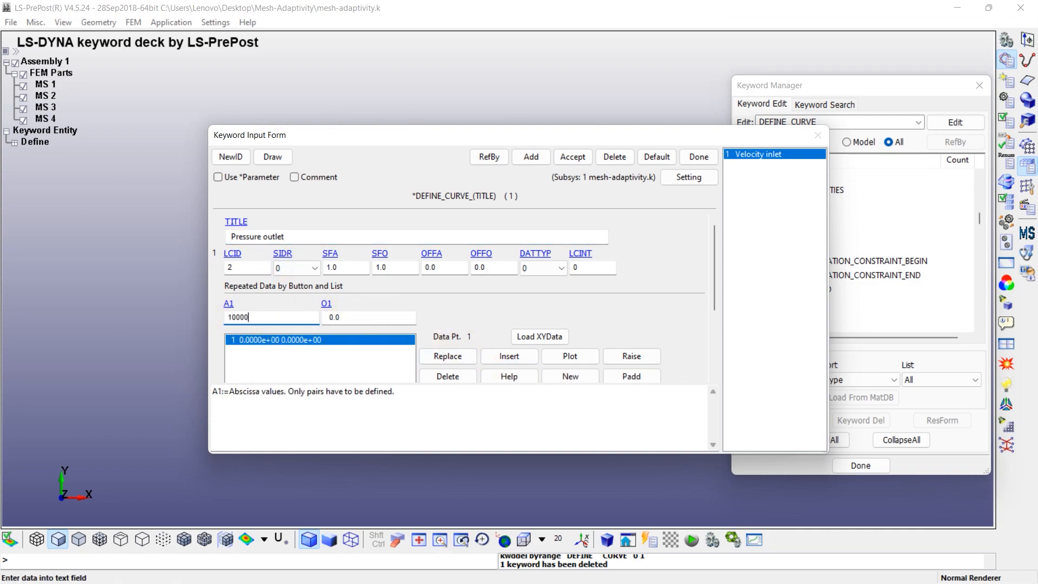
click(511, 355)
click(574, 157)
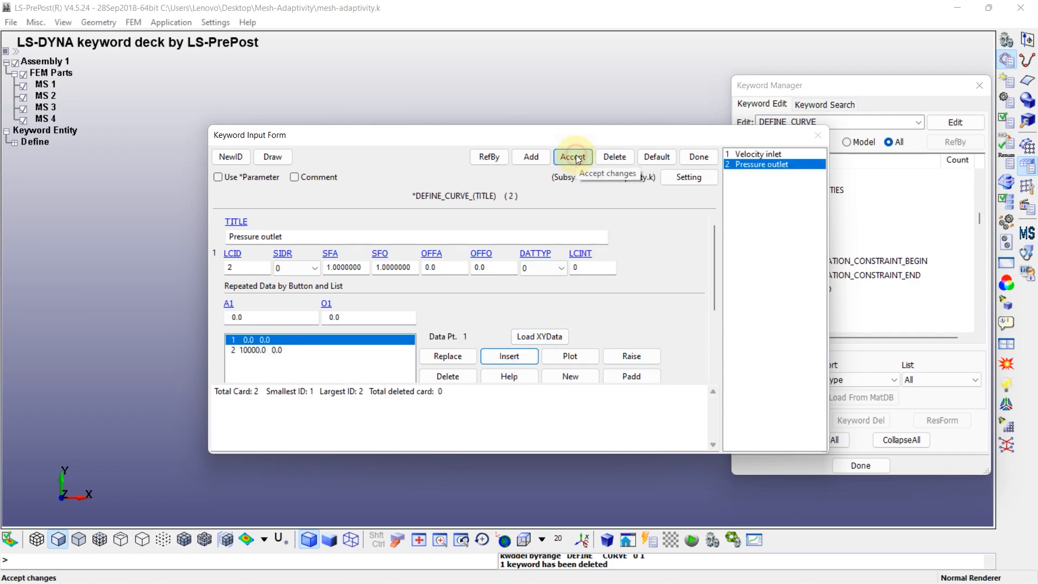
Plot the Velocity inlet and Pressure outlet curves to check them, and close the plots and the curve form
click(763, 153)
click(558, 356)
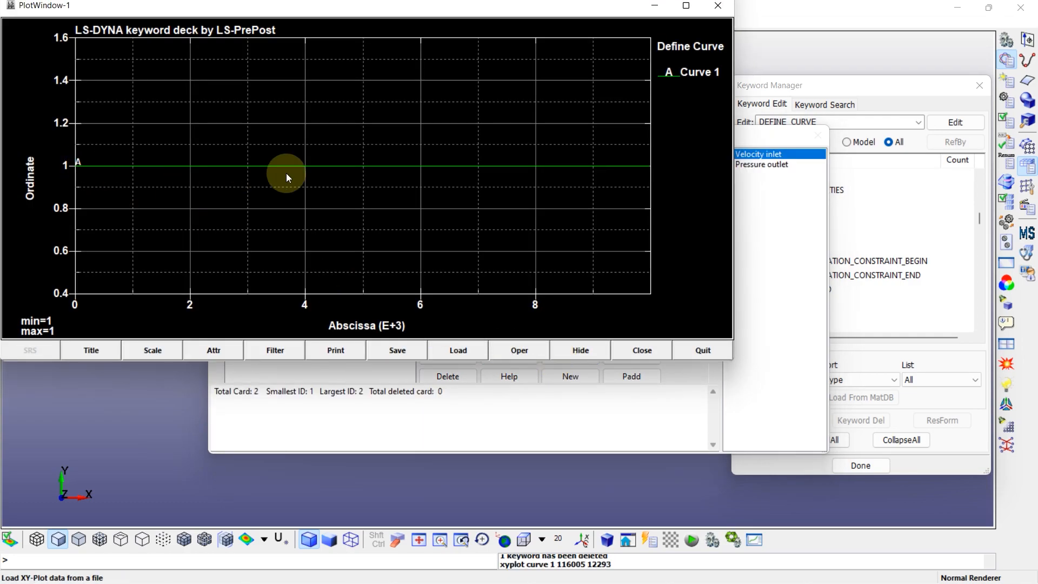
click(697, 351)
click(767, 164)
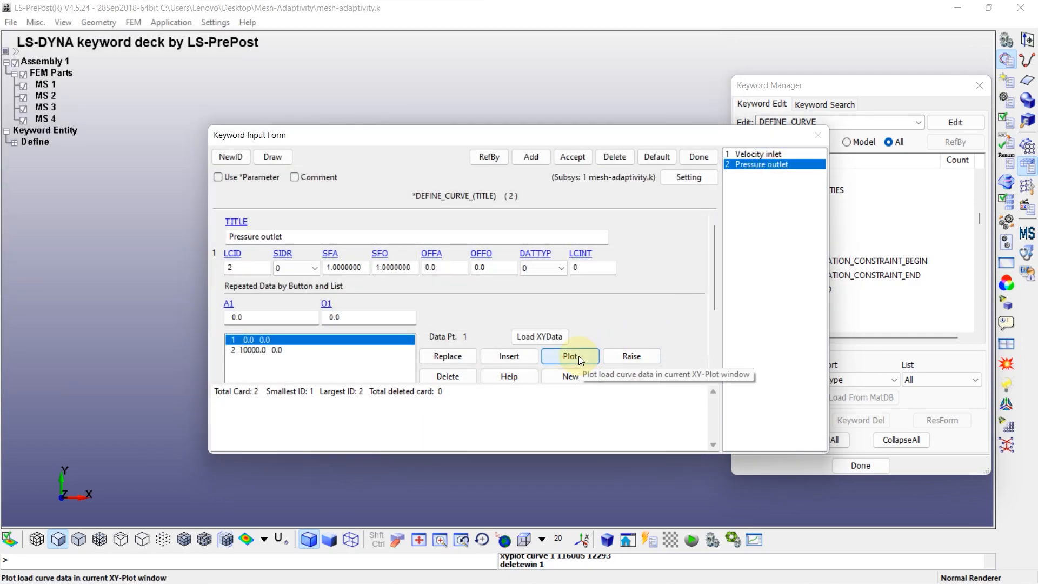
click(577, 355)
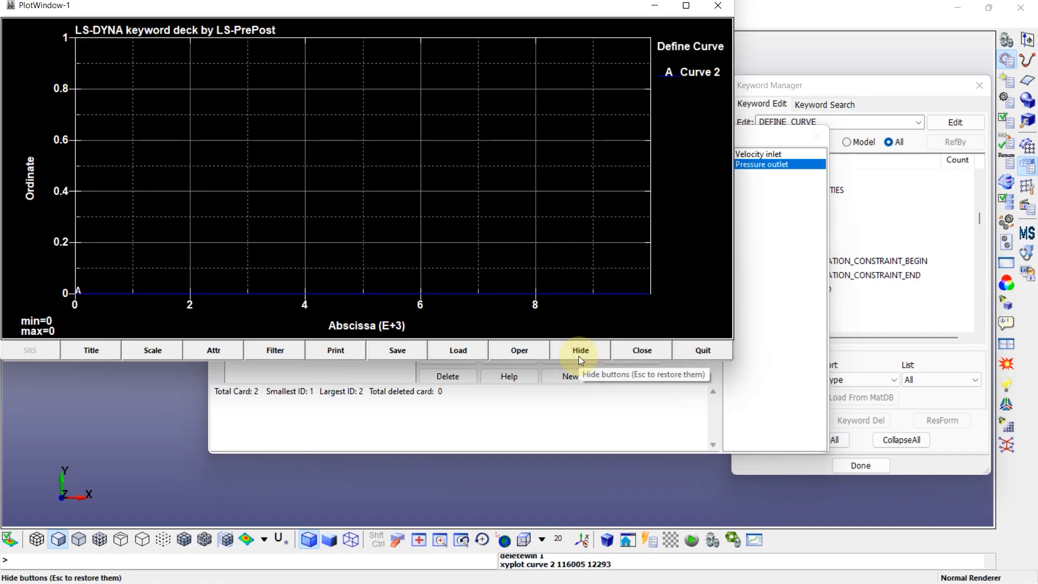
click(716, 349)
click(763, 154)
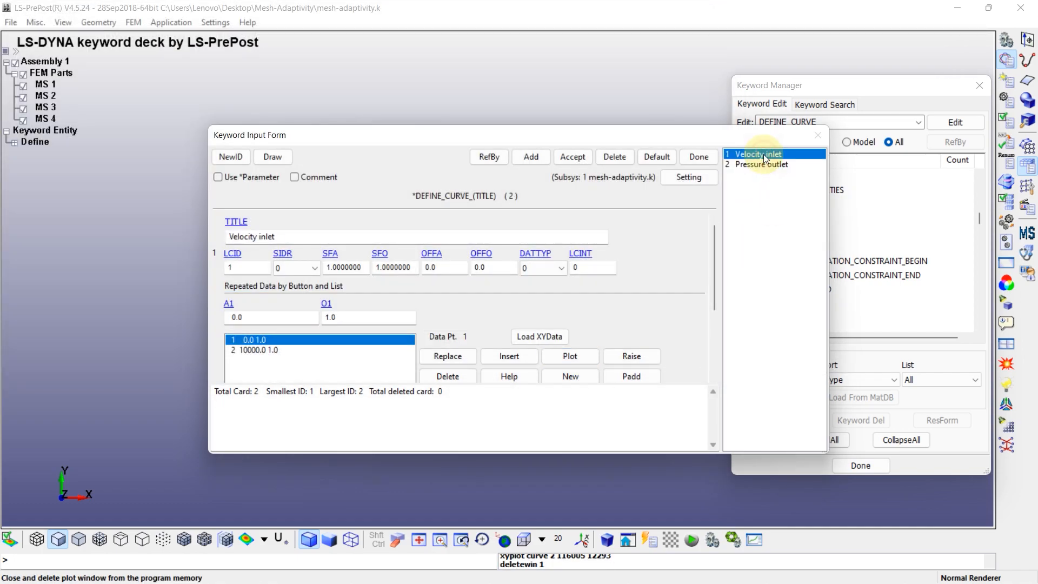
click(699, 156)
Find BOUNDARY_FREESLIP among the ICFD keywords and open its input form
click(901, 439)
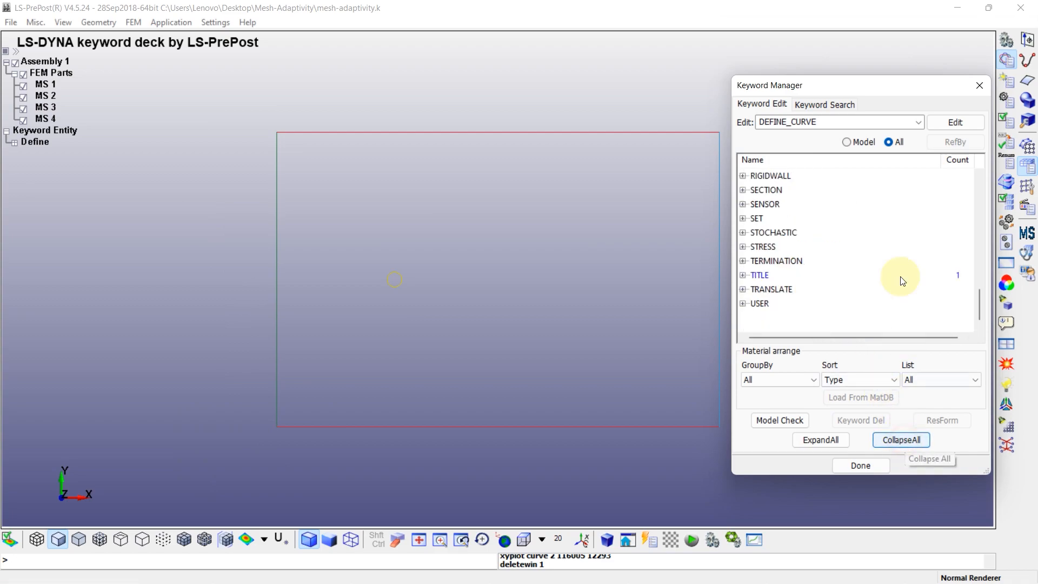
drag(978, 297, 972, 238)
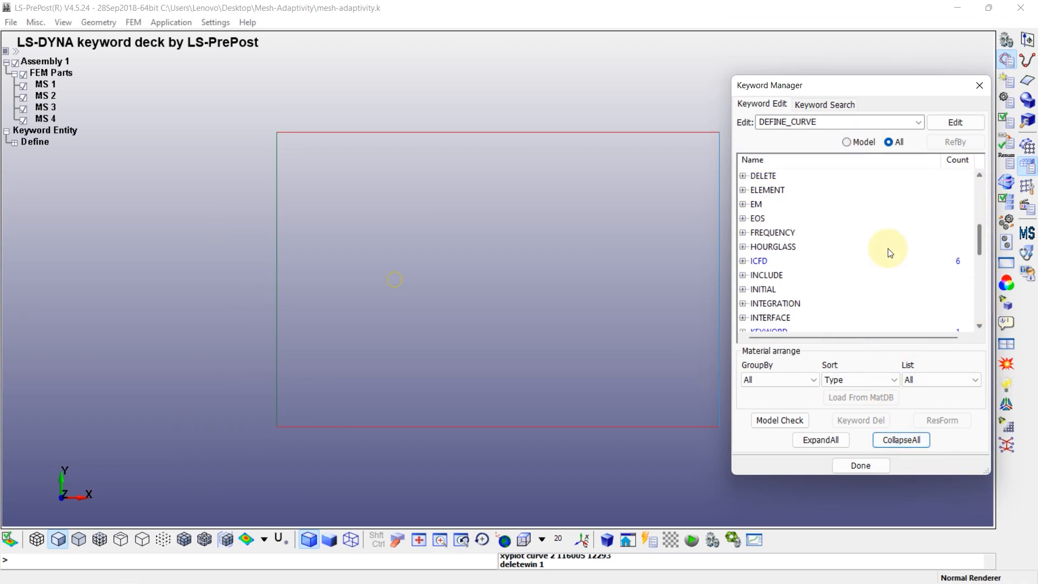
click(744, 261)
scroll(807, 261, down, 3)
scroll(807, 262, down, 2)
scroll(808, 262, up, 4)
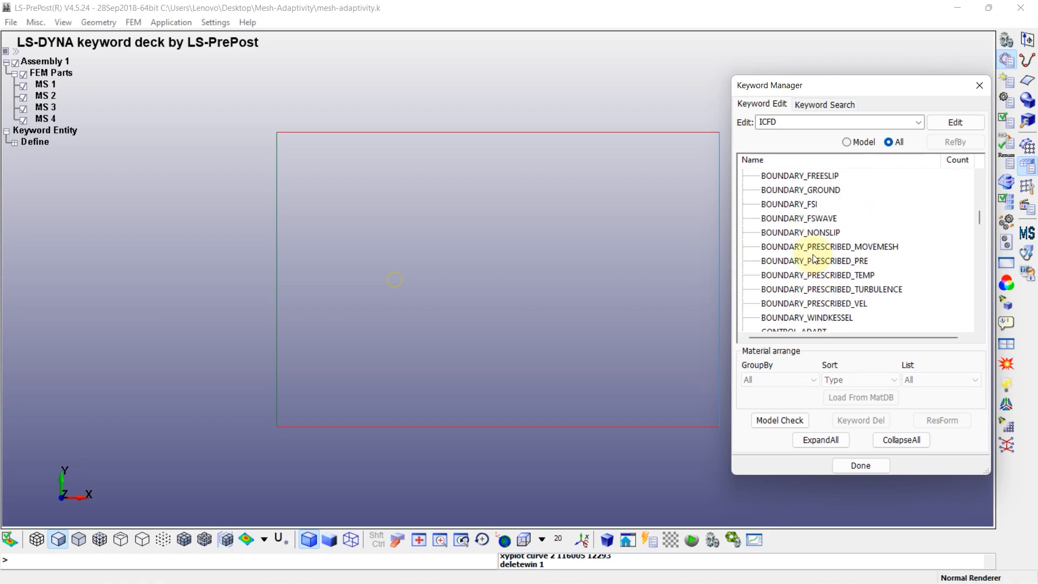
click(813, 261)
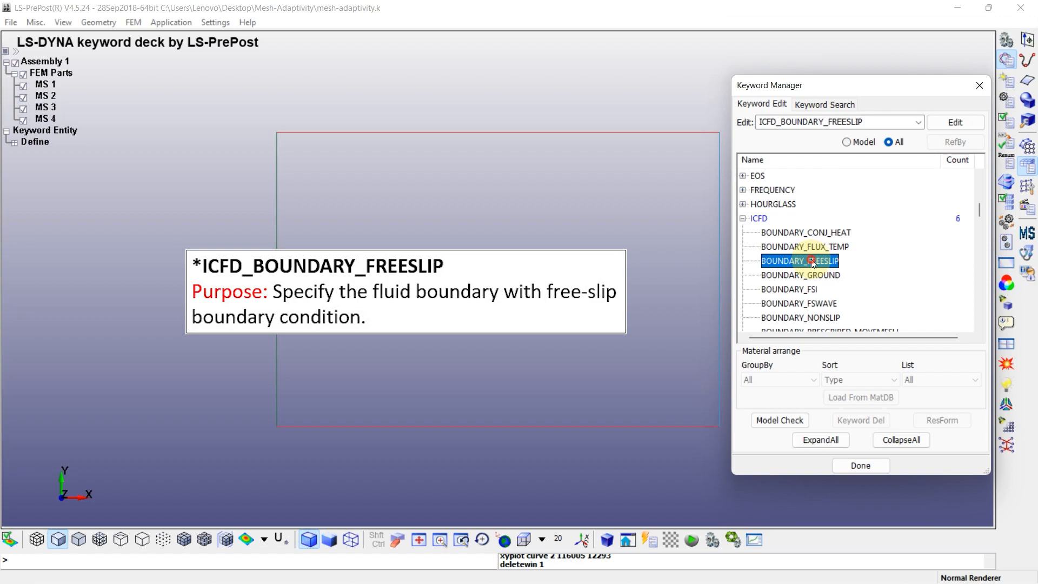
double_click(813, 262)
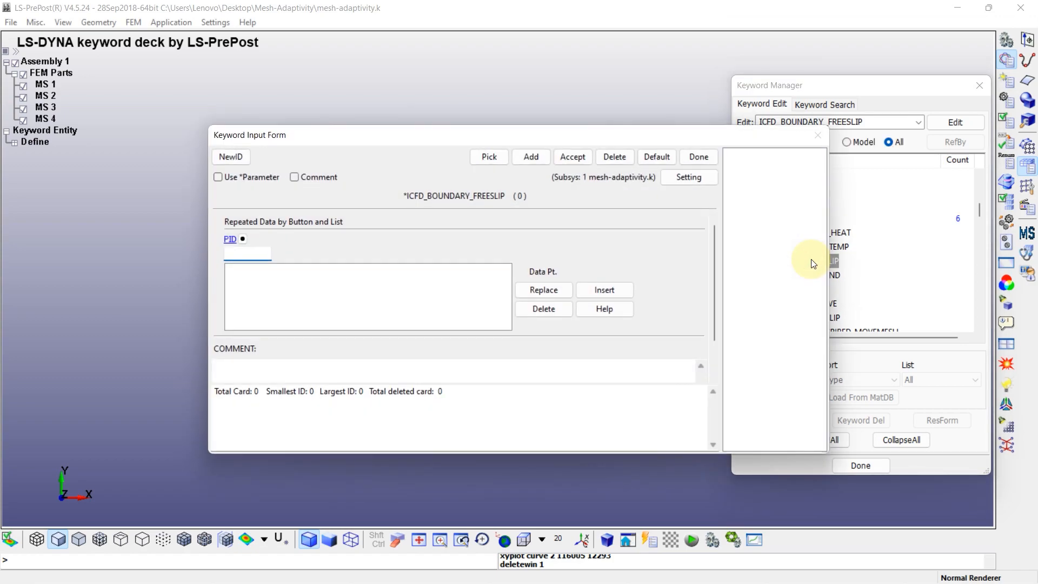
Assign ICFD part 3 to the free-slip boundary, accept the card and close its form
click(234, 157)
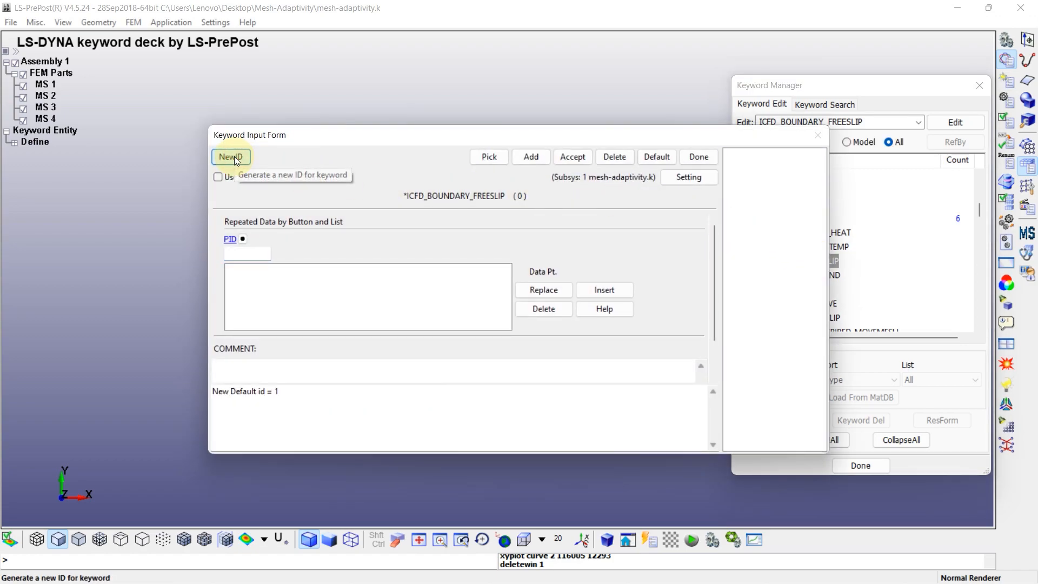
click(243, 239)
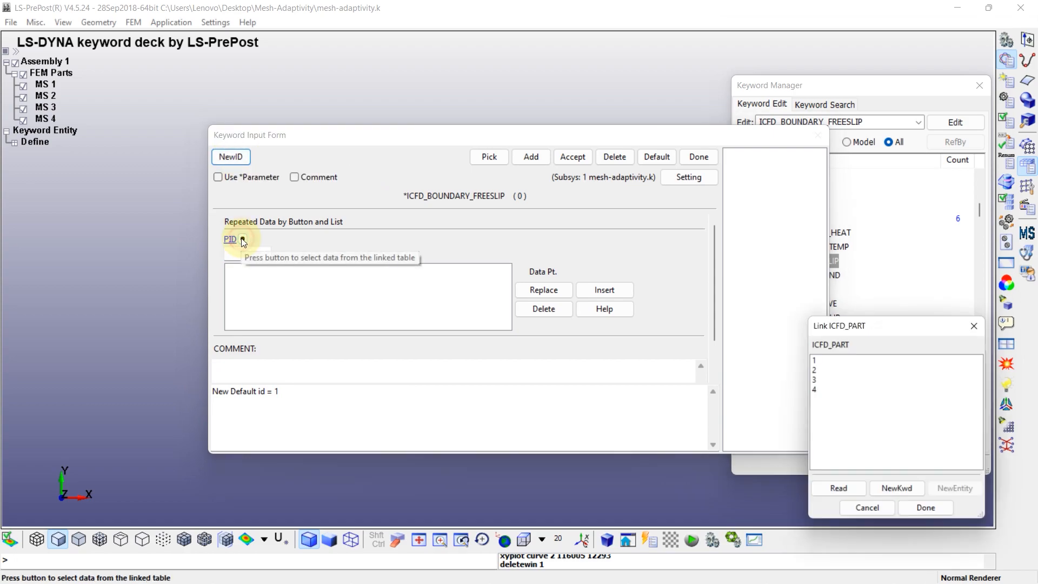
click(815, 381)
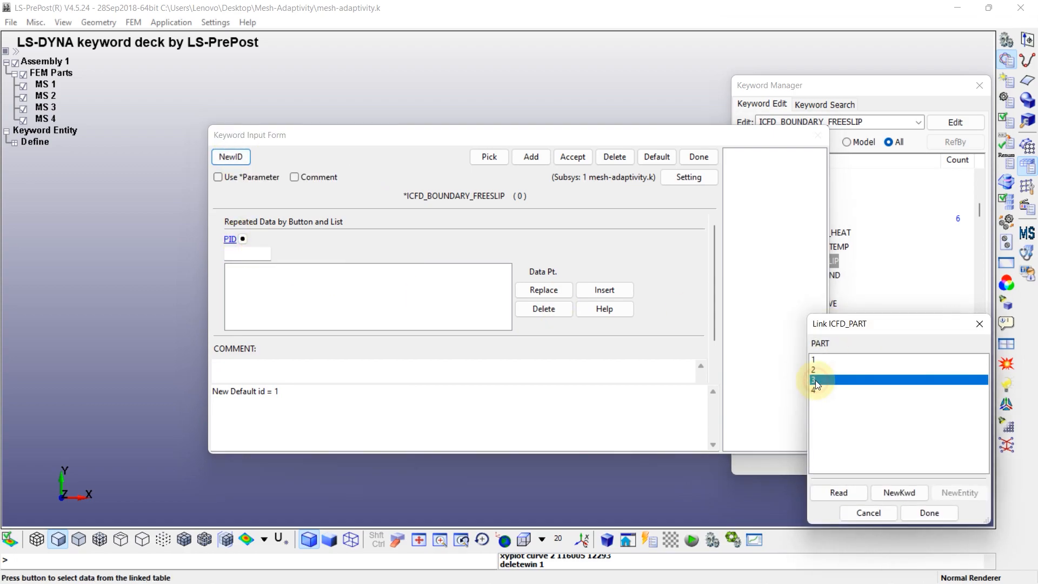
click(934, 515)
click(616, 290)
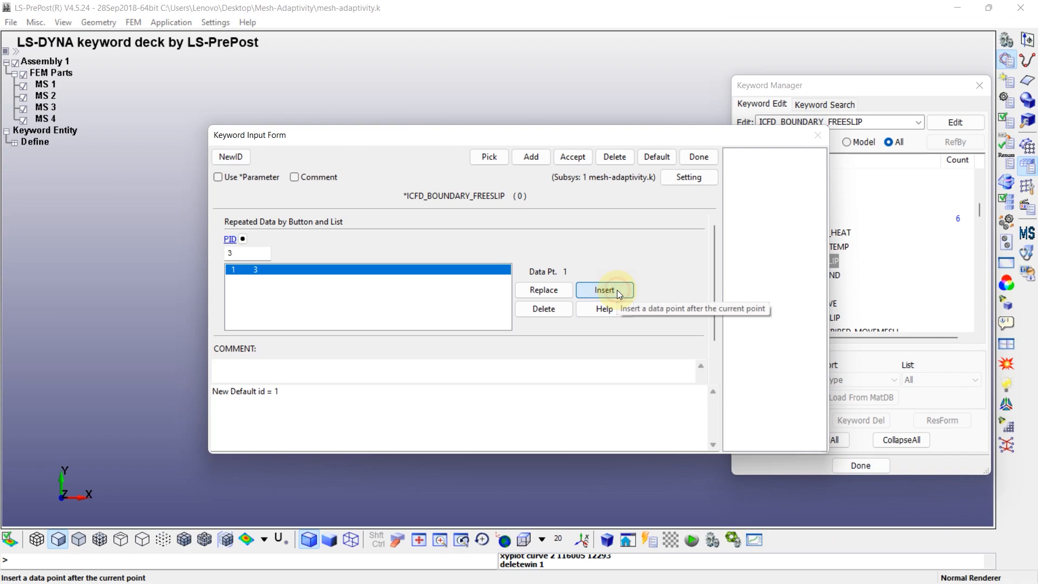
click(574, 157)
click(697, 157)
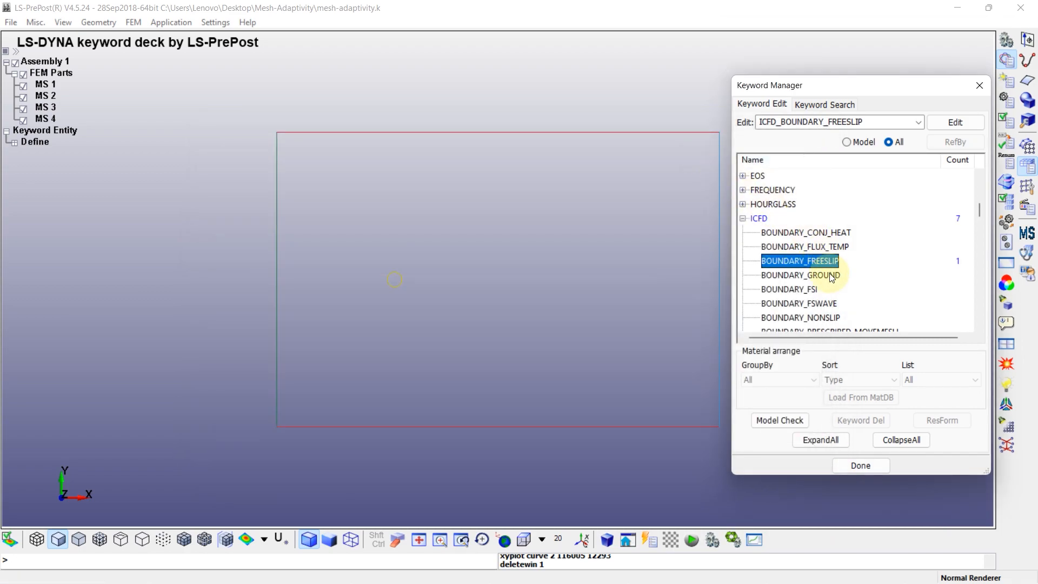
Create an ICFD BOUNDARY_NONSLIP card with ICFD part 4 inserted, accept it and close its form
click(820, 318)
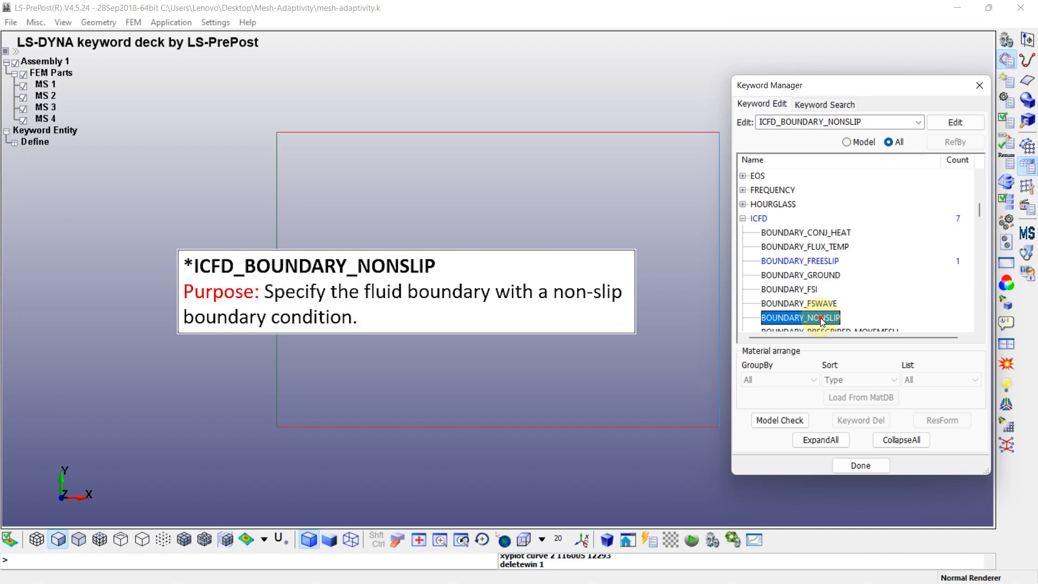
double_click(821, 319)
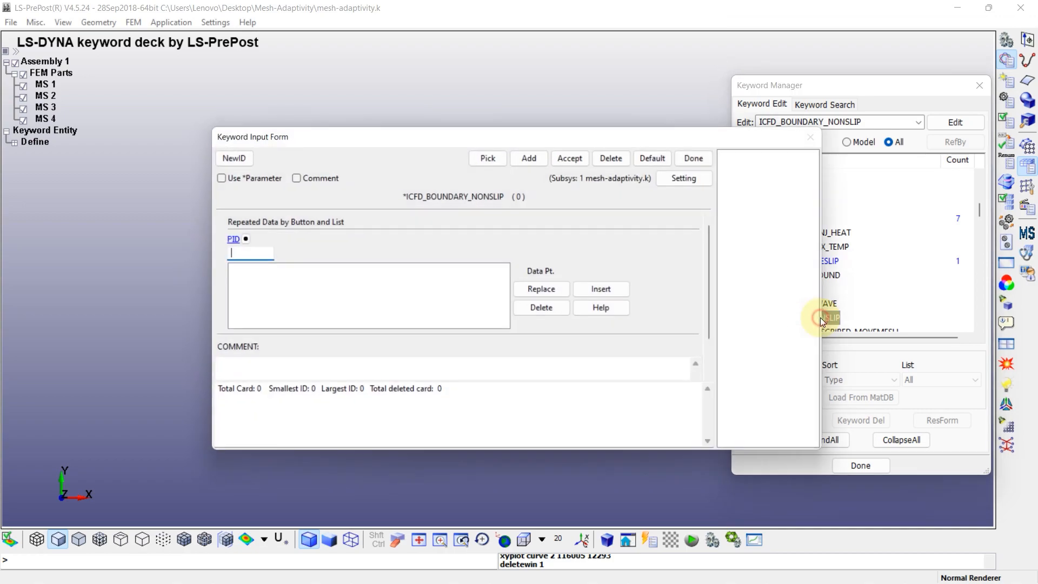
click(230, 157)
click(232, 238)
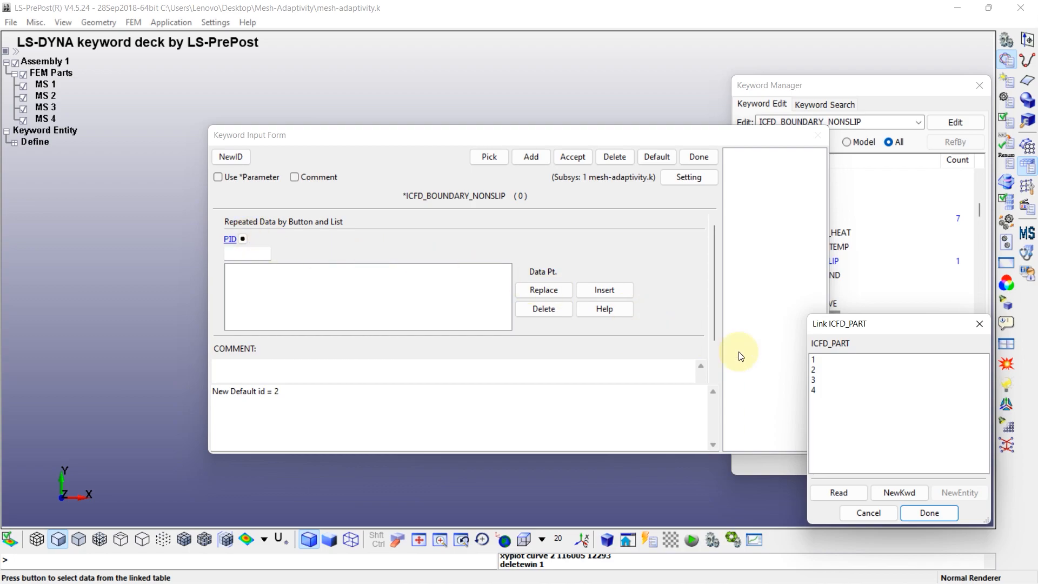
click(813, 389)
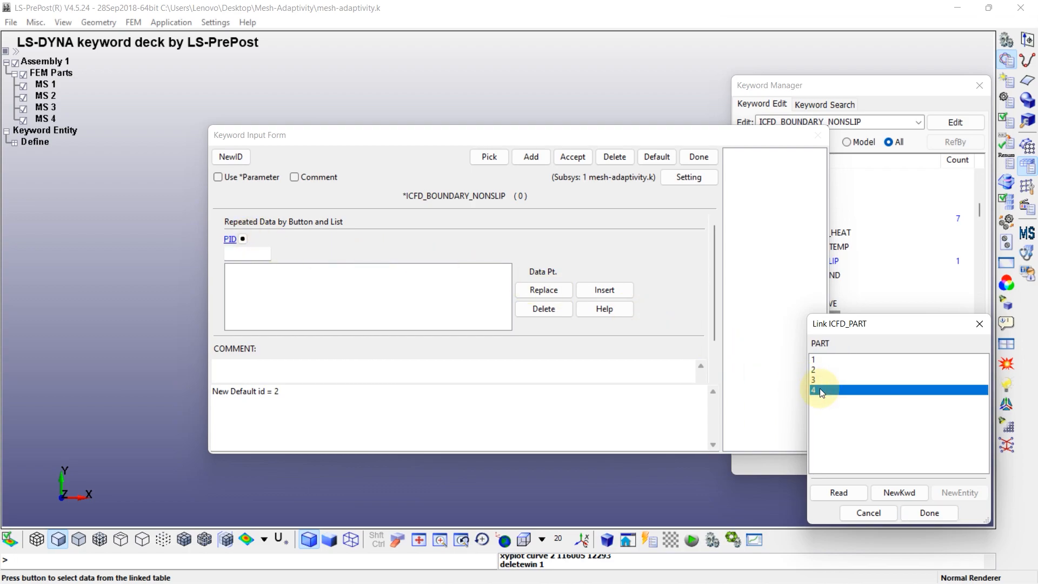
click(931, 510)
click(598, 297)
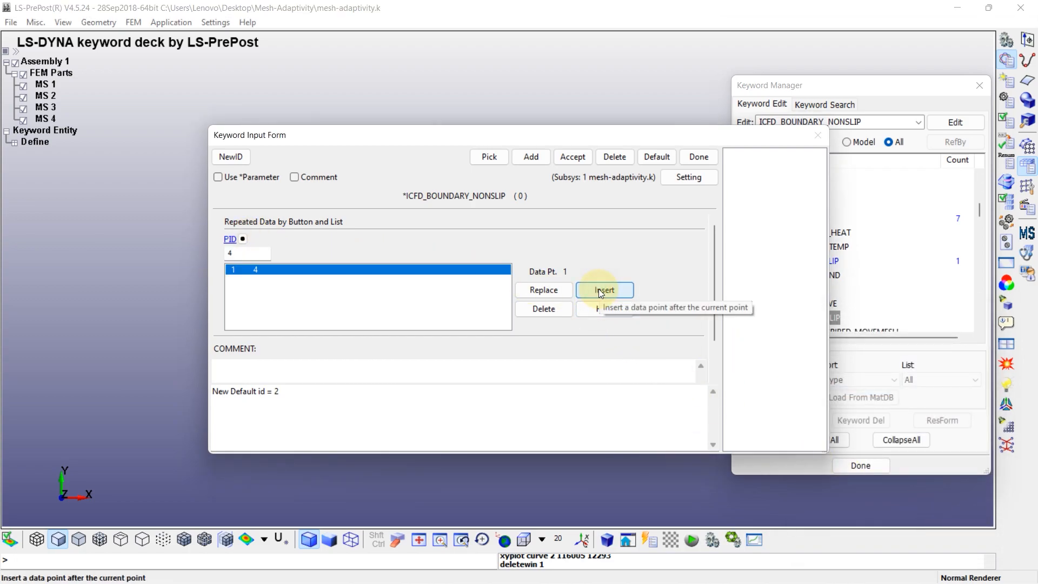
click(572, 157)
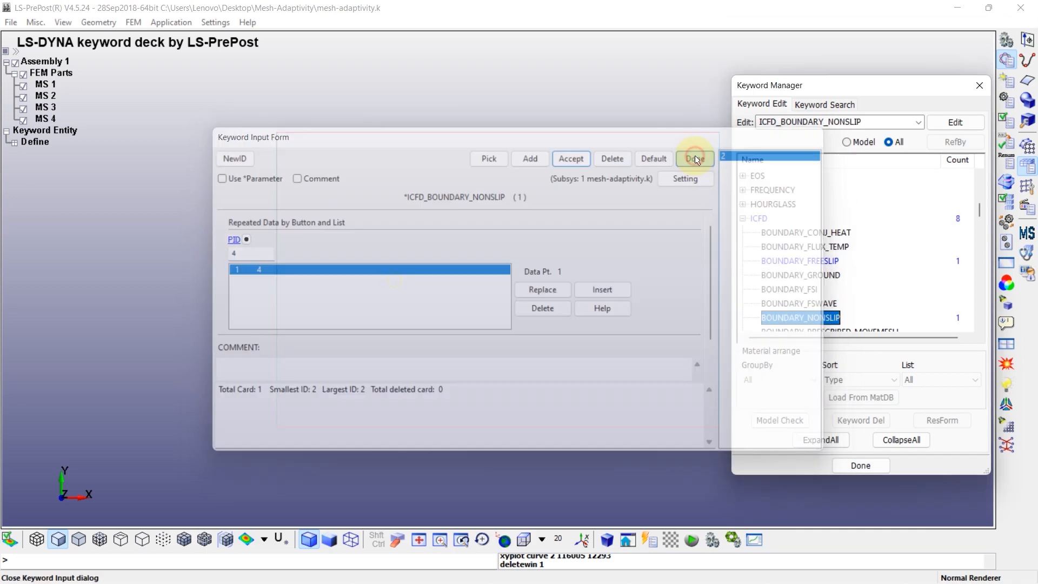
click(697, 156)
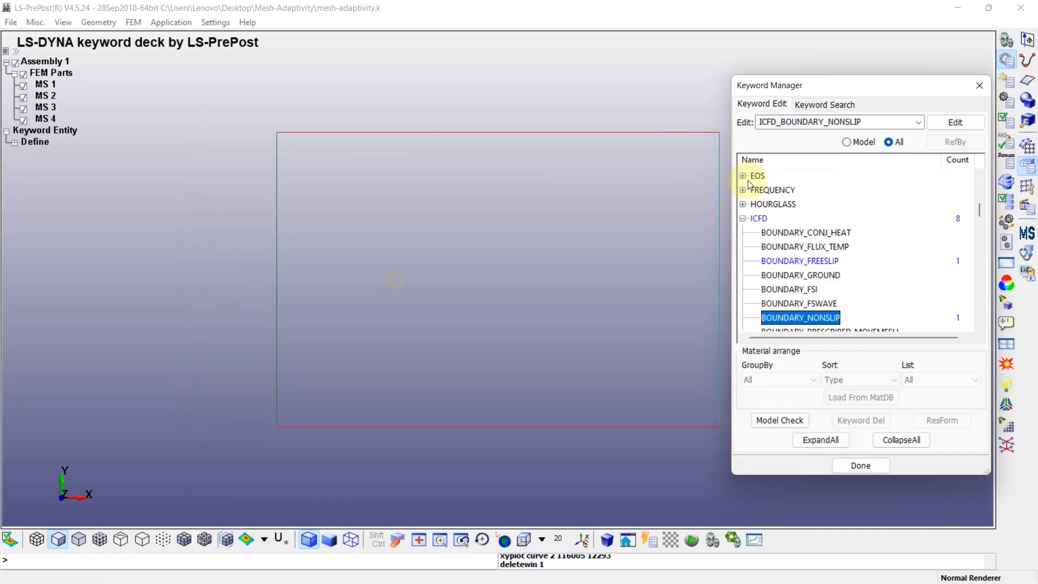
Create an ICFD BOUNDARY_PRESCRIBED_PRE card linking part 2 to the Pressure outlet curve, accept it and close its form
scroll(827, 230, down, 2)
click(797, 262)
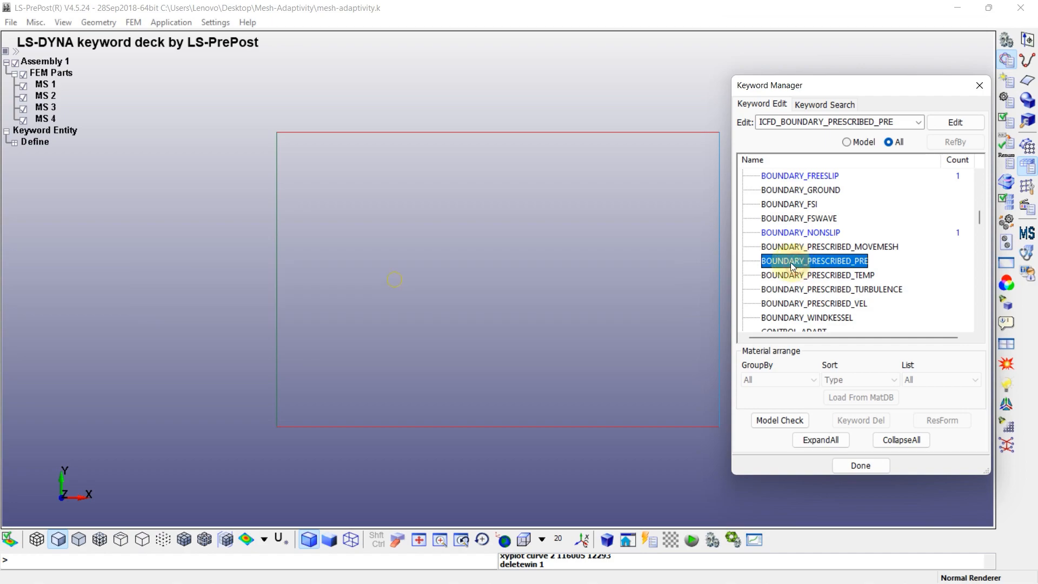
double_click(819, 263)
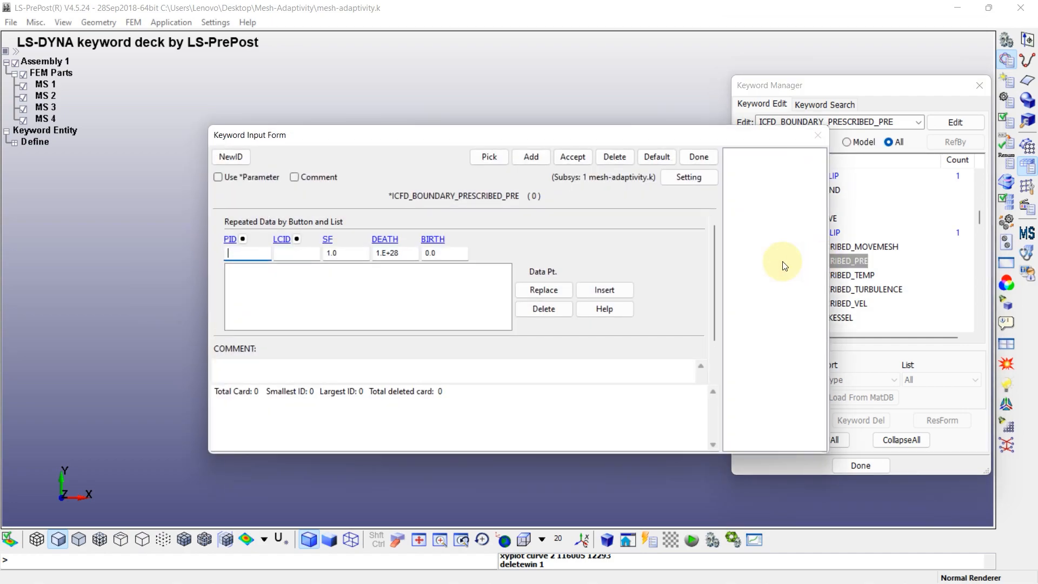
click(231, 239)
double_click(821, 369)
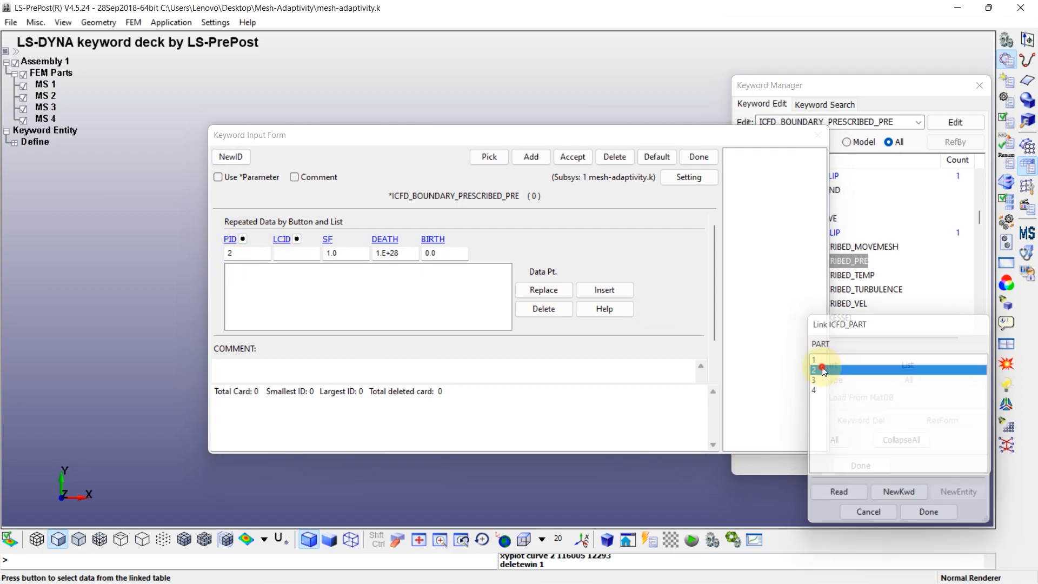
click(281, 239)
double_click(822, 370)
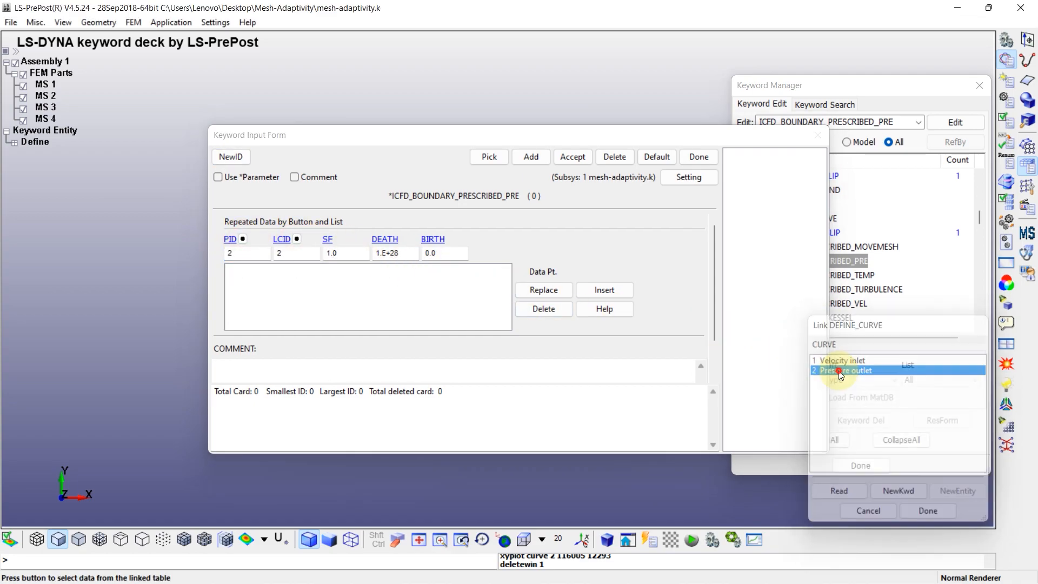
click(604, 290)
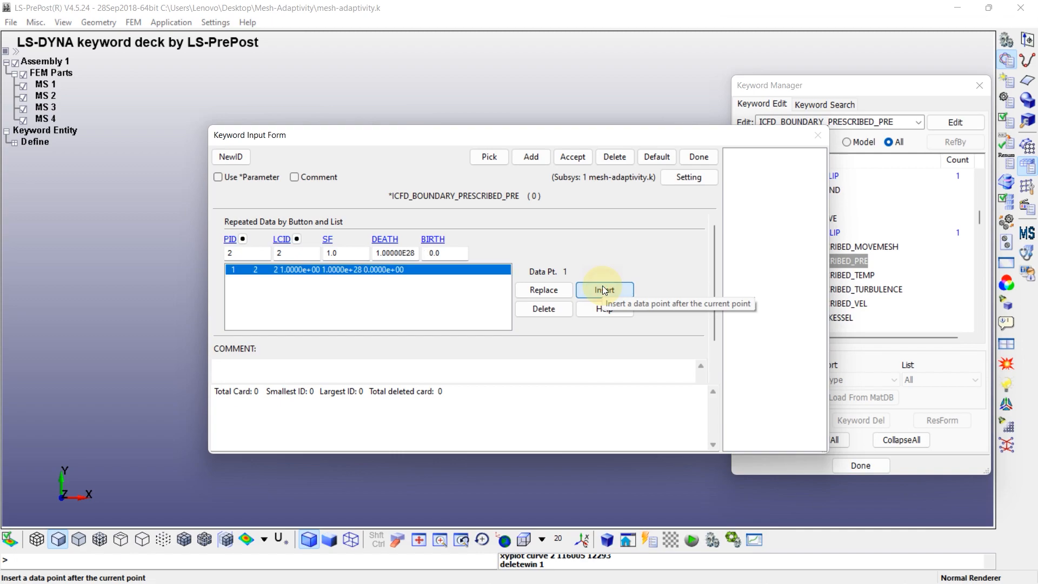
click(576, 159)
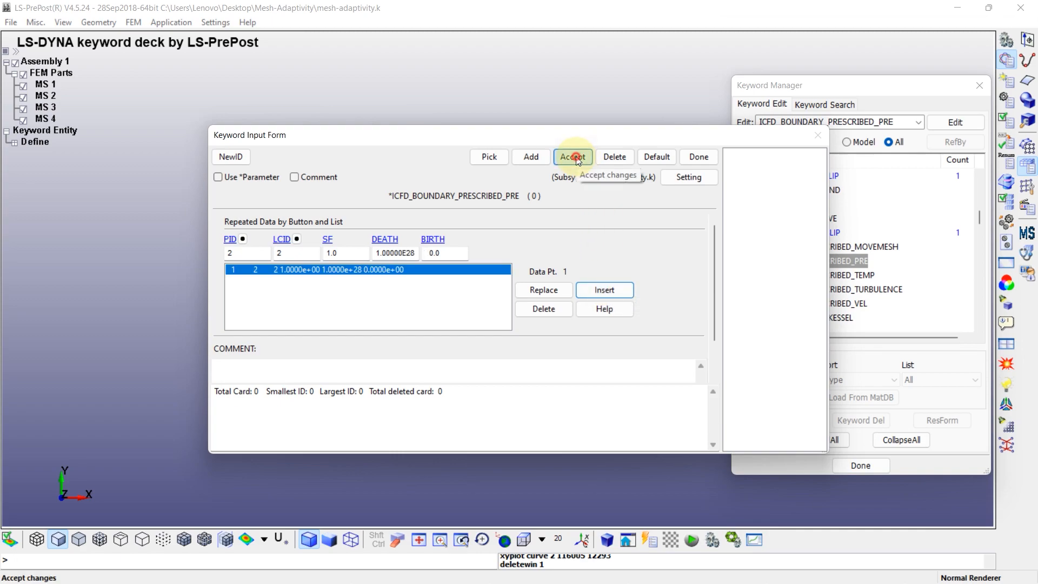
click(692, 157)
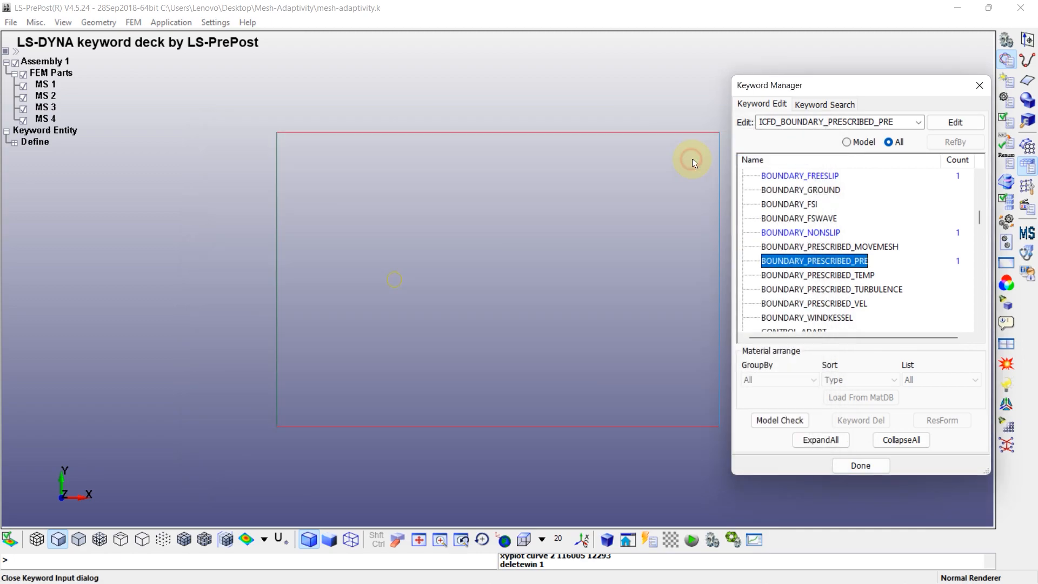
Create an ICFD BOUNDARY_PRESCRIBED_VEL card for part 1 with DOF 1 and the Velocity inlet curve, and accept it
click(812, 305)
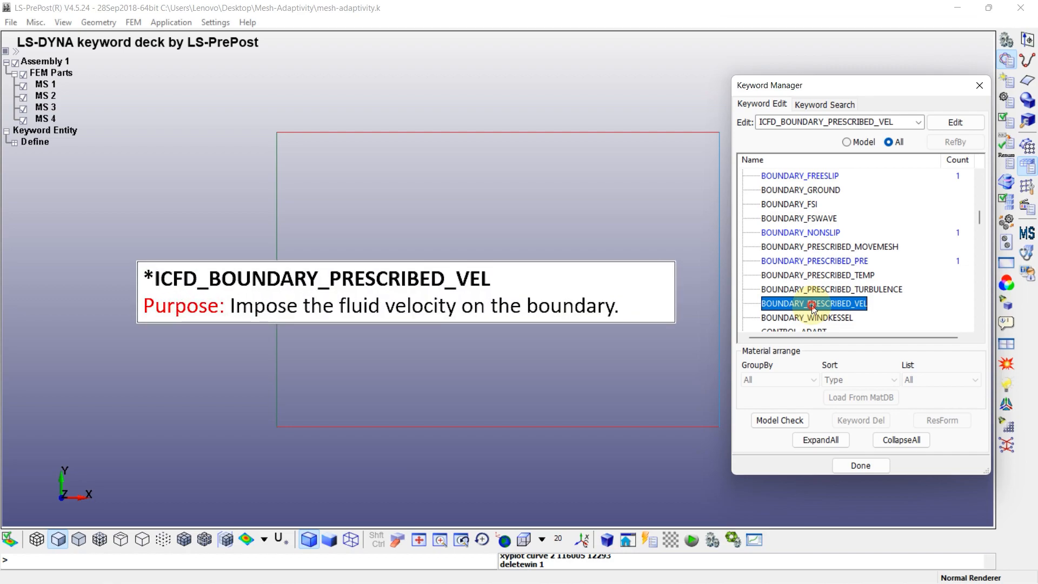
double_click(811, 305)
click(231, 156)
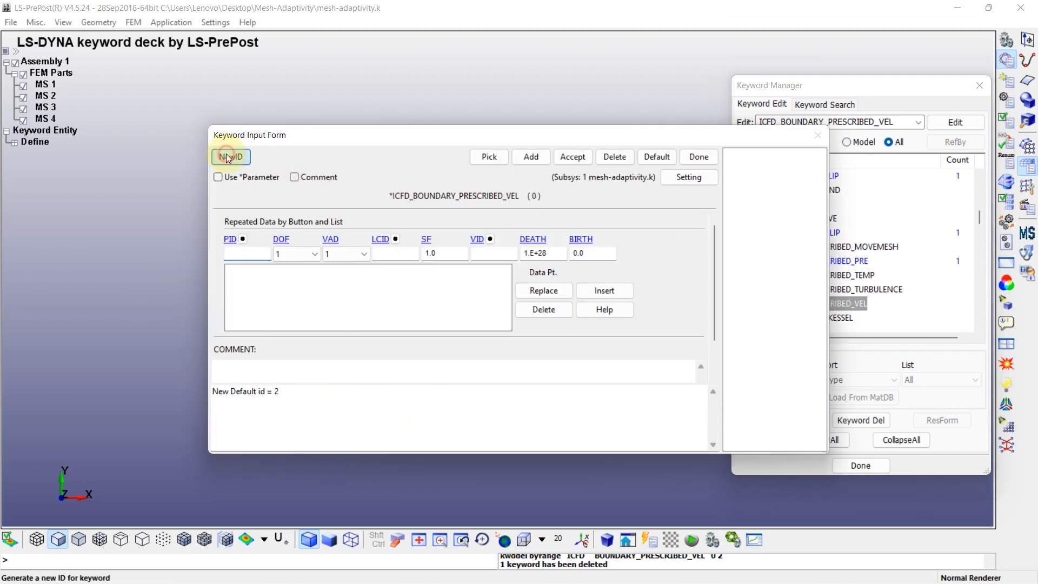
click(231, 239)
double_click(814, 359)
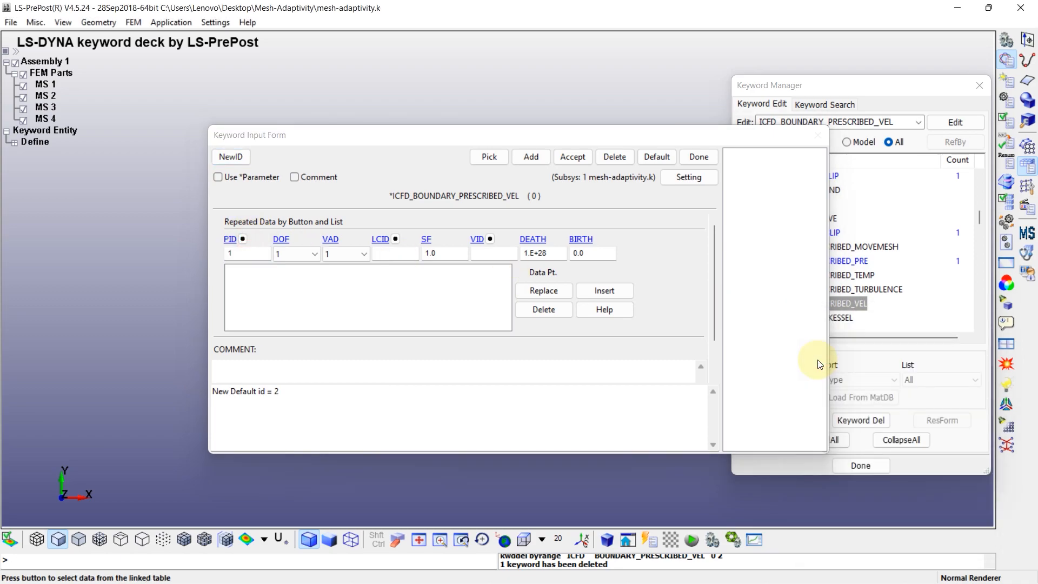
click(381, 239)
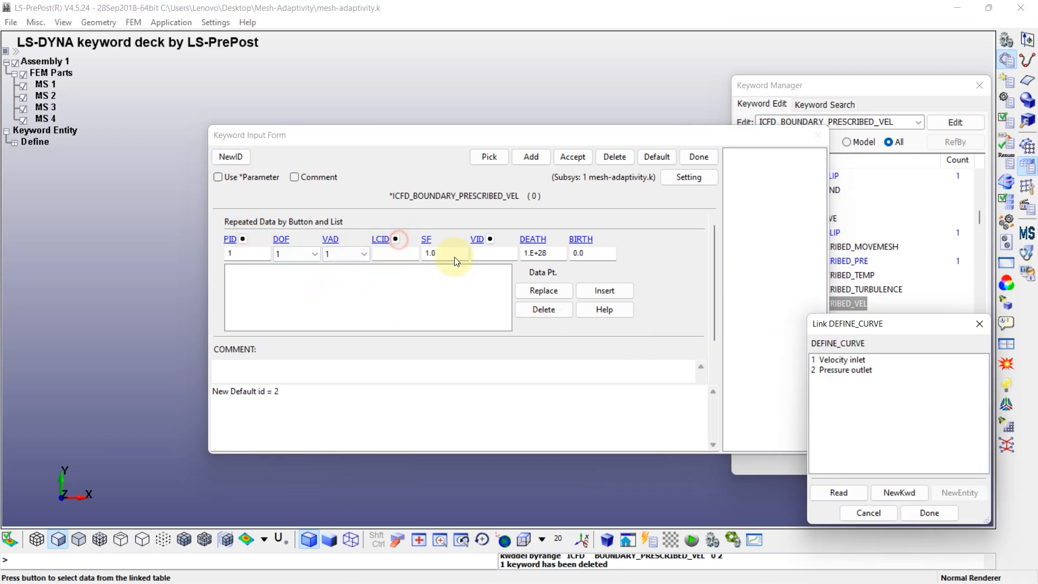
double_click(837, 361)
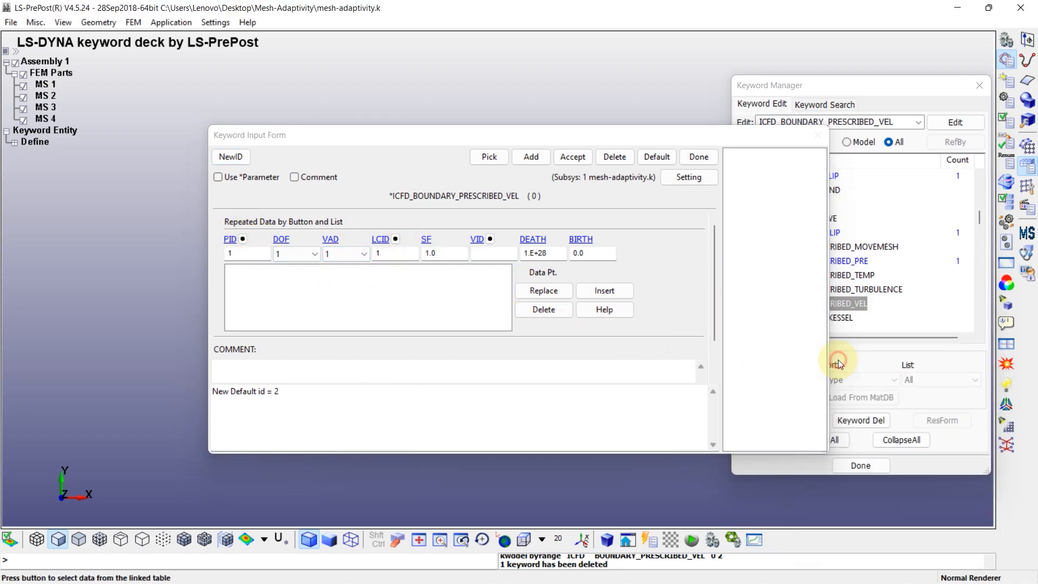
click(604, 290)
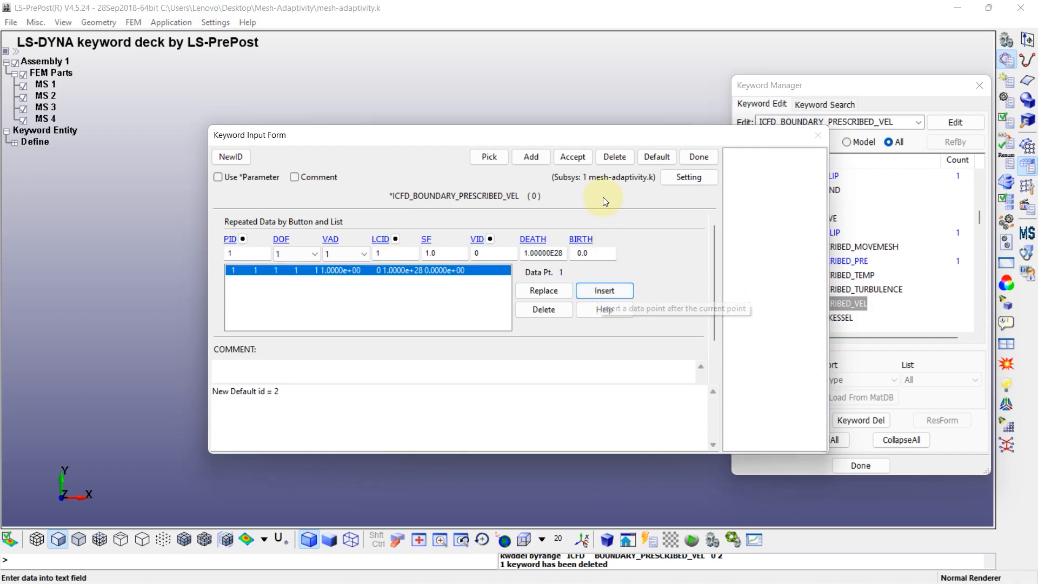
click(572, 156)
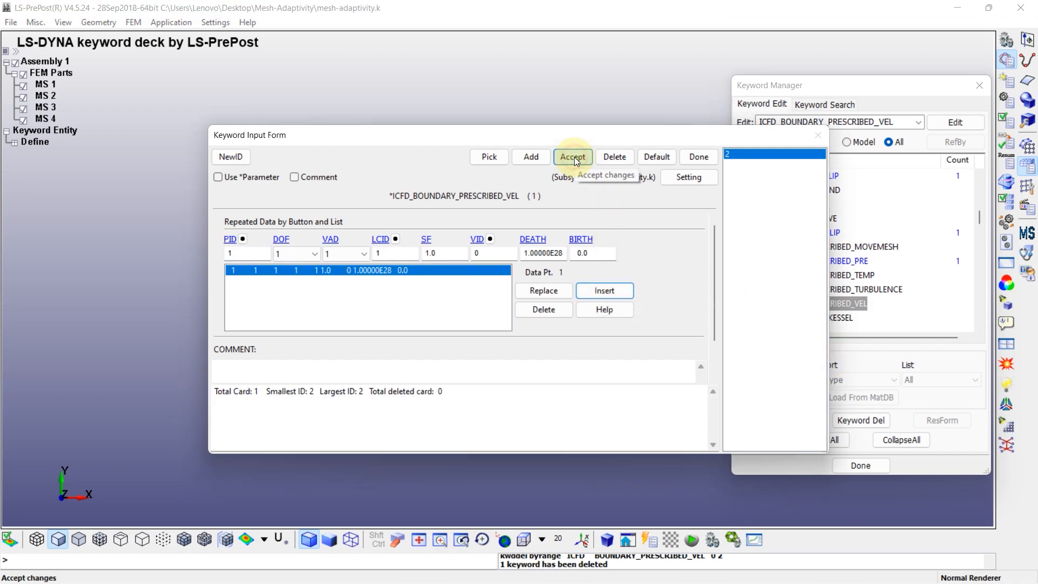
Add a second prescribed velocity card for part 1 using the Pressure outlet curve, insert its data row and accept it
click(530, 157)
click(230, 239)
click(813, 359)
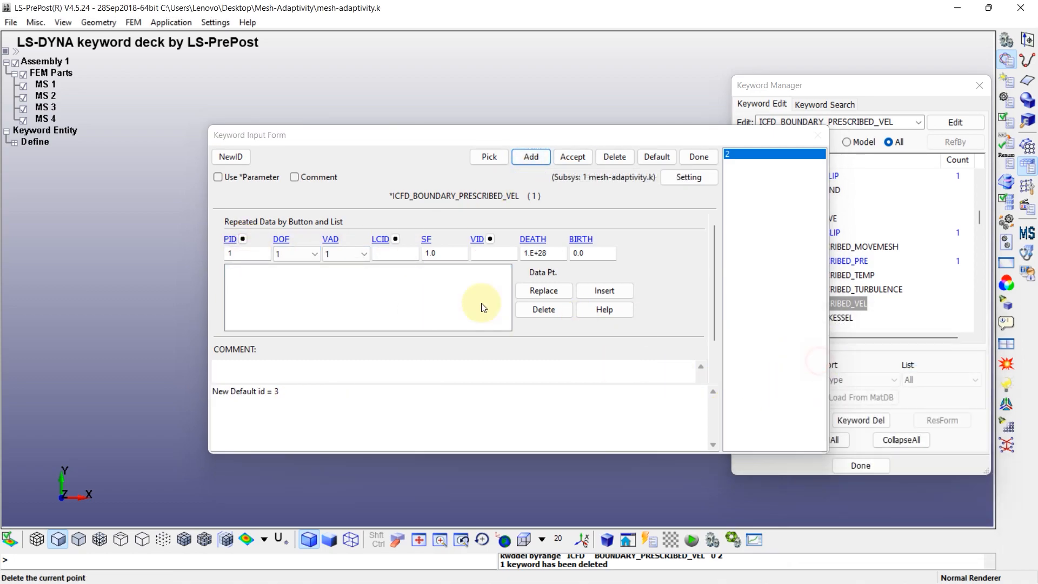
click(380, 239)
click(842, 370)
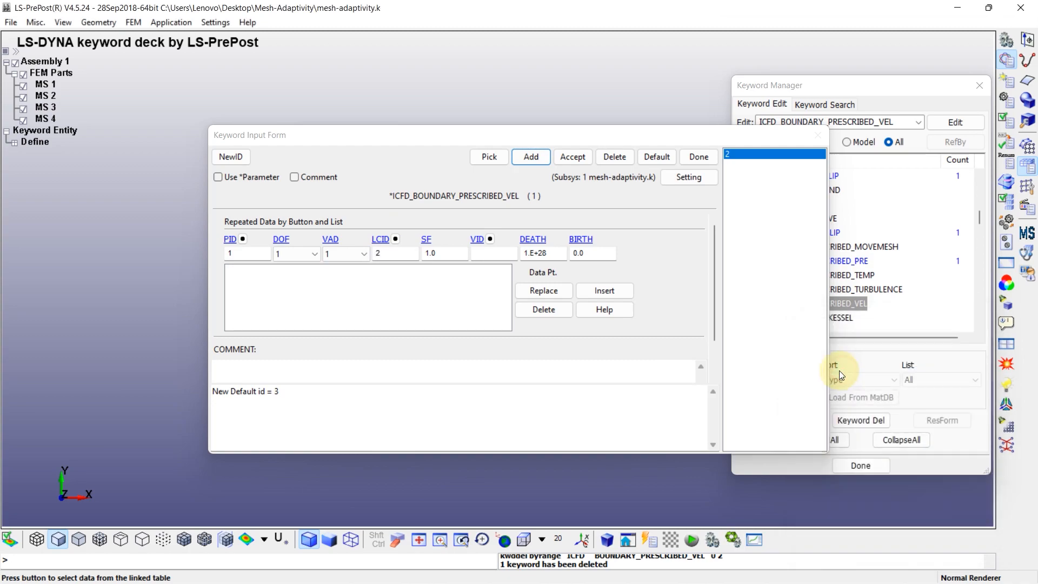
click(607, 291)
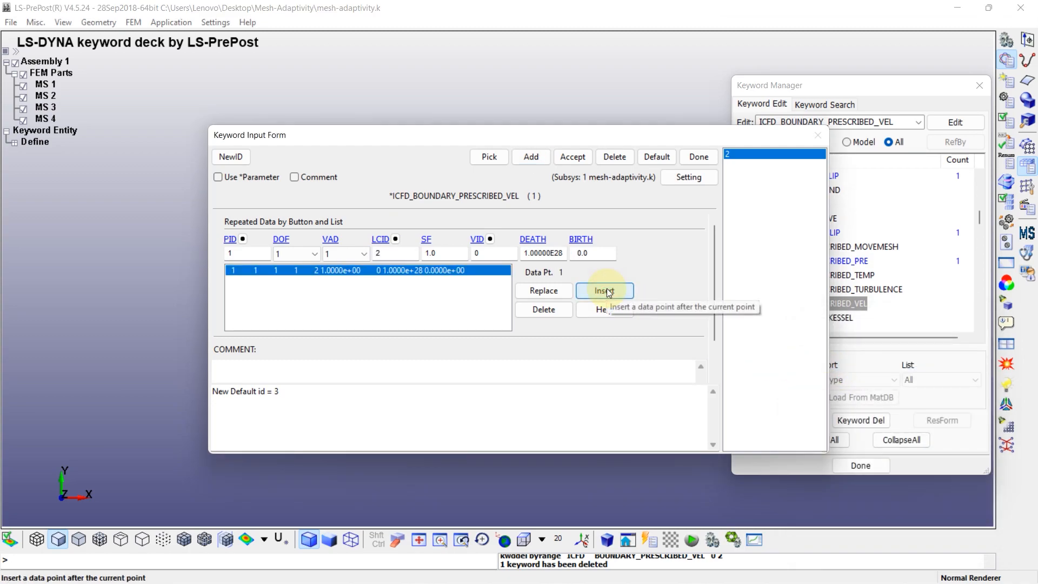
click(571, 158)
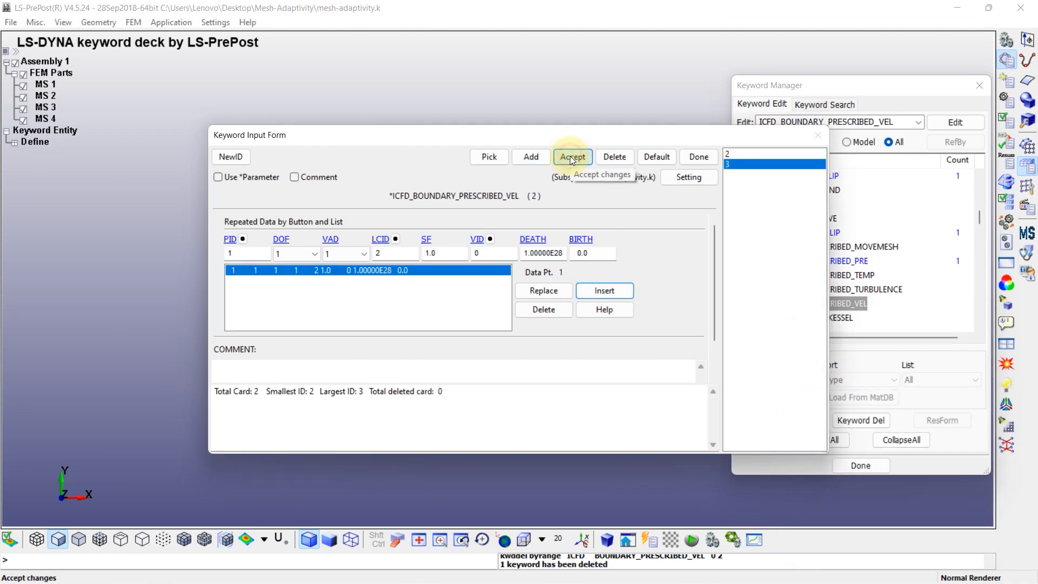
Try to set DOF to 2 on the second prescribed velocity card and accept the card
click(292, 254)
click(290, 277)
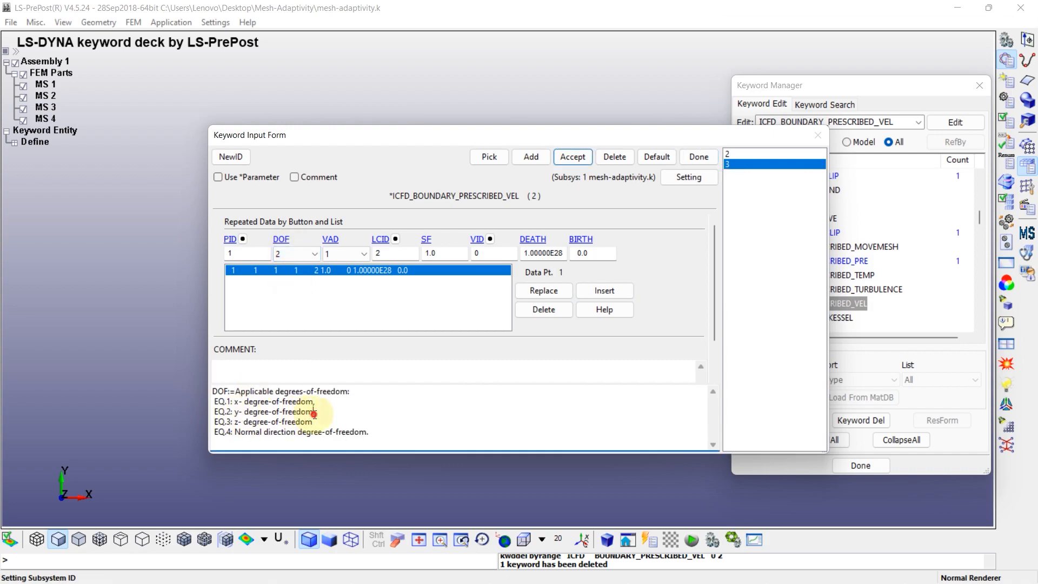
click(572, 157)
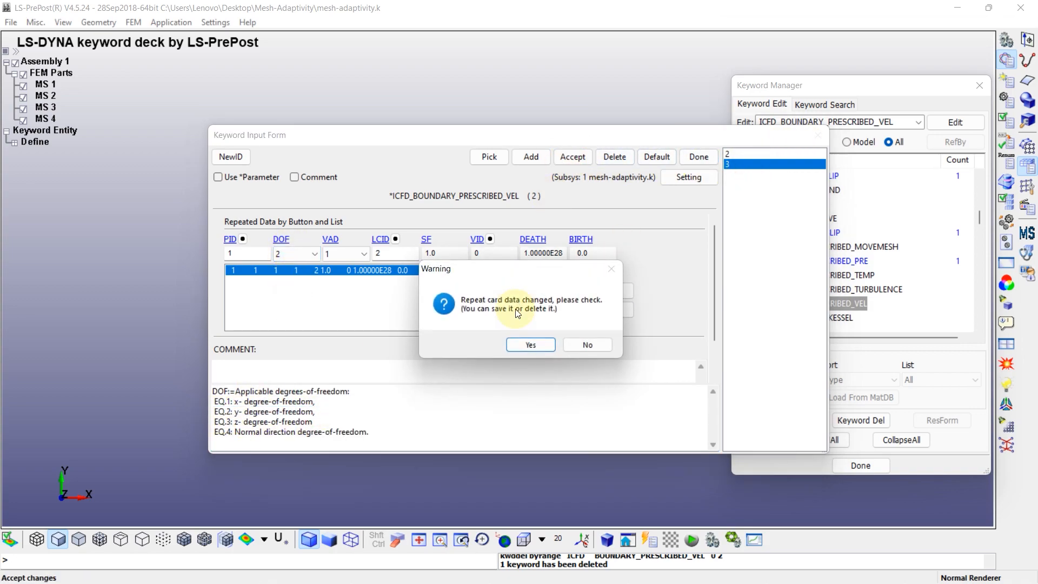
click(531, 346)
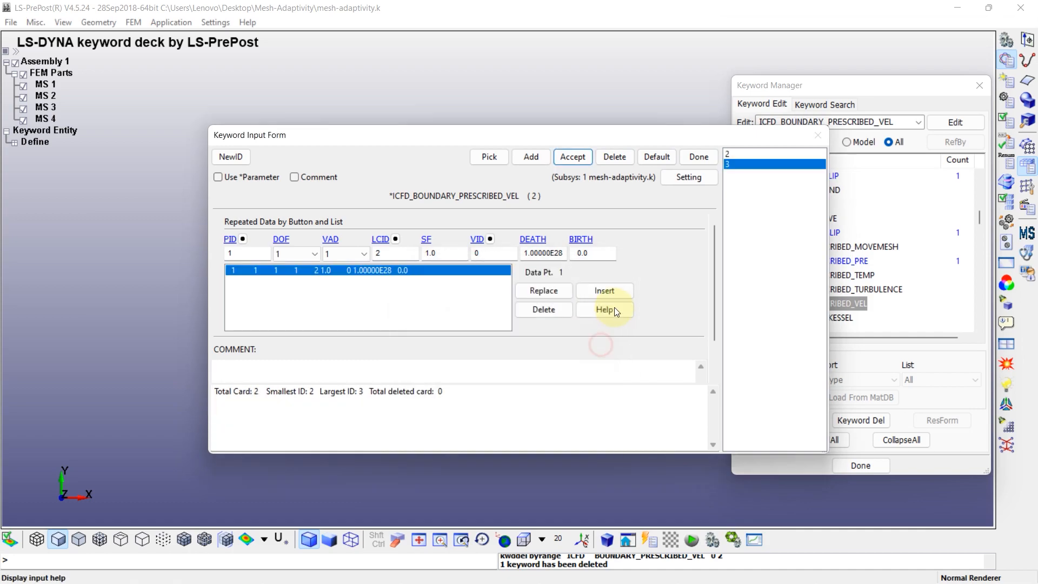
Set DOF to 2 in the second velocity card by replacing its data row, accept the card and close the form
click(300, 252)
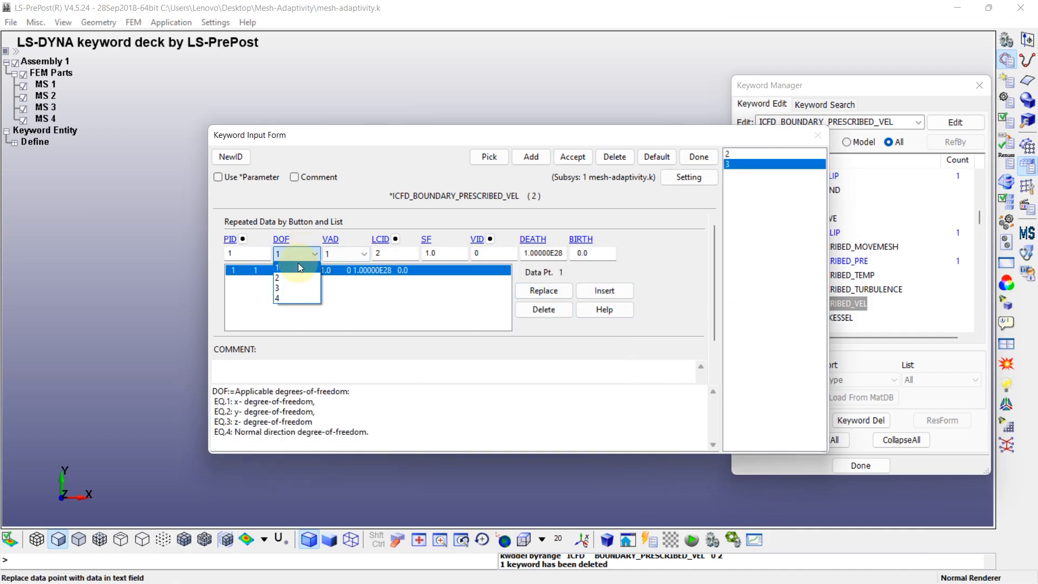
click(291, 276)
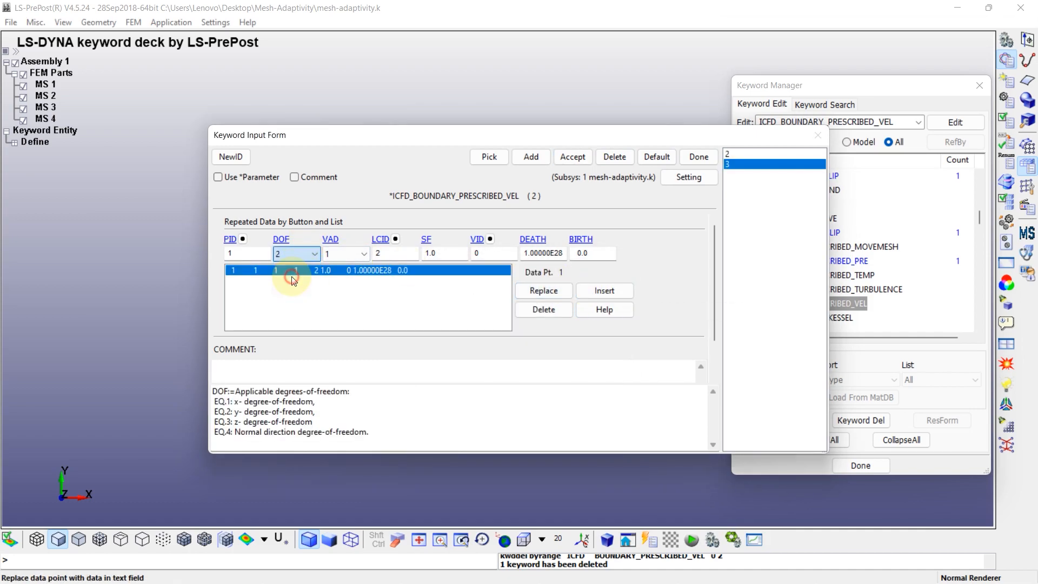
click(541, 290)
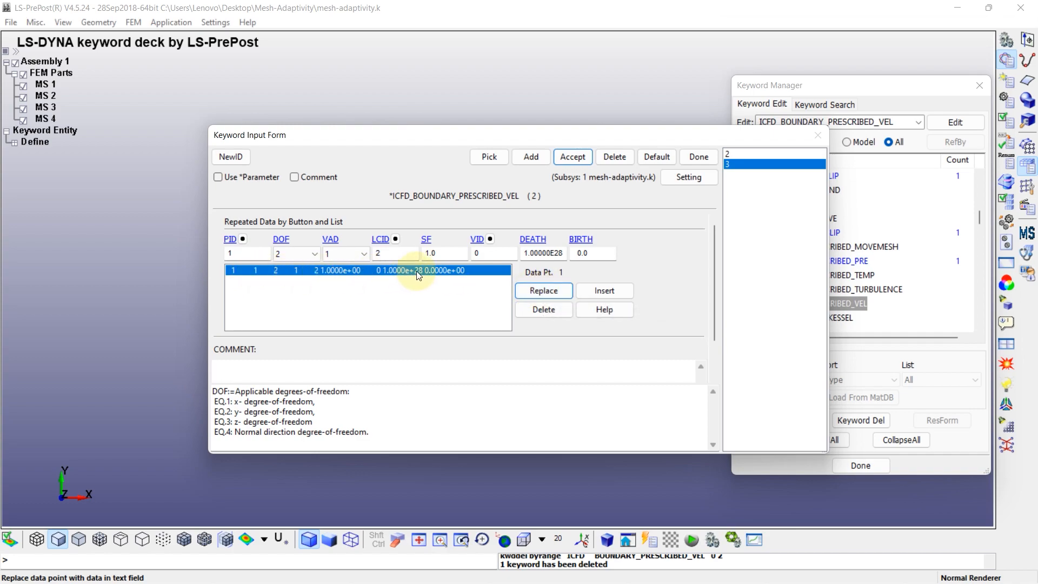
click(577, 156)
click(733, 155)
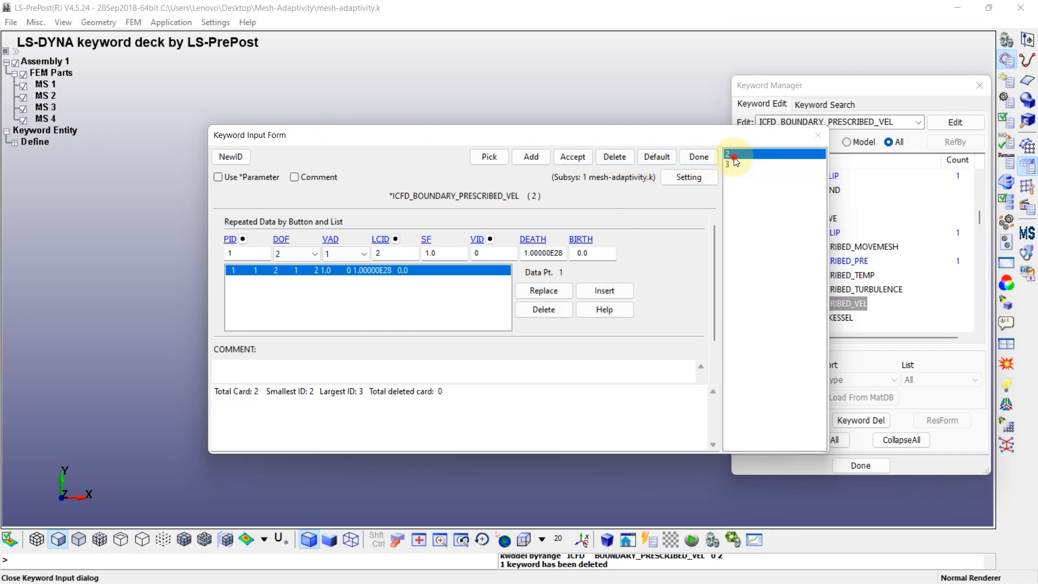
click(703, 157)
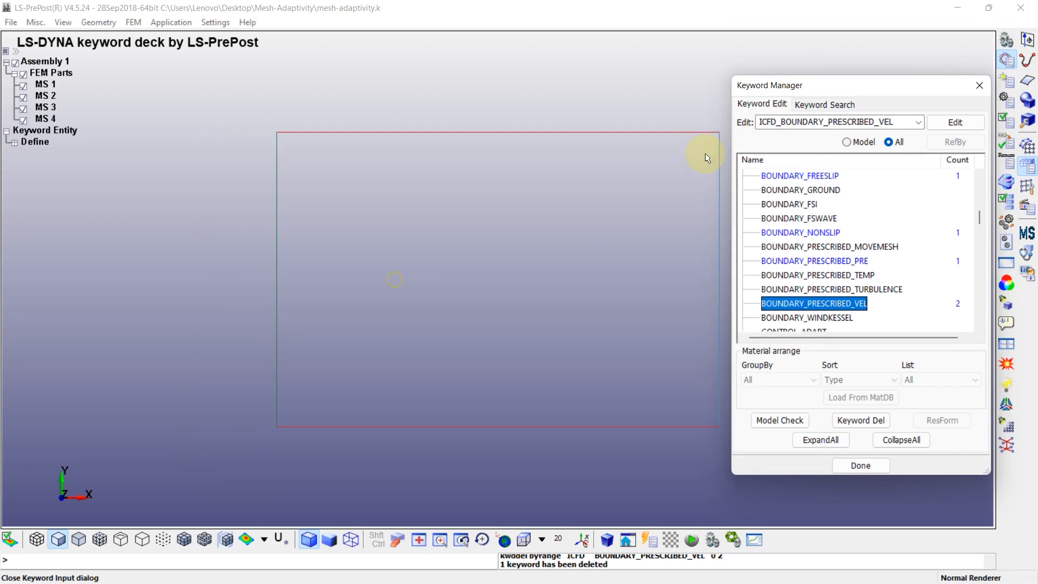
Start an ICFD_CONTROL_ADAPT card with MINH 0.02, MAXH 0.2 and ERR 2
scroll(800, 239, down, 2)
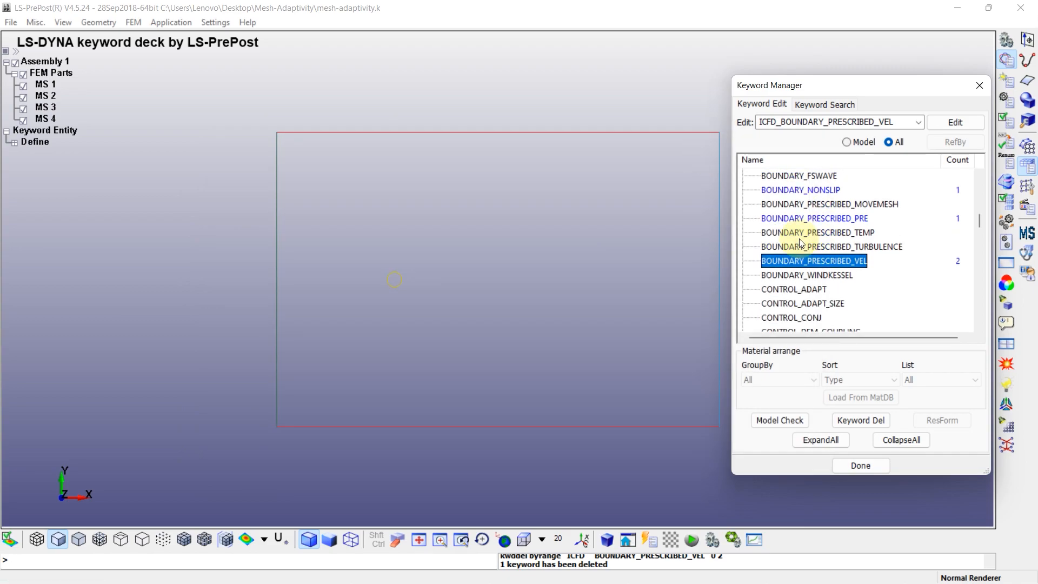
click(807, 249)
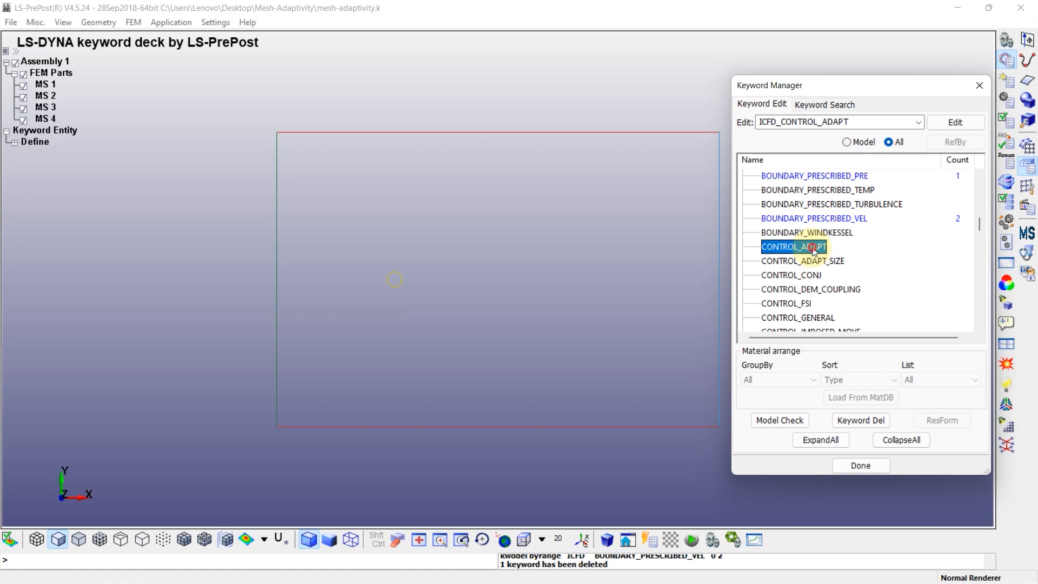
double_click(813, 252)
click(245, 237)
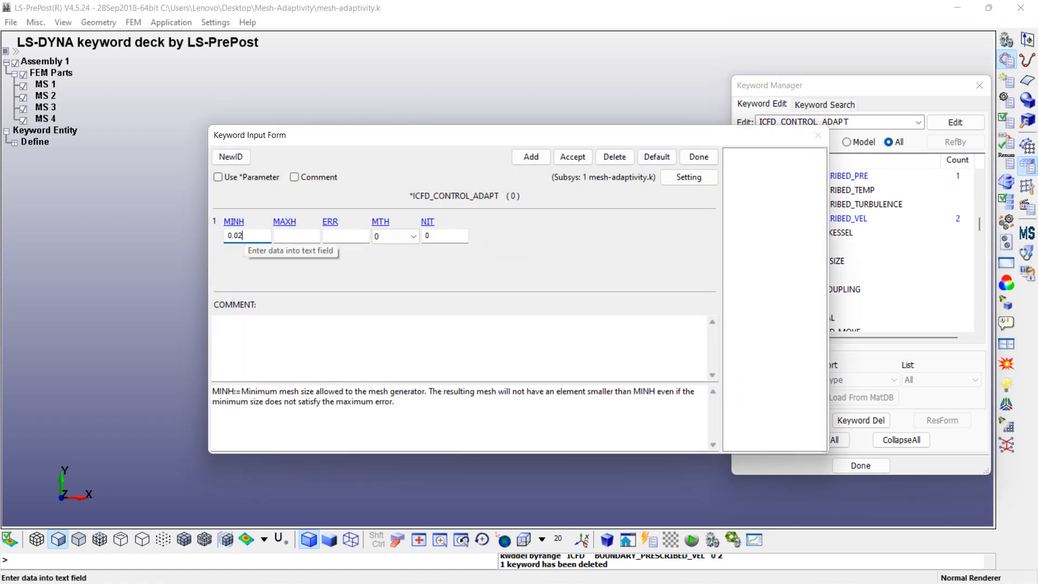
click(295, 236)
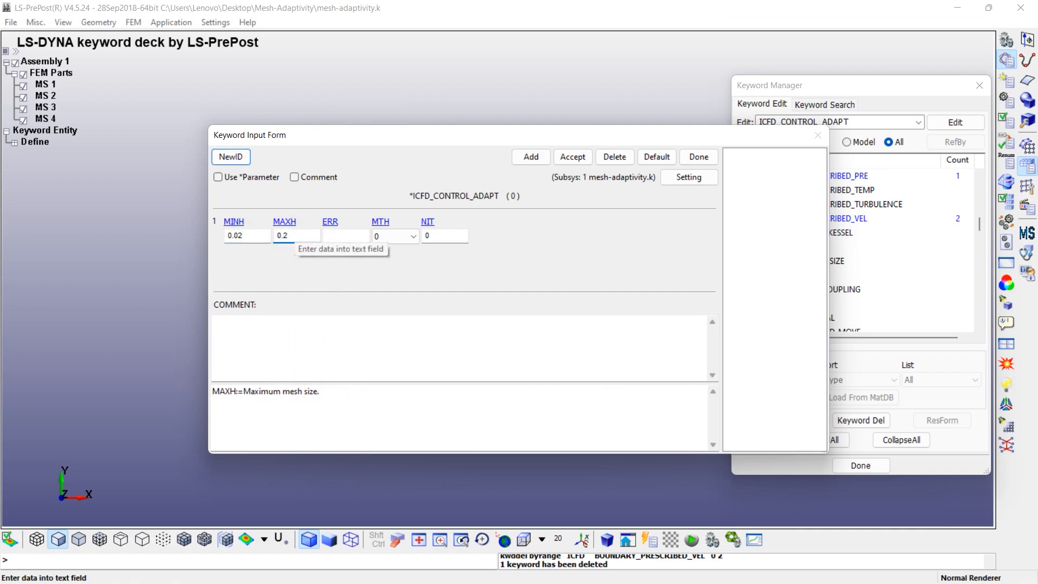
drag(320, 392, 243, 392)
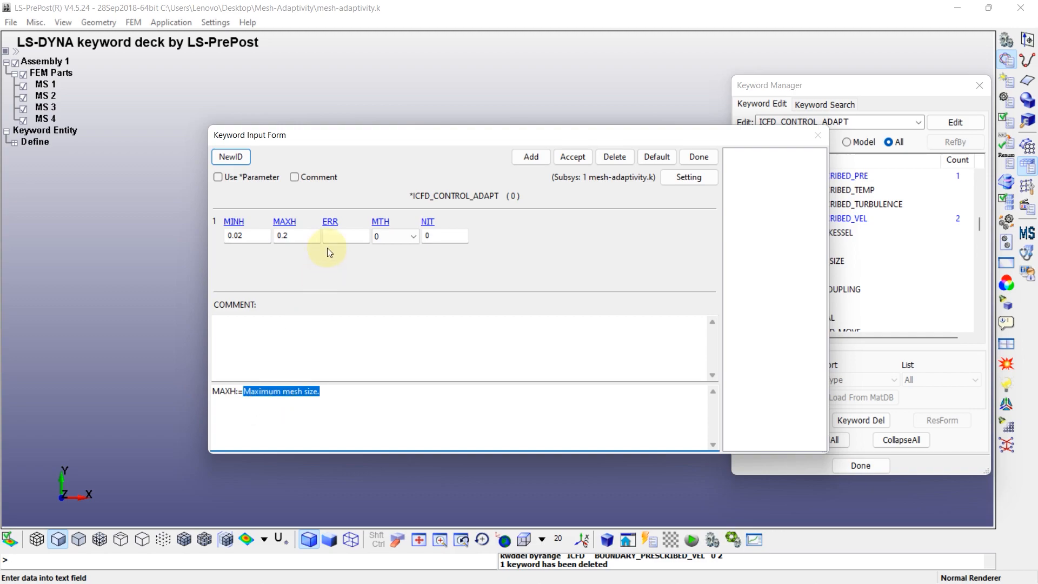
click(330, 237)
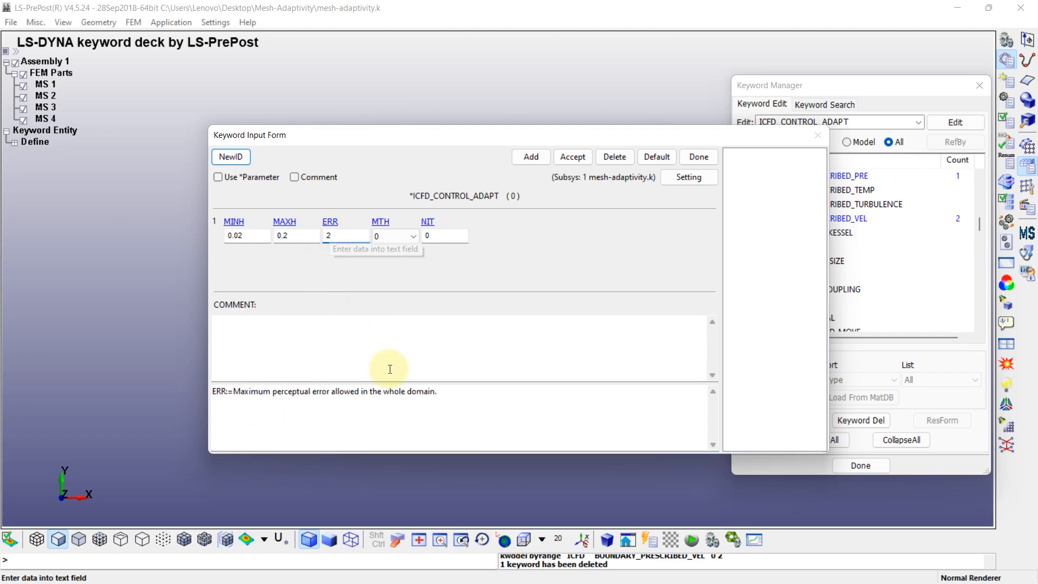
drag(436, 392, 220, 397)
click(250, 405)
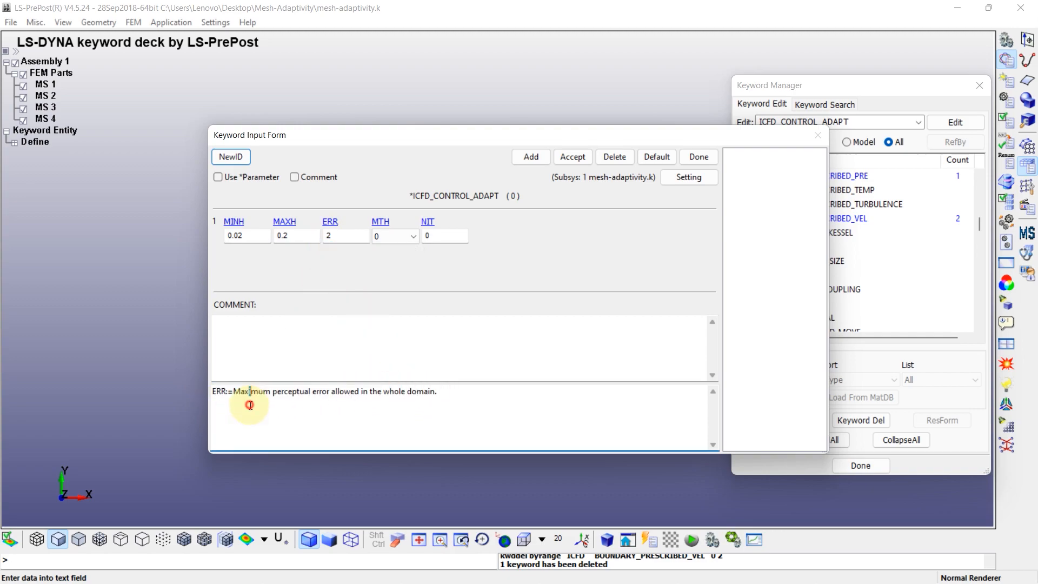
Set NIT to 10 in the mesh adaptivity card, accept it and close the form
click(381, 236)
click(387, 236)
click(440, 233)
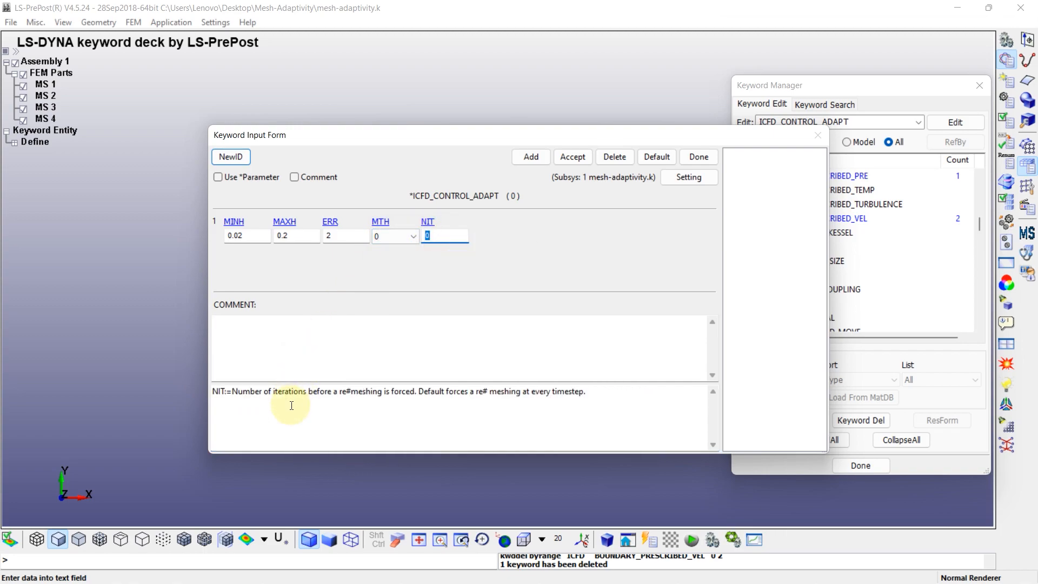
text(10)
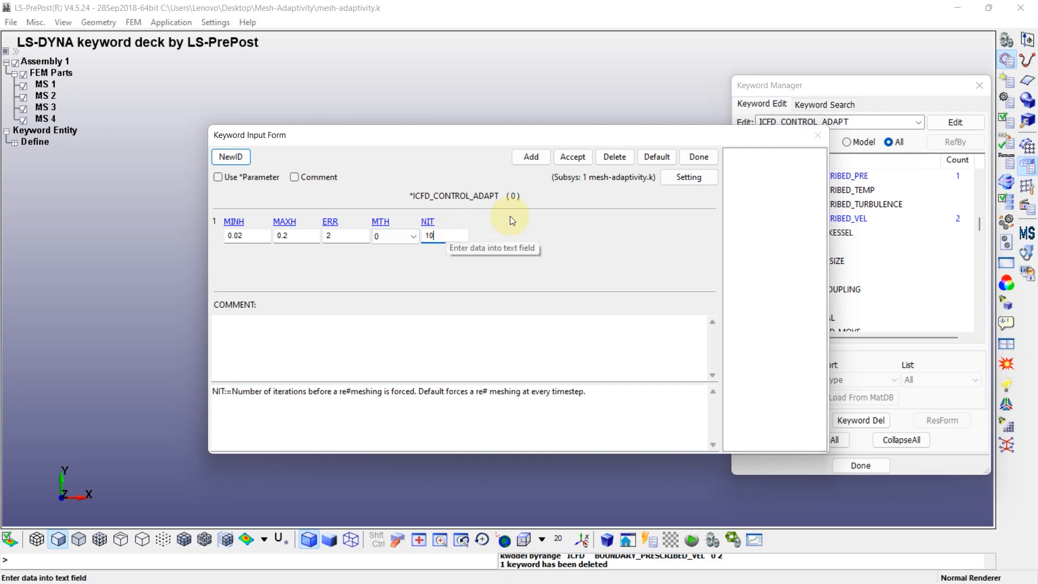
click(572, 157)
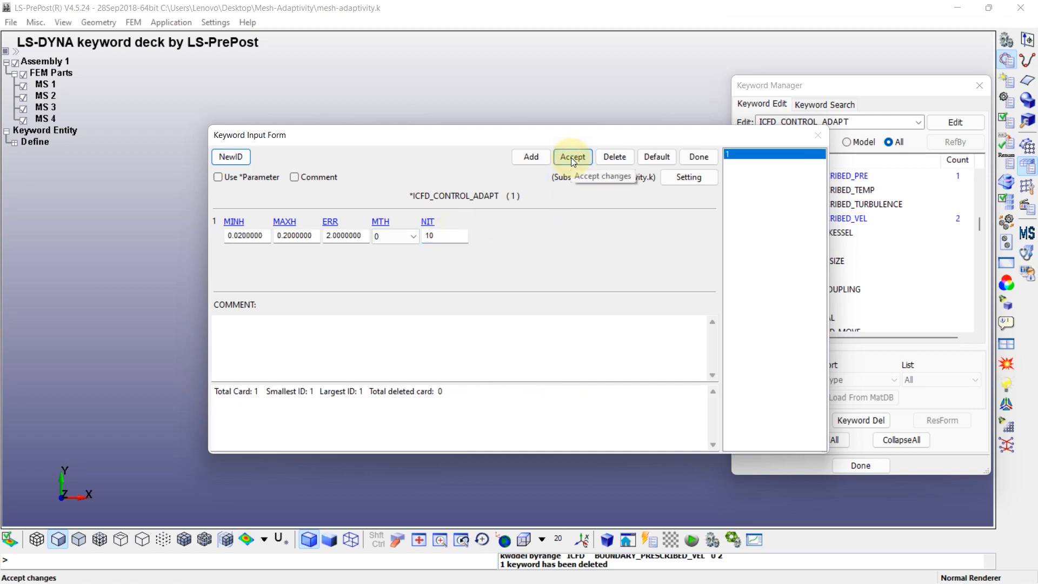
click(703, 157)
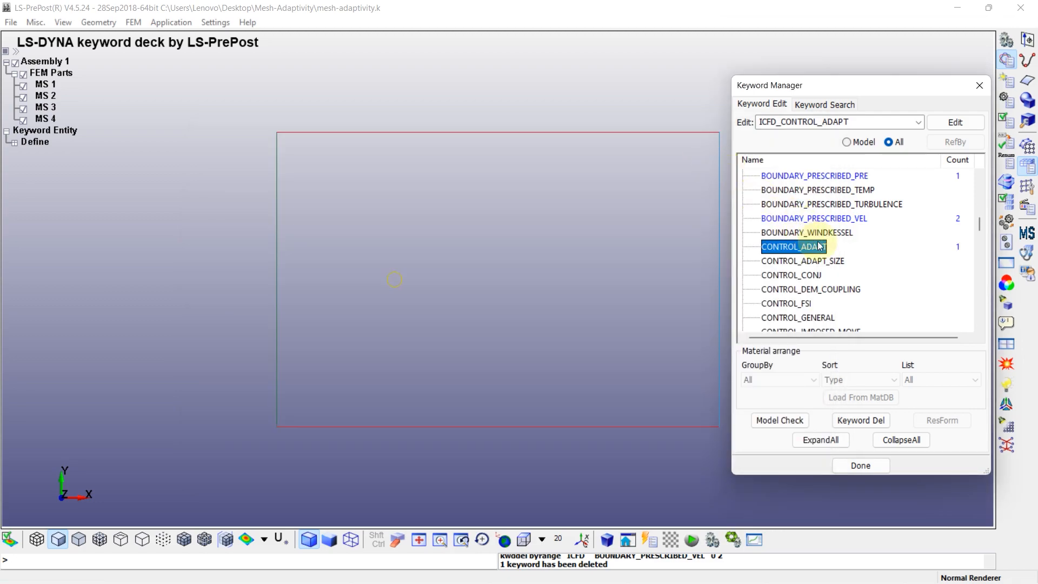
Create an ICFD_CONTROL_TIME card with total simulation time TTM 40, accept it and close the form
scroll(818, 245, down, 4)
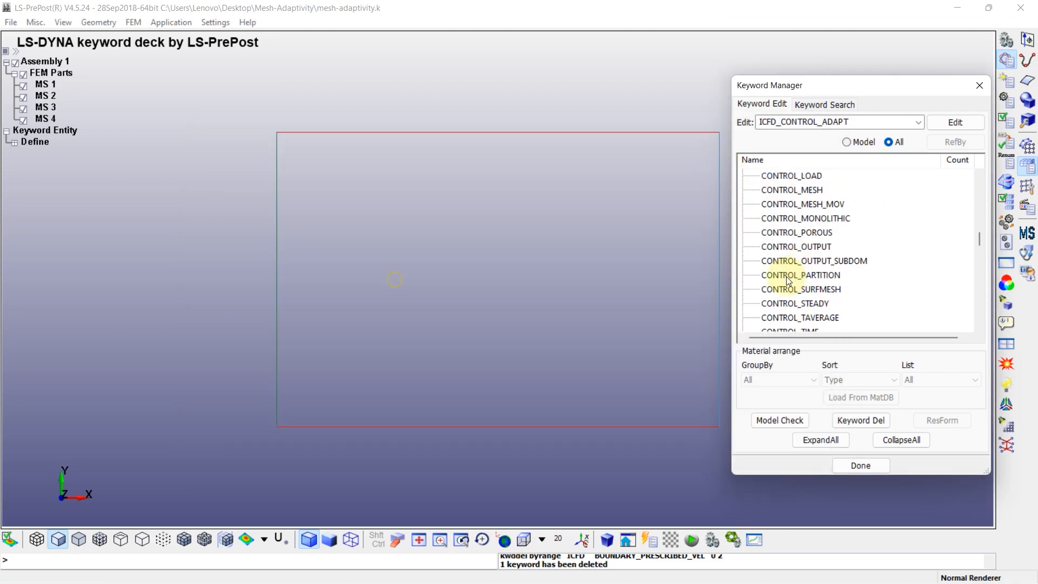
scroll(788, 279, down, 2)
double_click(800, 247)
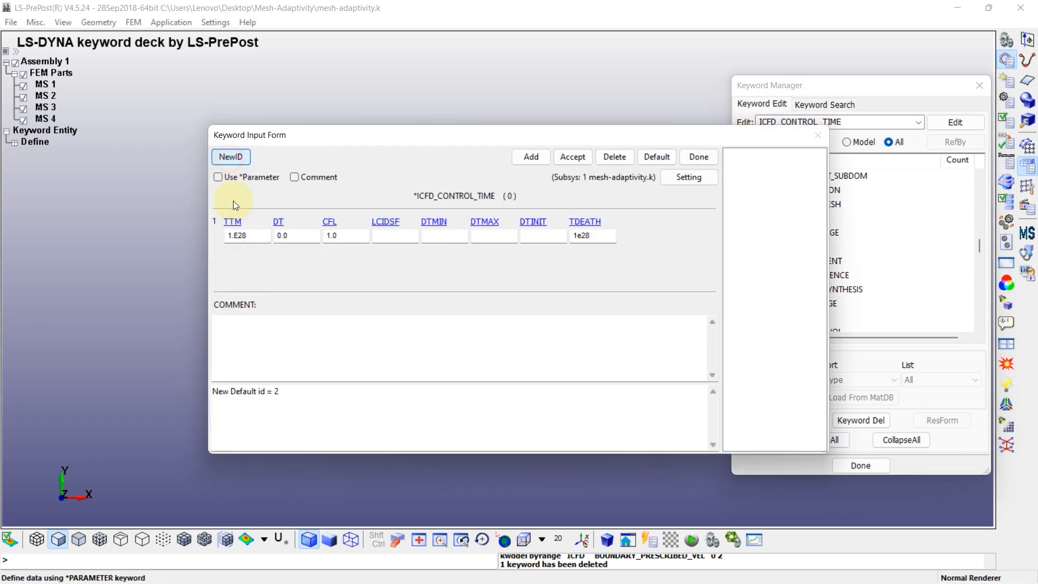
click(237, 236)
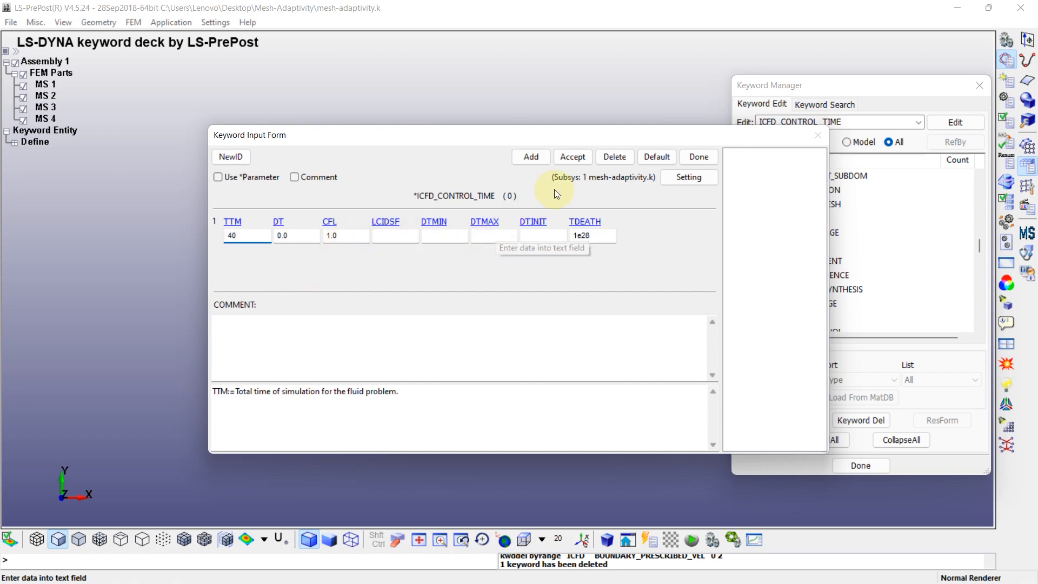
click(570, 157)
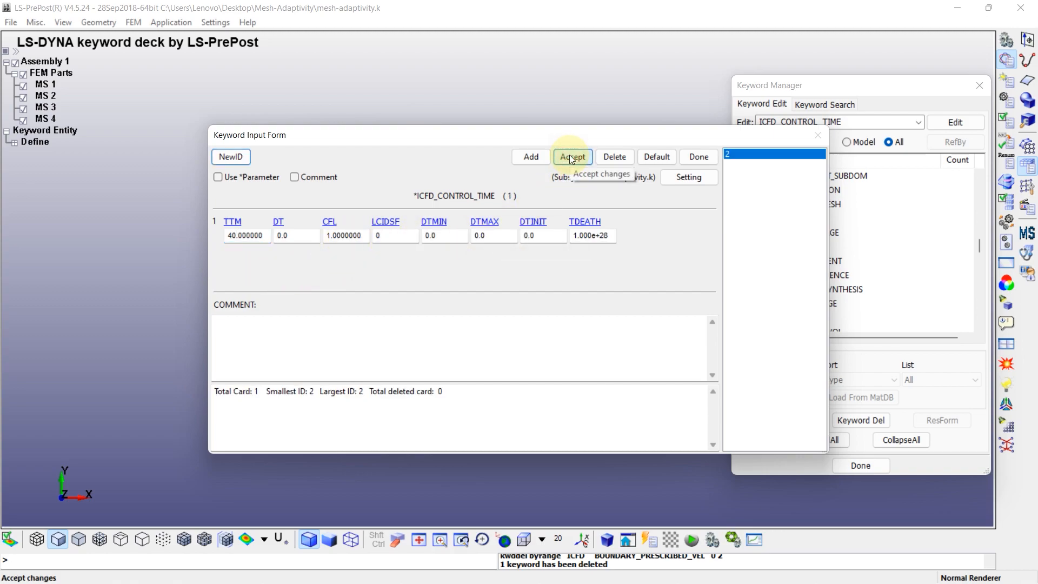
click(697, 156)
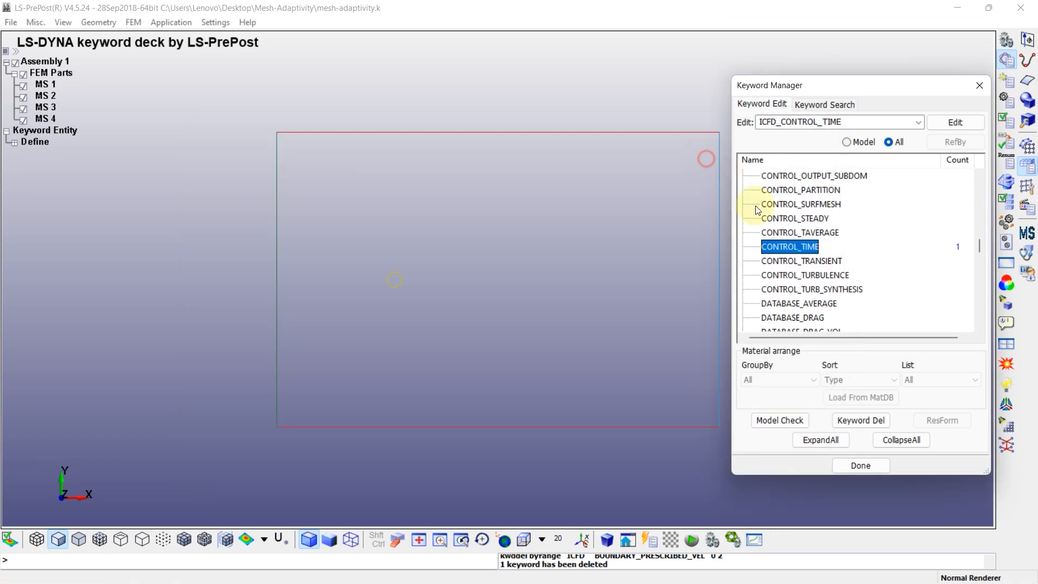
Start an ICFD_DATABASE_DRAG card with a new ID and link its PID to part 4
click(786, 261)
scroll(787, 261, down, 1)
double_click(782, 277)
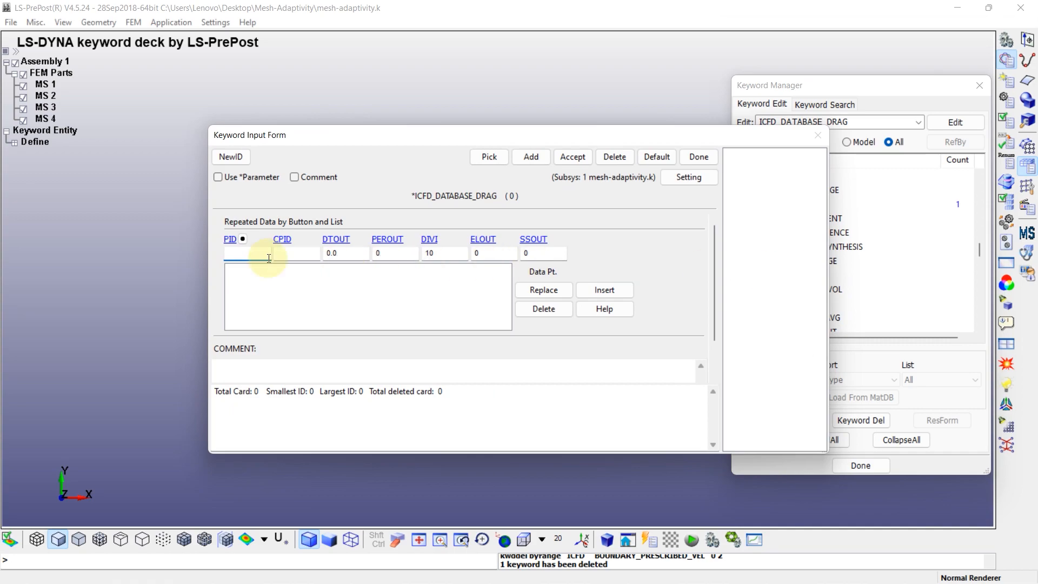
click(231, 157)
click(230, 239)
double_click(813, 389)
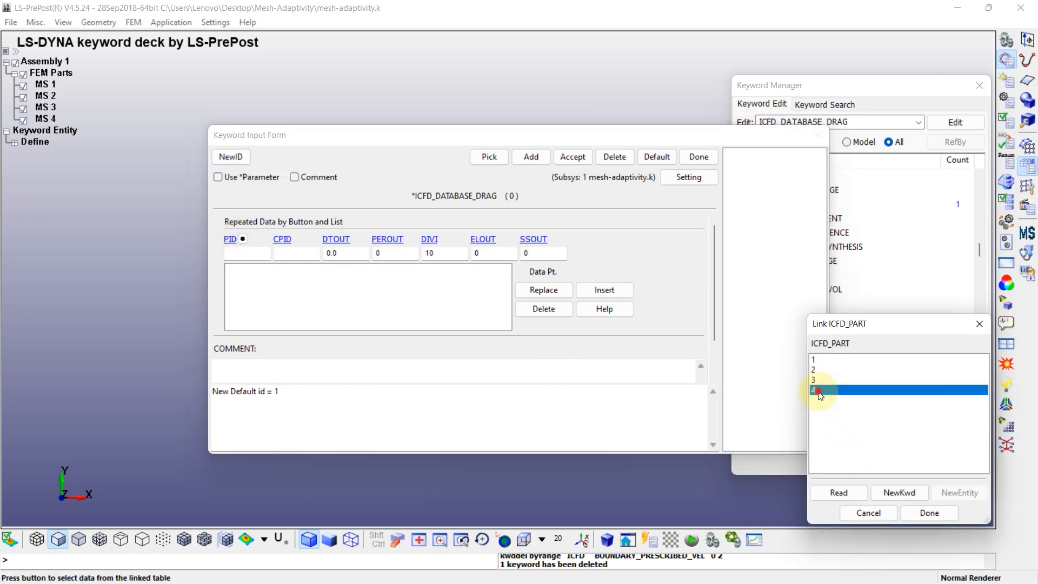
Check the DIVI description, insert the drag card's data row for part 4, accept the card and close the form
click(432, 254)
drag(233, 391, 650, 393)
click(649, 393)
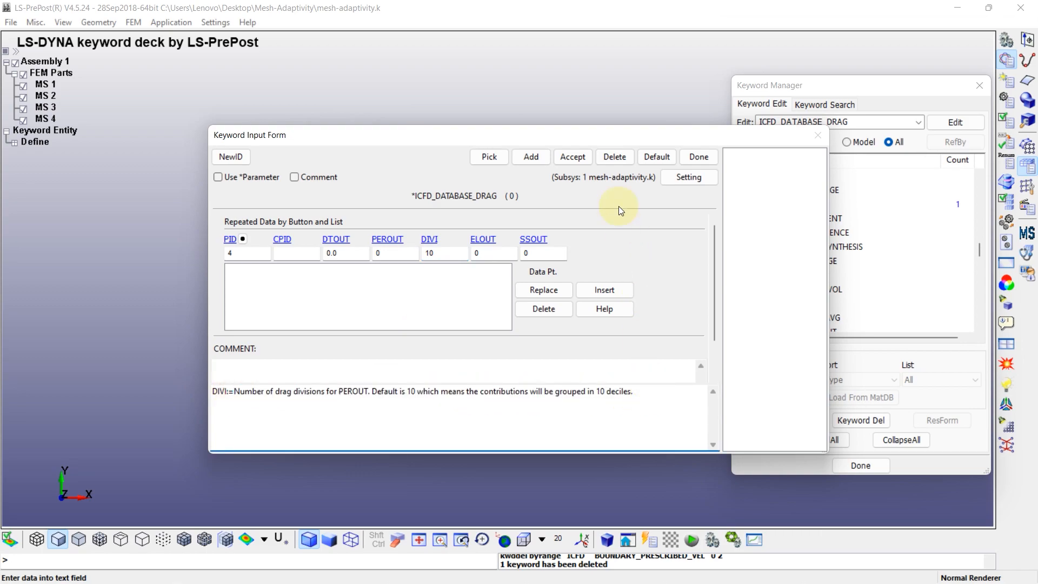
click(590, 291)
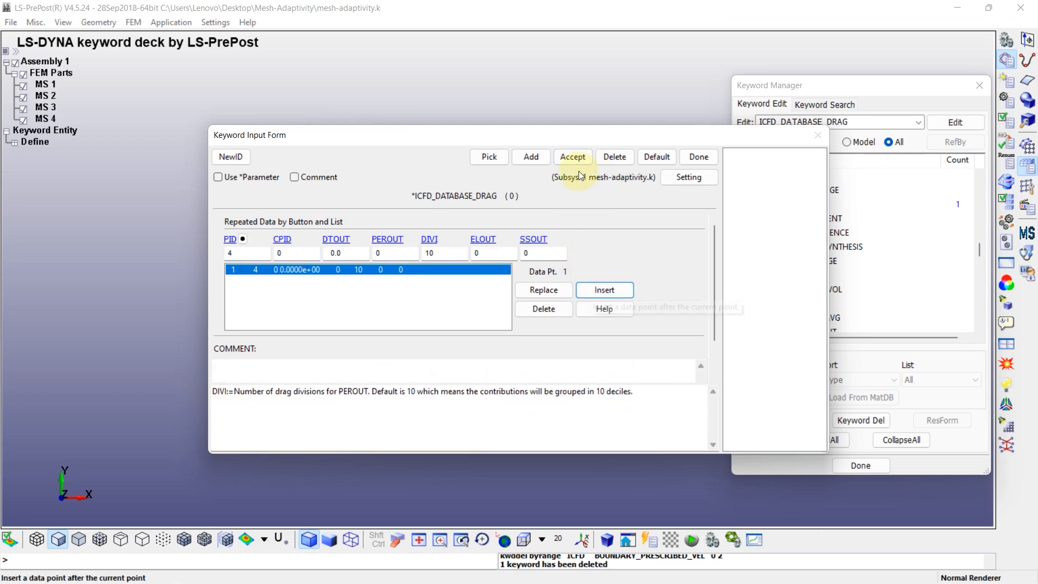
click(571, 157)
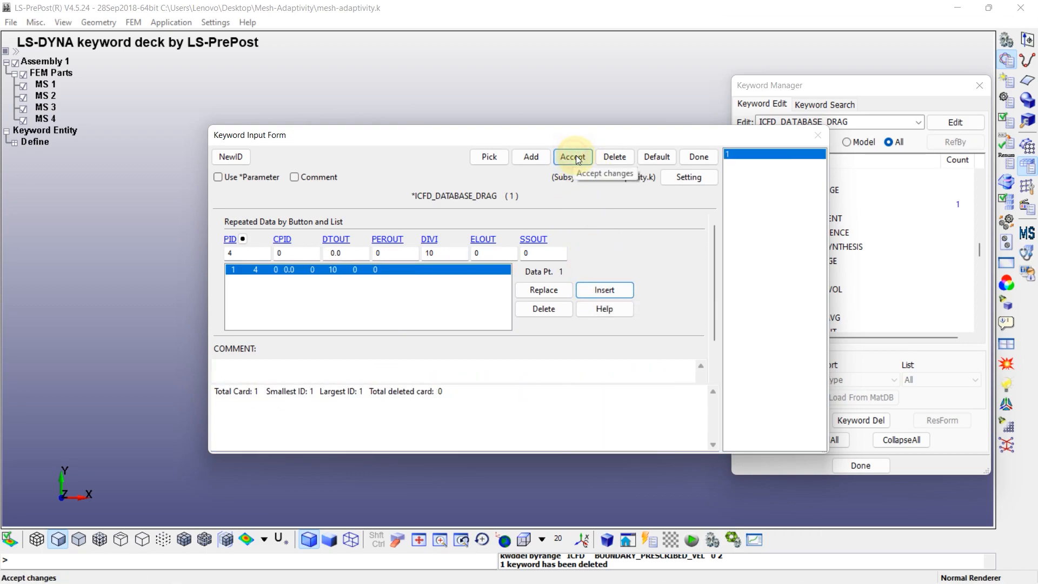
click(690, 156)
Start an ICFD_PART_VOL card with PID 10, section 1 and material 1
click(811, 281)
click(811, 286)
scroll(810, 286, down, 10)
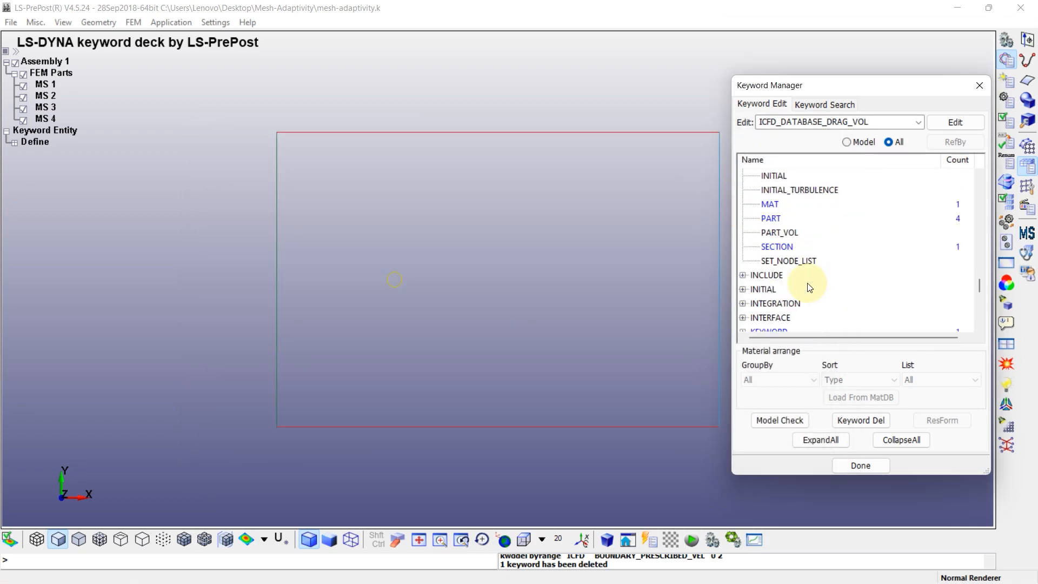
double_click(779, 232)
click(228, 157)
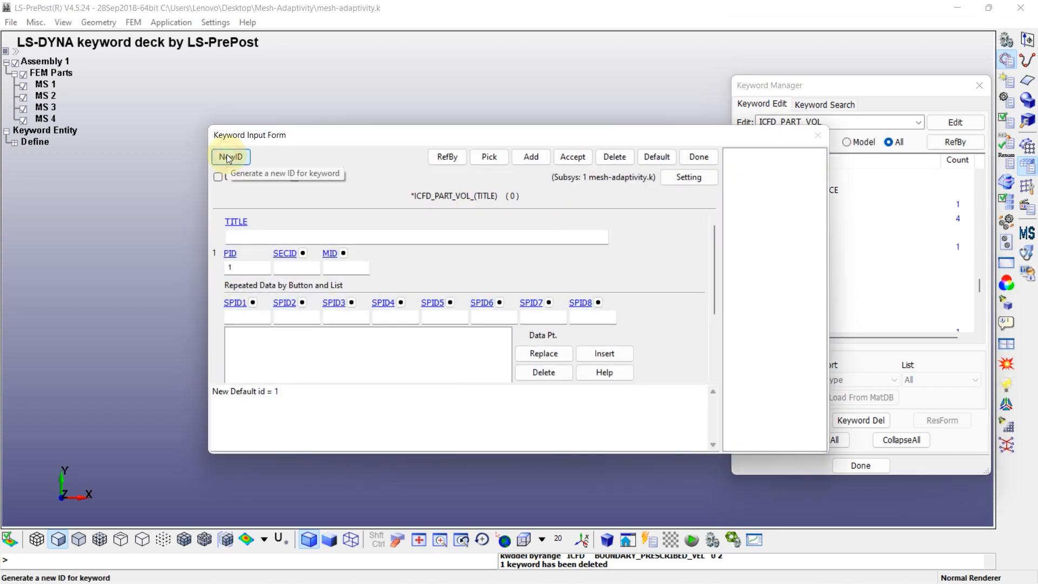
click(248, 267)
text(0)
click(303, 253)
double_click(816, 359)
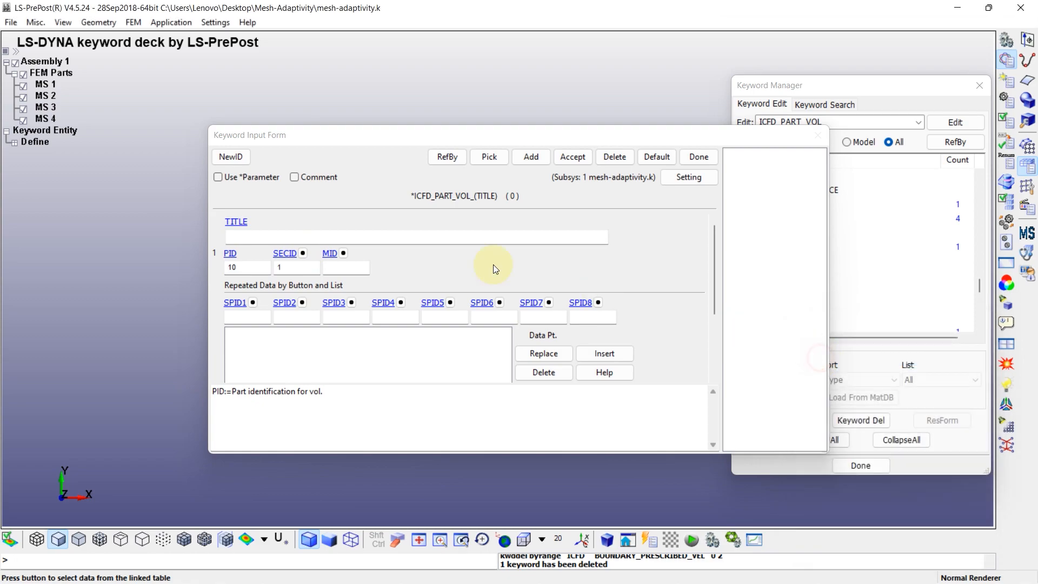
click(343, 253)
double_click(822, 360)
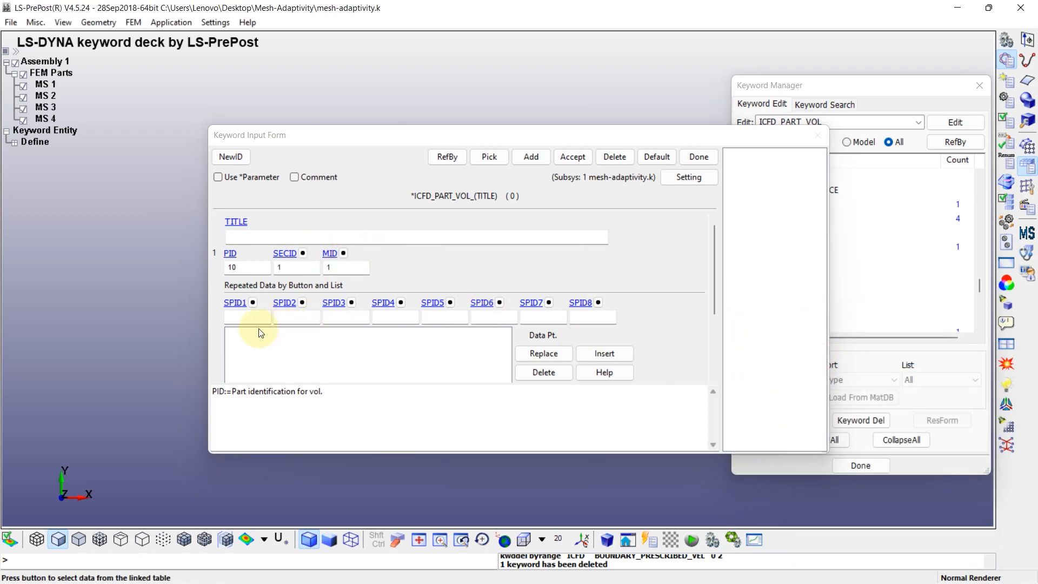
Assign parts 1, 2, 3 and 4 to SPID1 through SPID4, insert the data row, accept the volume part card and close the form
click(250, 302)
double_click(819, 359)
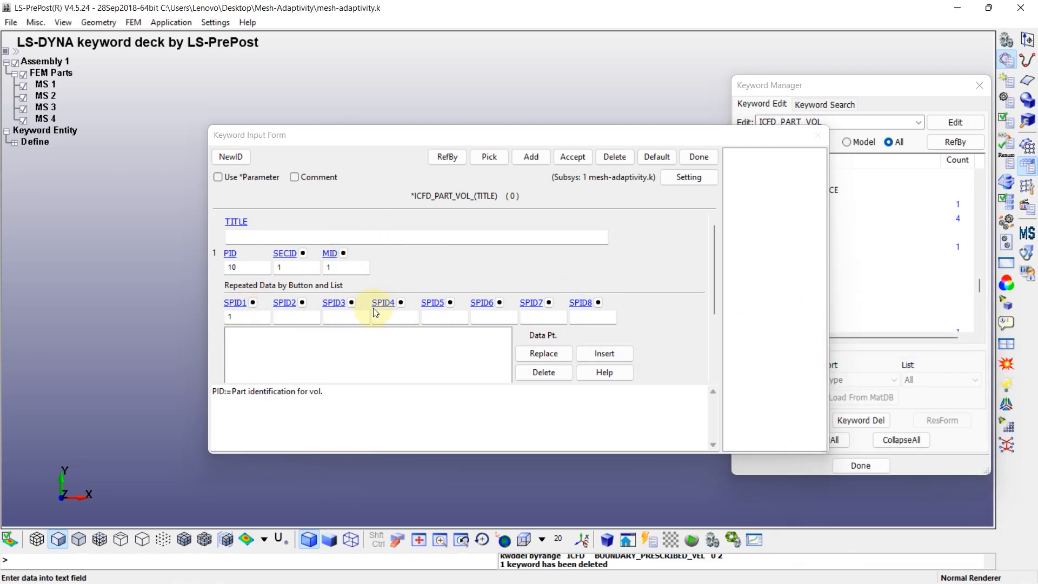
click(302, 302)
double_click(816, 370)
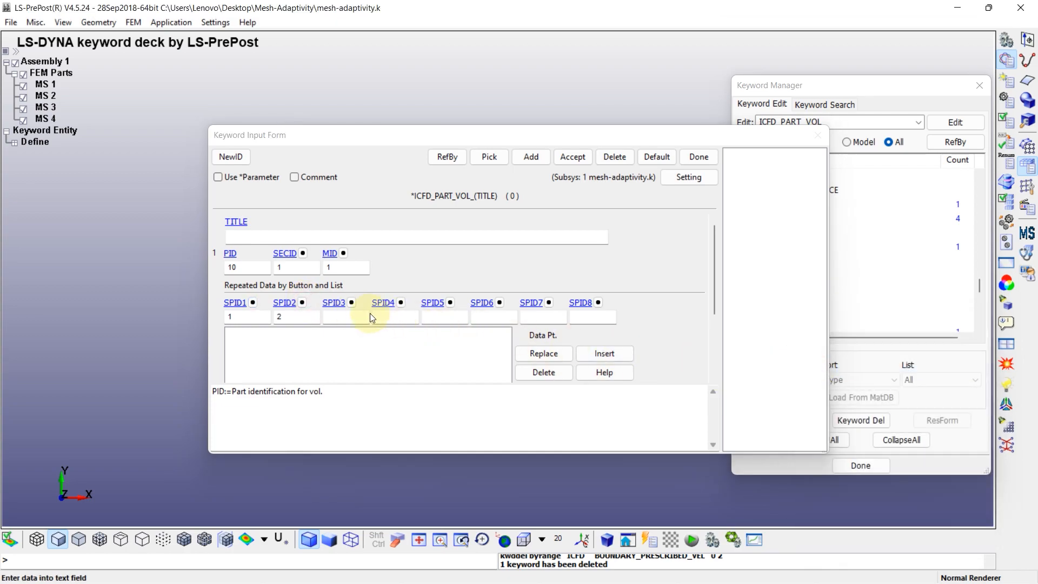
click(351, 302)
double_click(817, 379)
click(401, 302)
double_click(817, 389)
click(599, 359)
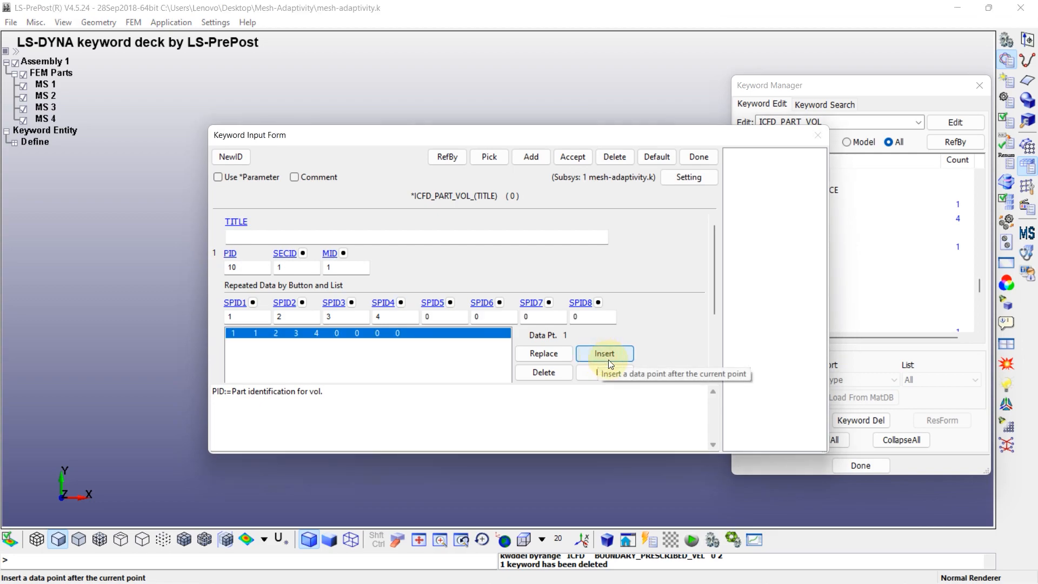
click(567, 156)
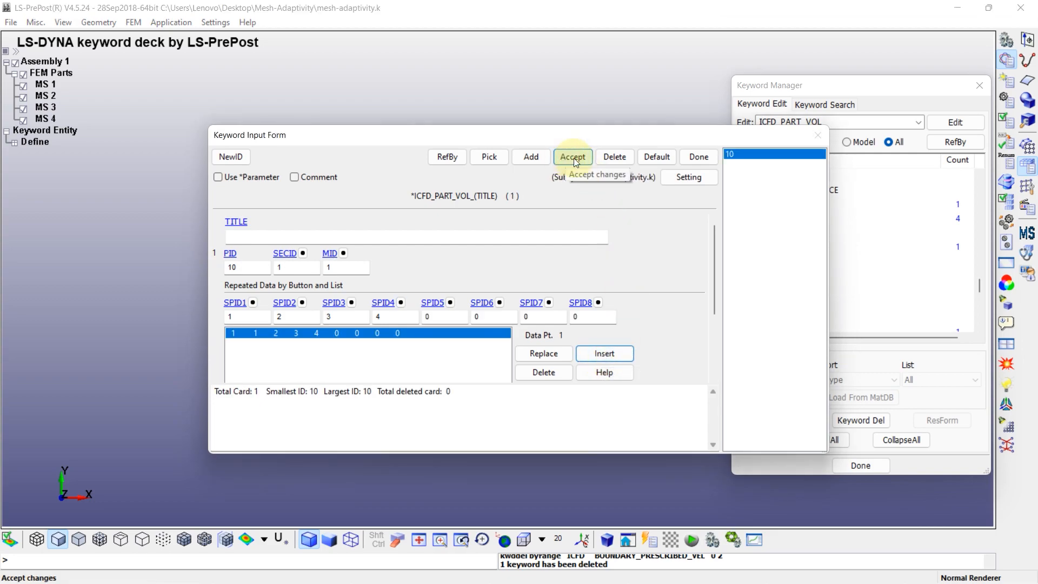
click(698, 157)
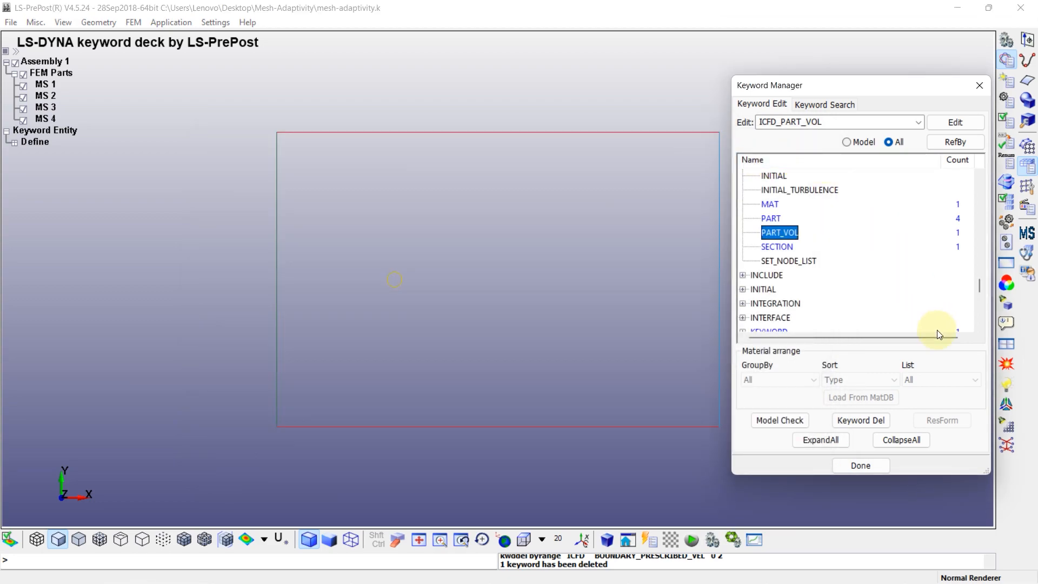
Start a MESH_VOLUME card and generate a new VOLID for it
click(901, 439)
drag(981, 301, 972, 258)
click(743, 275)
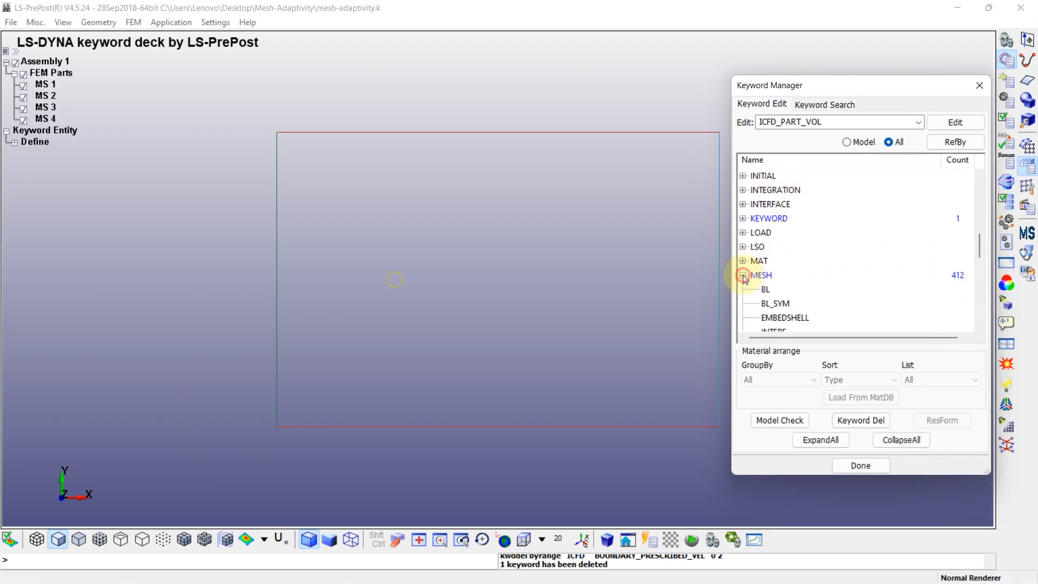
click(780, 273)
scroll(780, 272, down, 4)
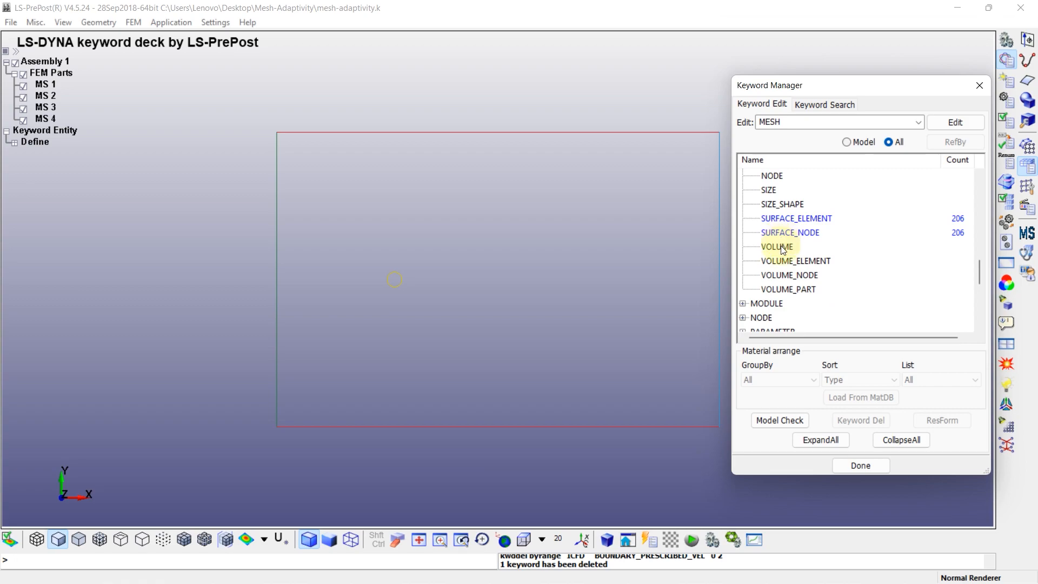
click(780, 247)
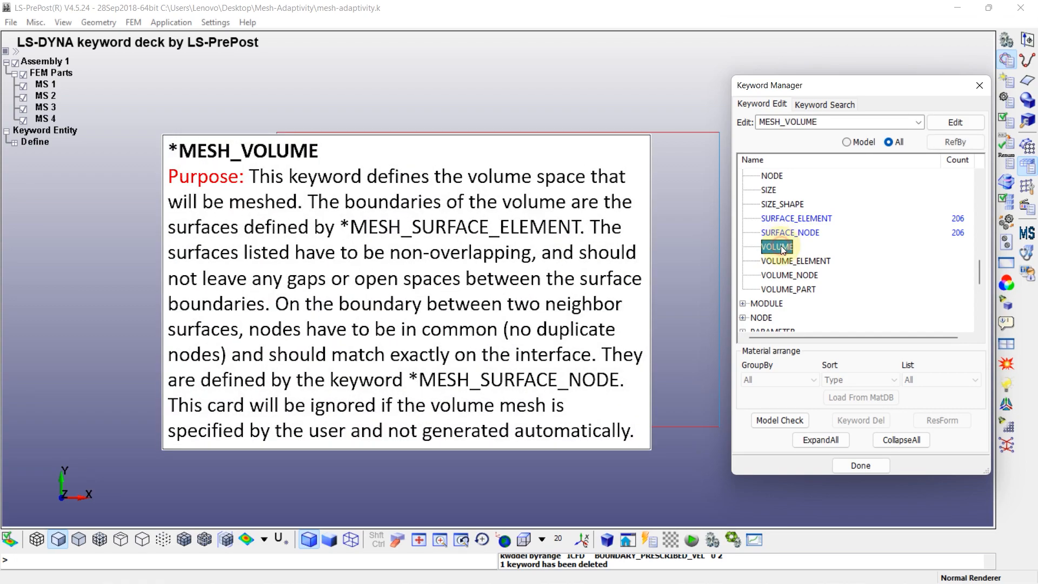
double_click(780, 247)
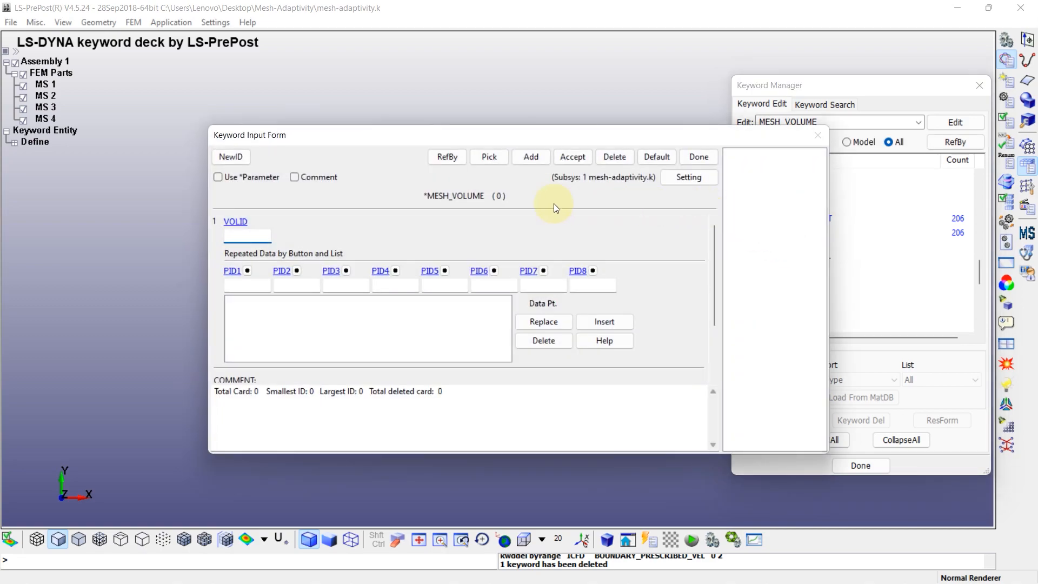
click(232, 157)
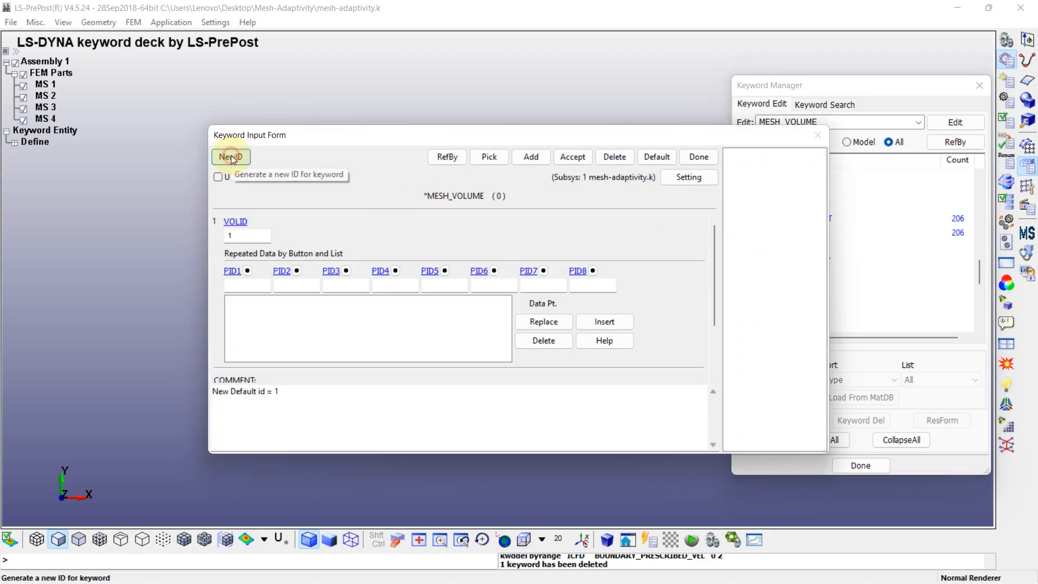
Assign parts 1, 2, 3 and 4 to PID1 through PID4, insert the data row, accept the mesh volume card and close the form
click(246, 271)
double_click(821, 358)
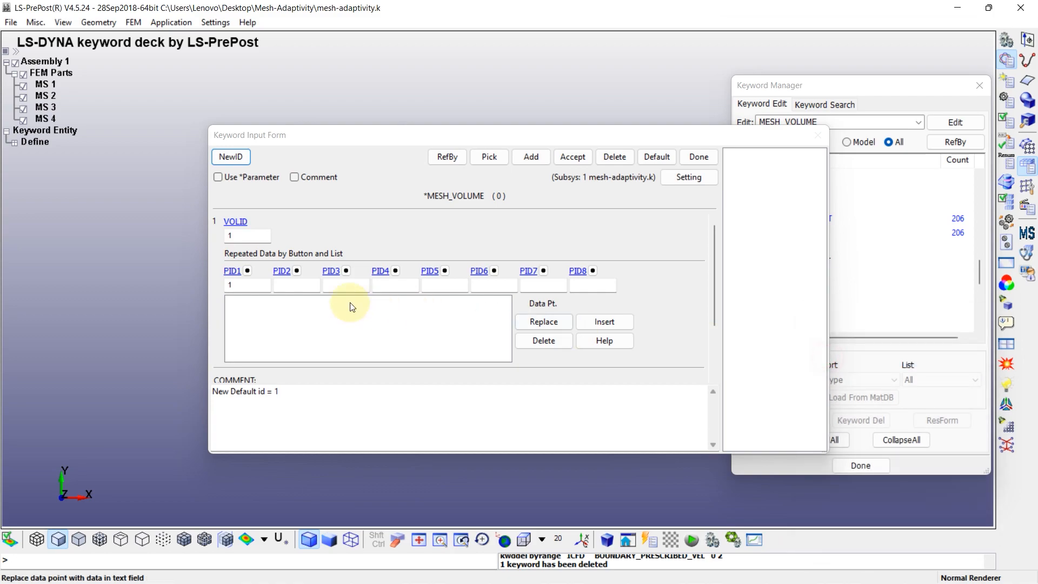
click(297, 271)
double_click(814, 369)
click(346, 271)
double_click(812, 380)
click(395, 271)
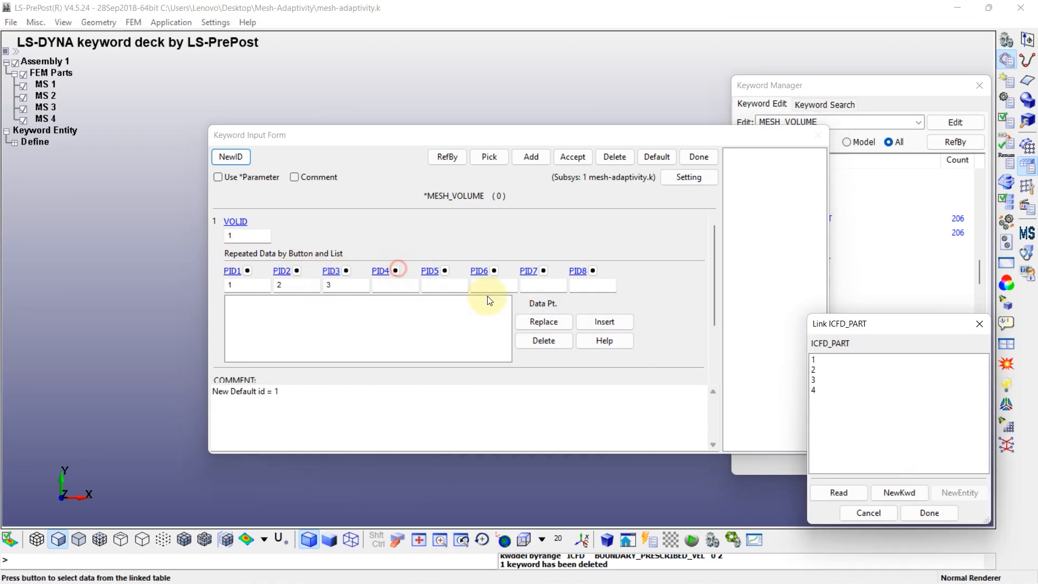
double_click(813, 390)
click(611, 323)
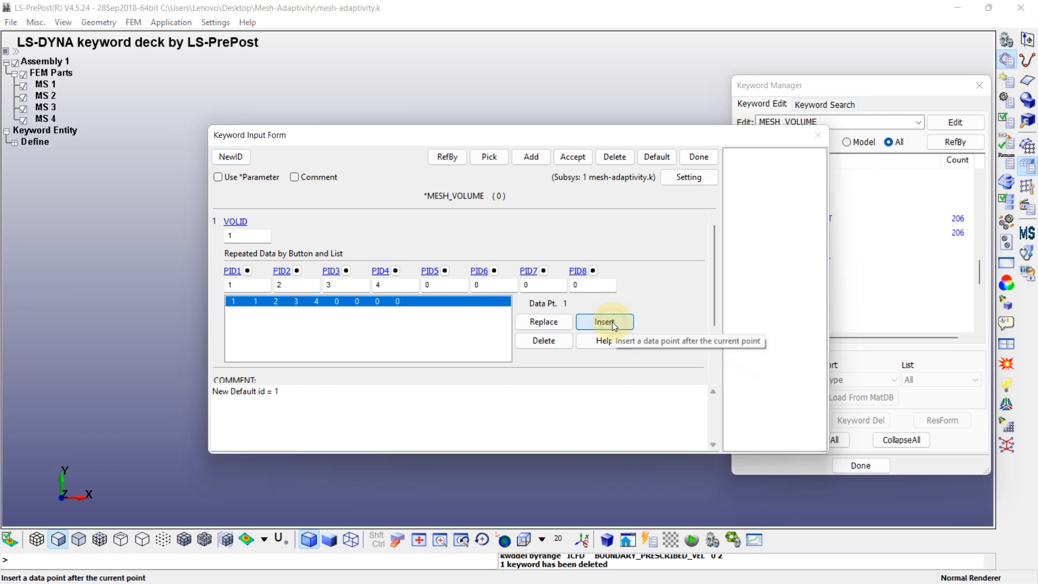
click(573, 158)
click(694, 157)
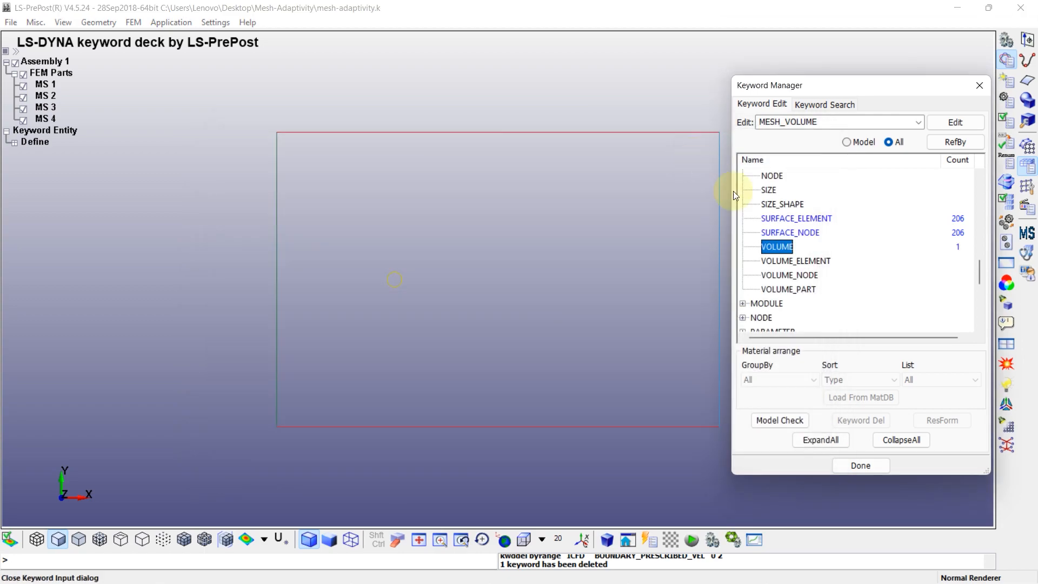
Create a MESH_BL card for part 4 with NELTH 1, insert the data row, accept the card and close the form
scroll(796, 238, up, 3)
click(765, 247)
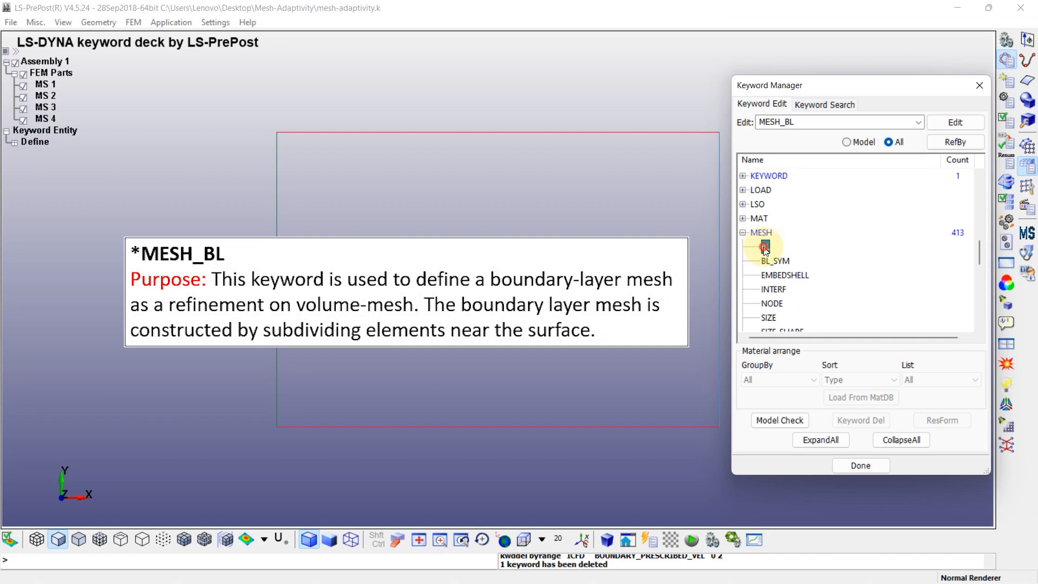
double_click(765, 247)
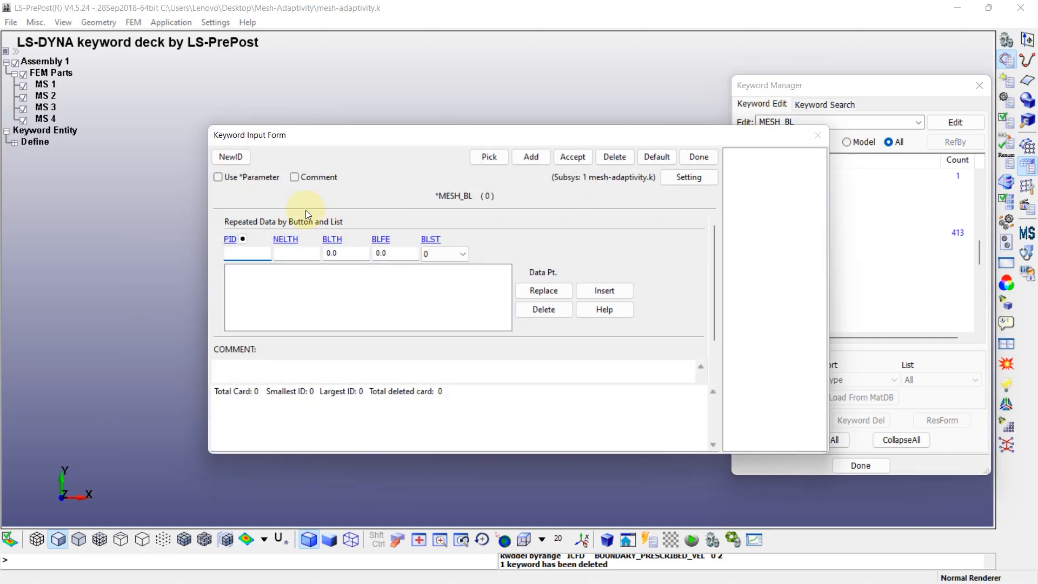
click(231, 238)
double_click(814, 389)
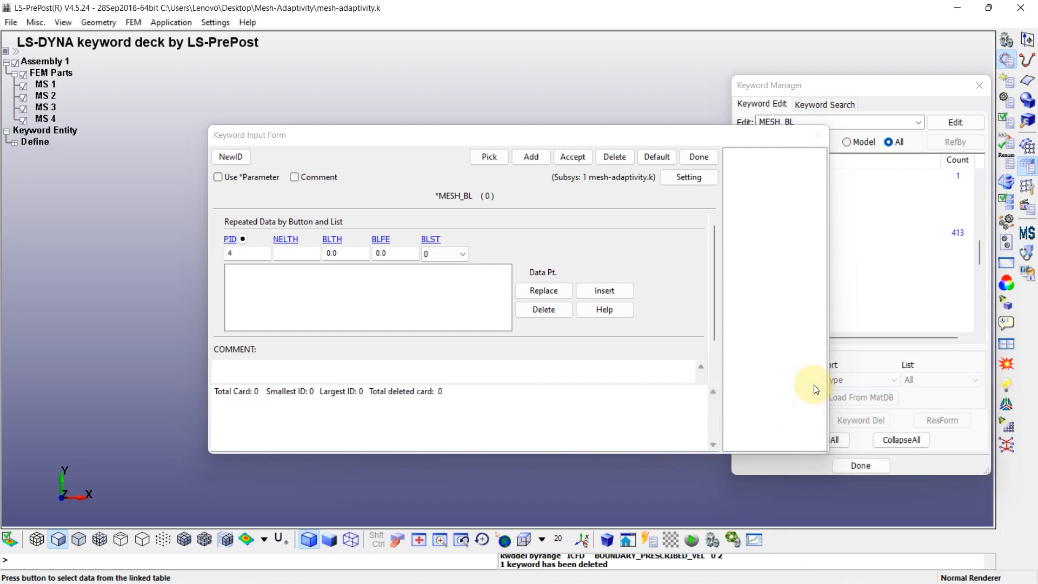
click(295, 253)
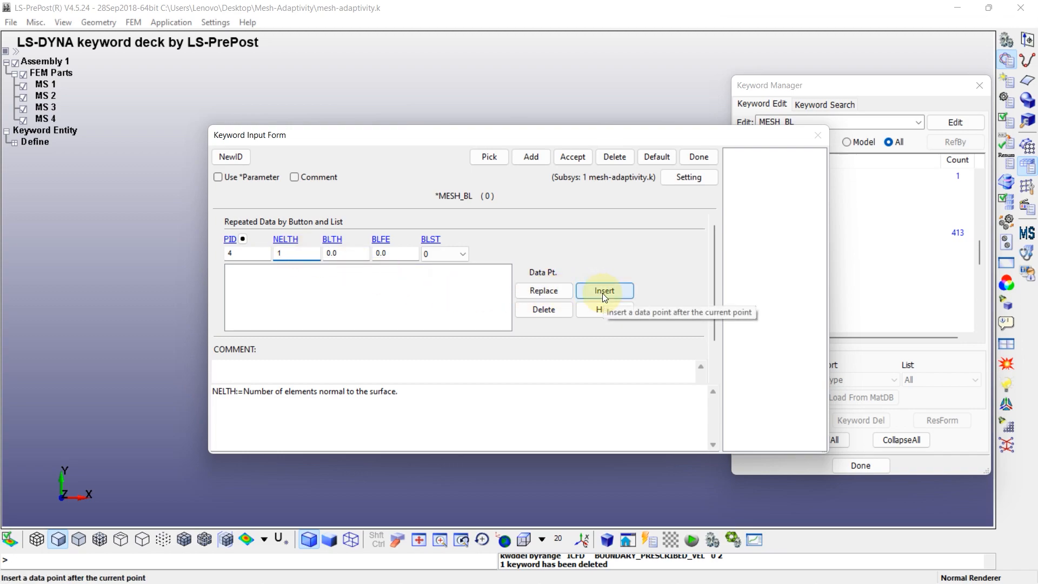
click(624, 292)
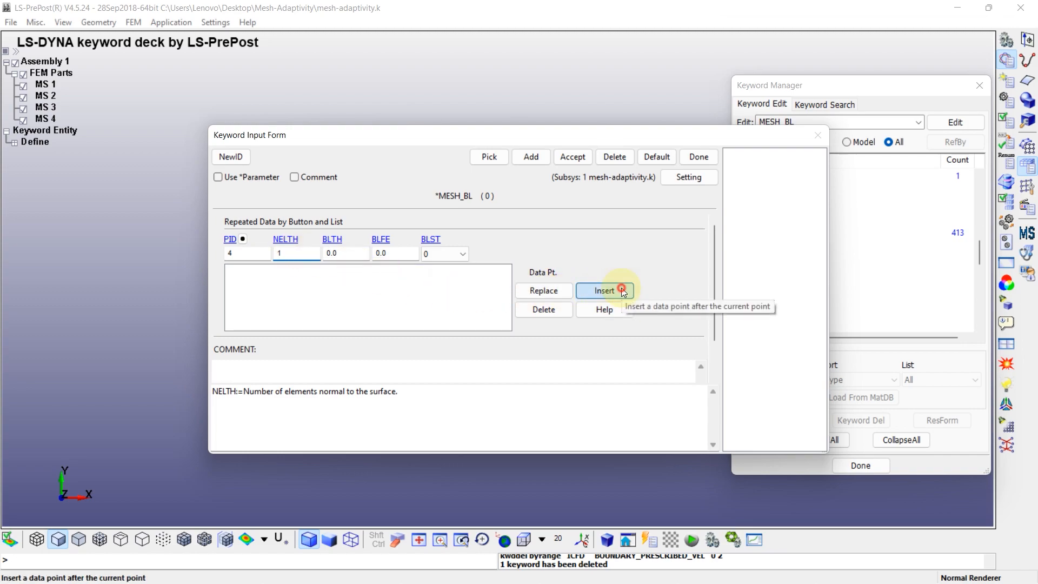
click(574, 157)
click(699, 158)
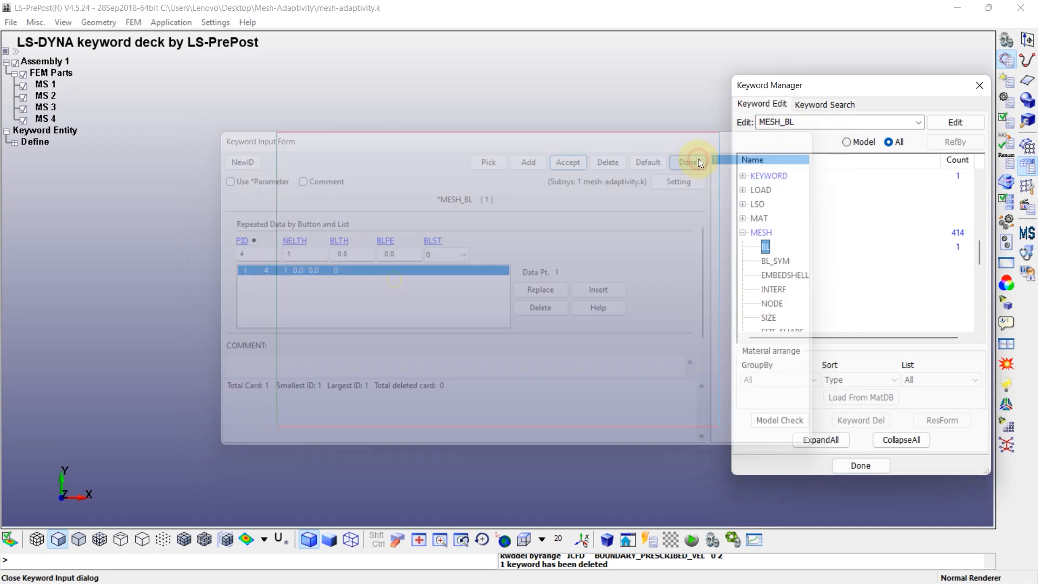
List only the keywords used in the model and collapse the MESH group to review them
click(846, 142)
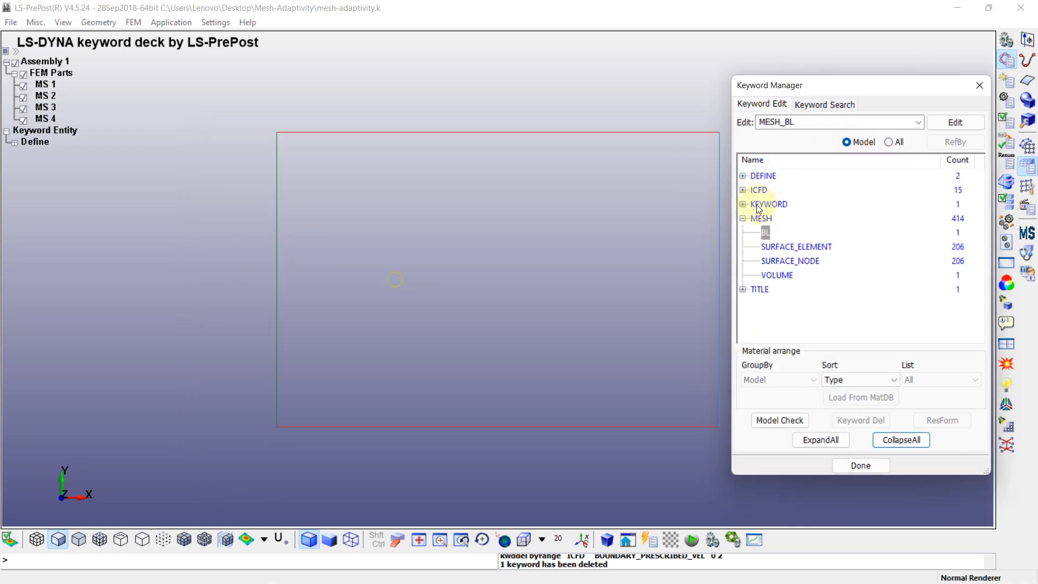
click(743, 219)
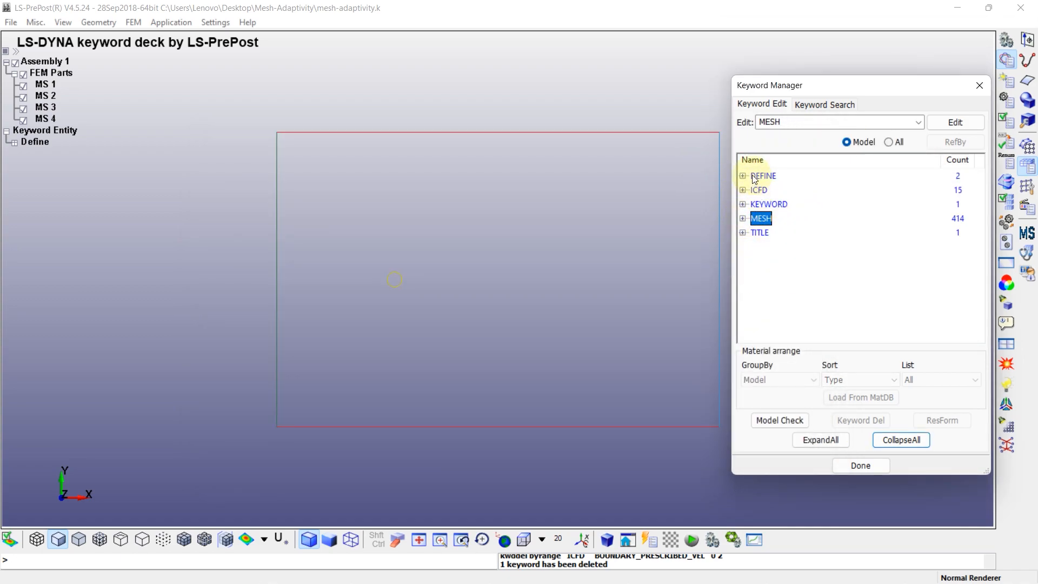
click(887, 439)
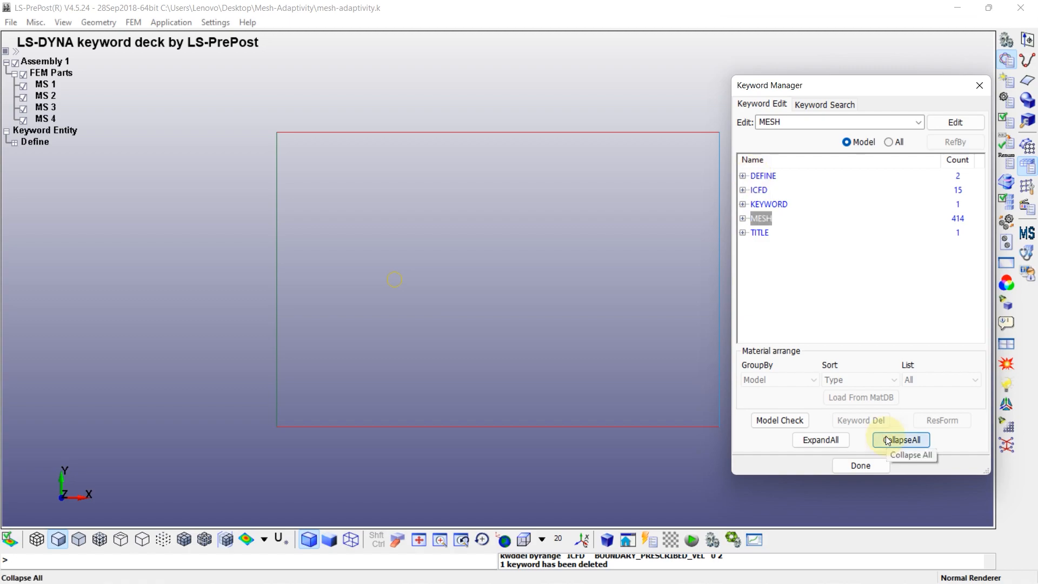
Create a DATABASE_BINARY_D3PLOT card with DT 0.5 from the full keyword list, accept it and close the form
click(889, 142)
click(741, 176)
click(759, 232)
scroll(771, 254, down, 3)
scroll(770, 254, up, 9)
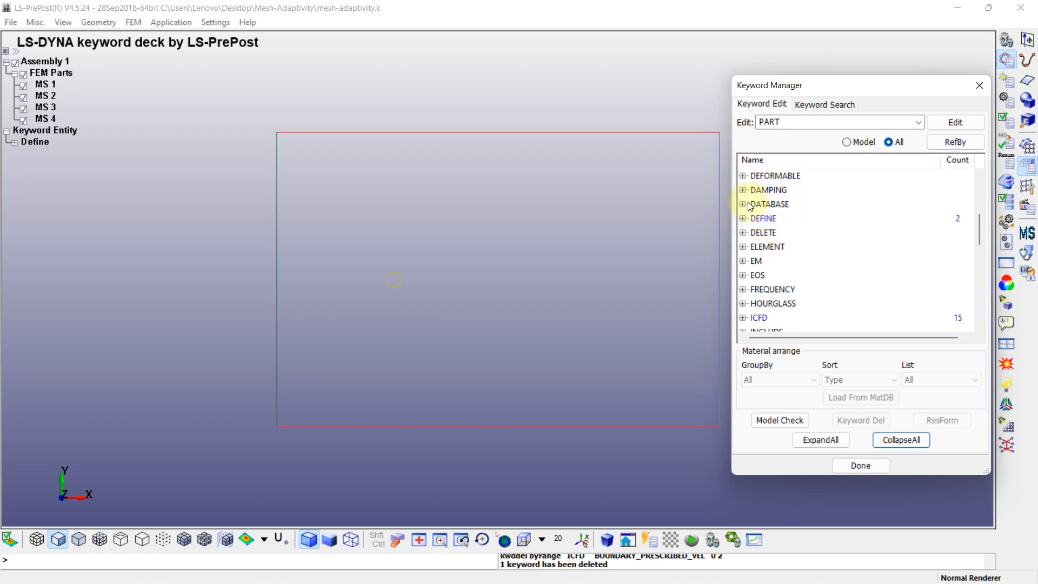
double_click(755, 205)
scroll(812, 253, down, 2)
double_click(790, 247)
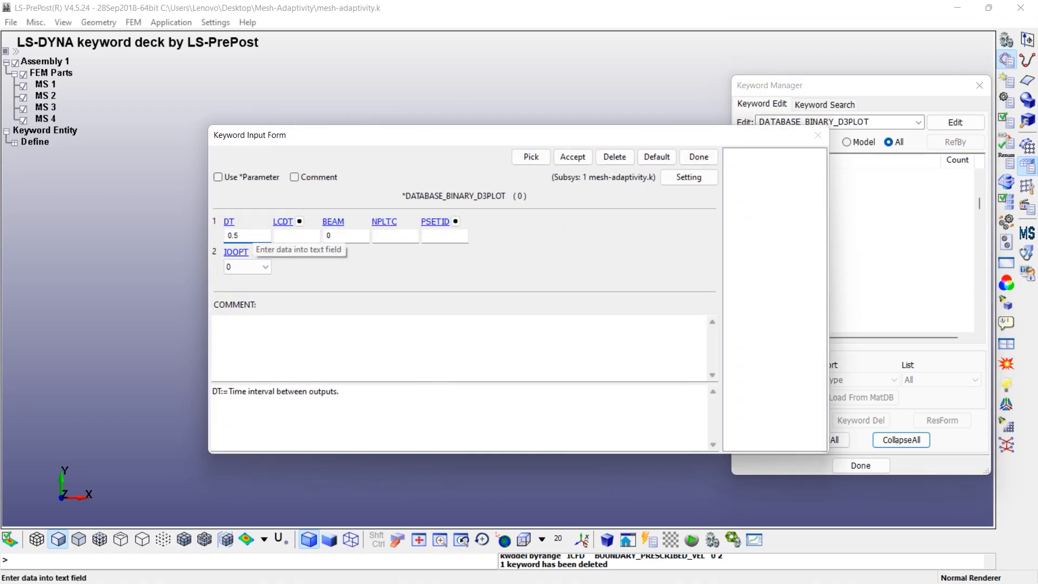
click(572, 157)
click(698, 156)
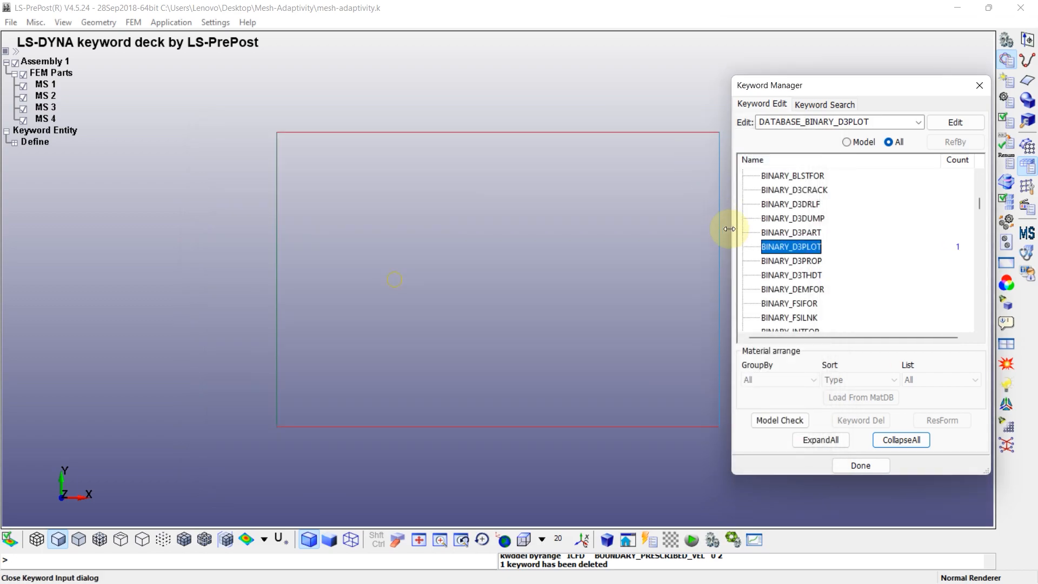
Collapse the keyword list, check the keywords used in the model and close the Keyword Manager
click(900, 440)
click(846, 141)
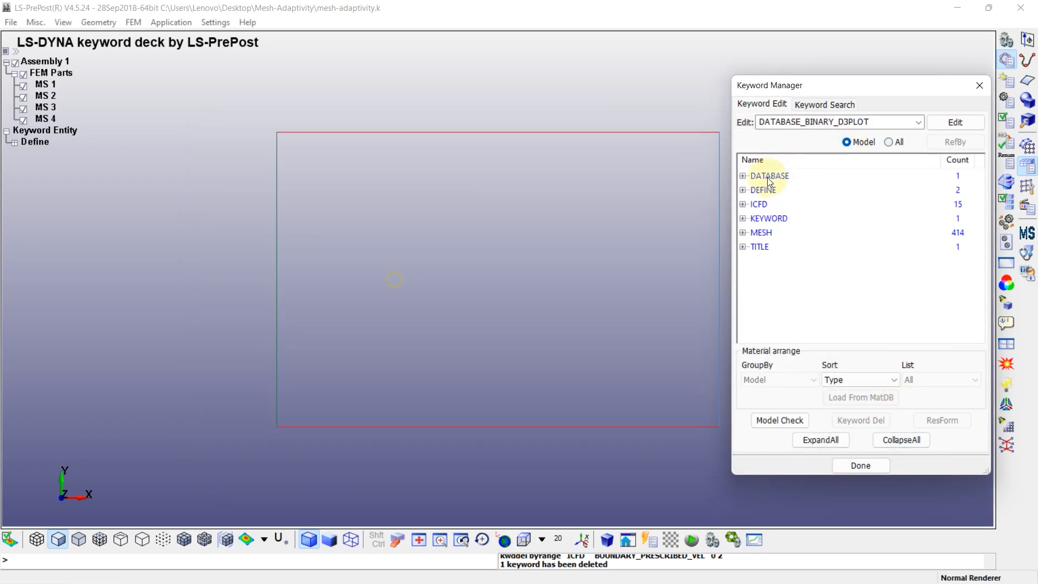
click(860, 465)
Save the keyword file mesh-adaptivity.k with output version V971_R10, overwriting the existing file
click(11, 22)
mouse_move(89, 104)
click(168, 104)
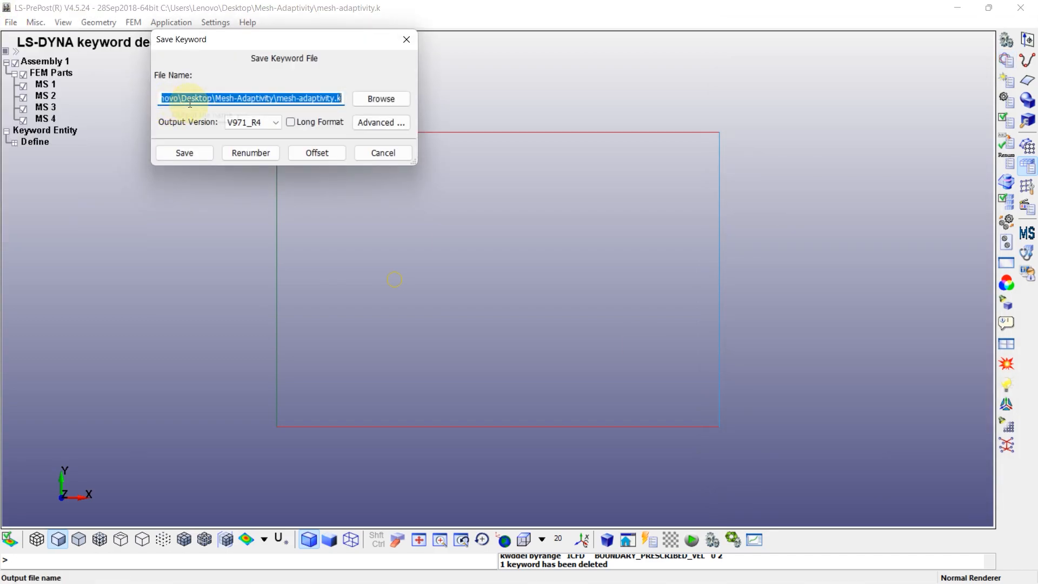
click(262, 122)
click(261, 219)
click(180, 153)
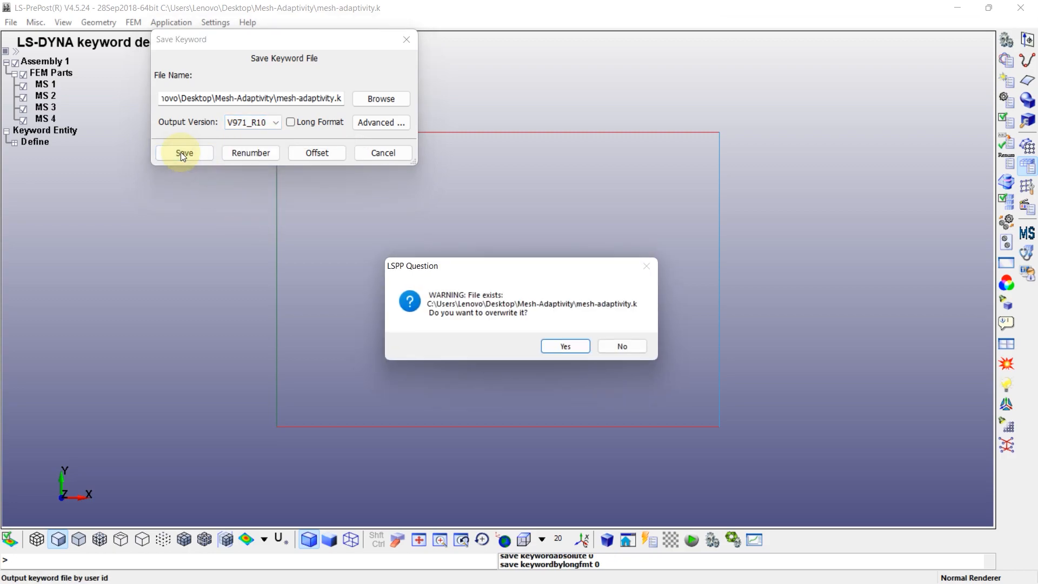
click(562, 345)
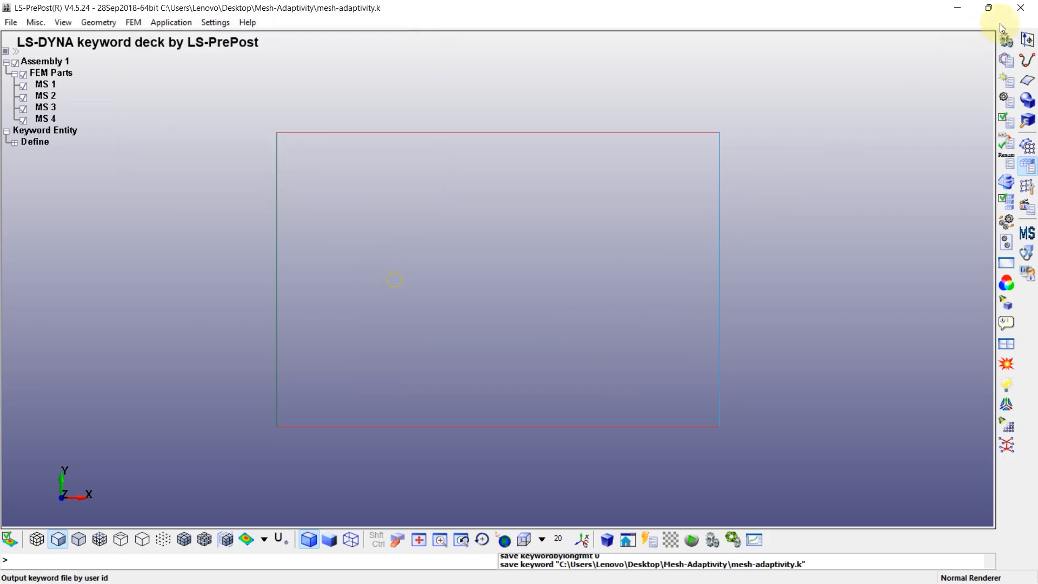
Exit LS-PrePost and select mesh-adaptivity.k as the solver input file in LS-DYNA Program Manager
click(1035, 4)
click(424, 249)
click(110, 38)
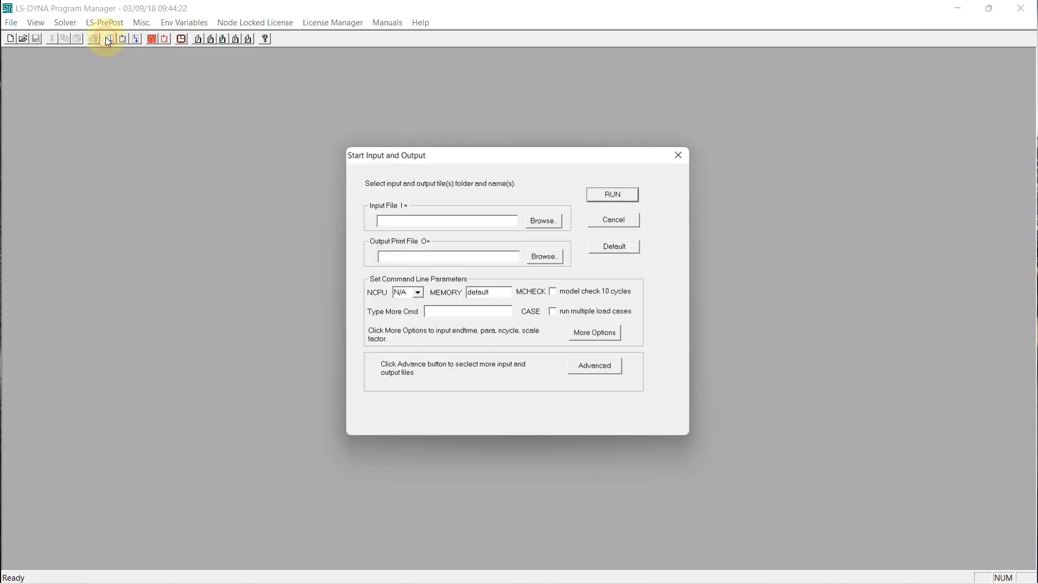
click(544, 219)
double_click(461, 219)
Set NCPU to 8 and MEMORY to 100m, run the analysis to its end and close the solver window
click(417, 293)
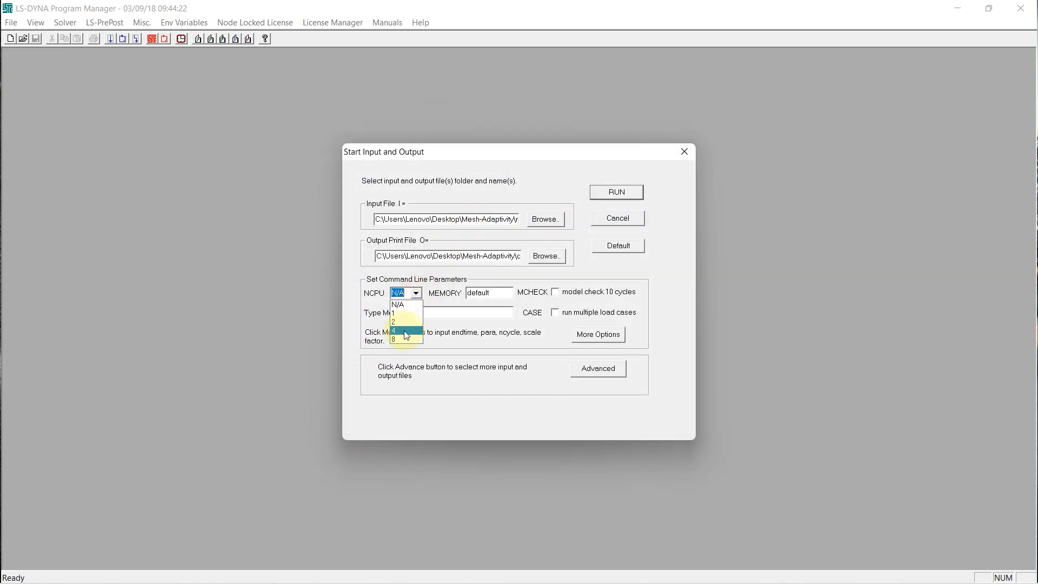
drag(460, 291, 442, 290)
text(100m)
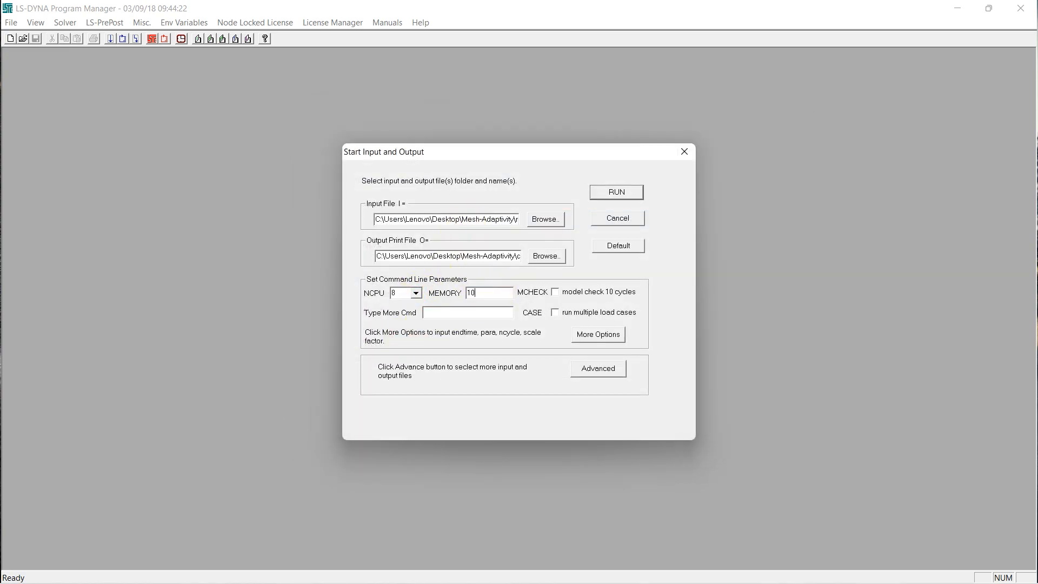
click(616, 193)
click(562, 17)
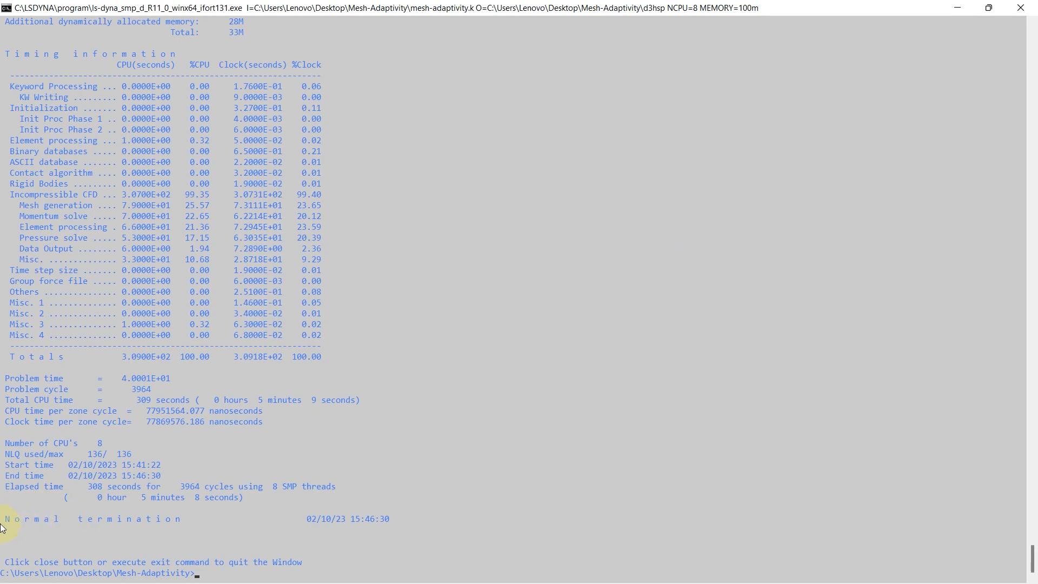
click(1016, 6)
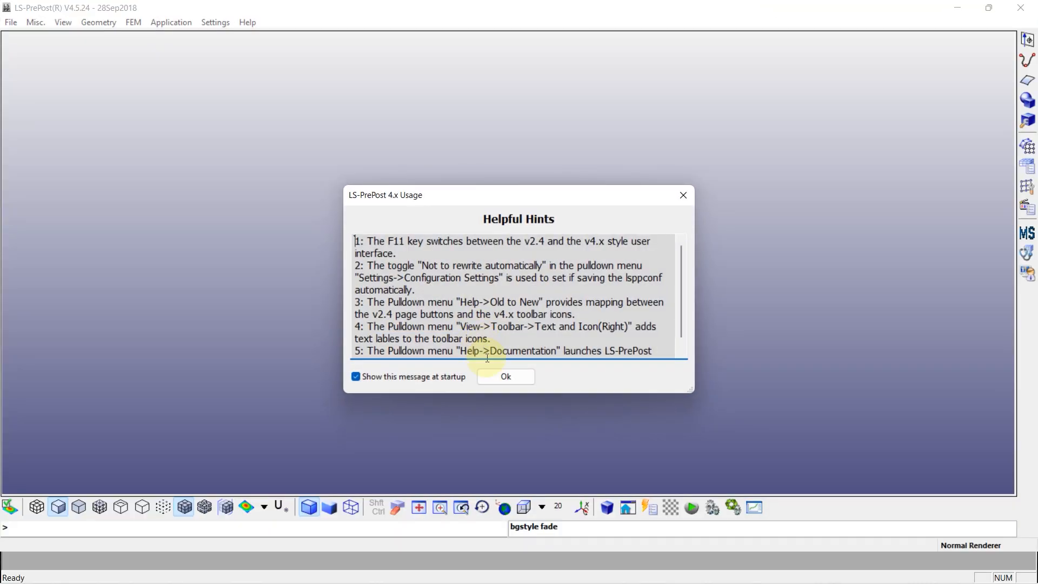
Dismiss the startup hints in LS-PrePost and open the binary plot file d3plot from the Mesh-Adaptivity folder
click(501, 375)
click(14, 26)
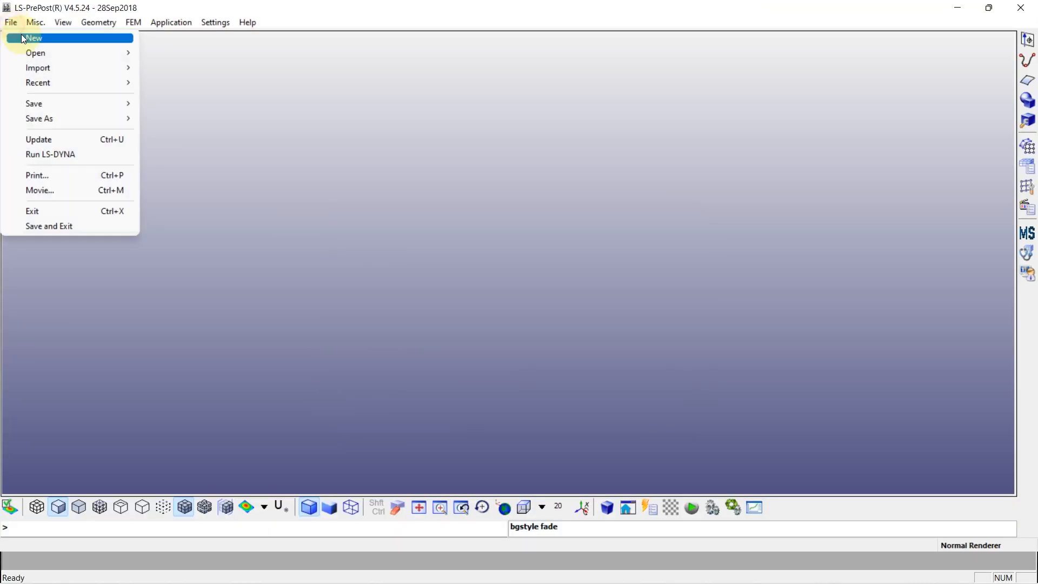
mouse_move(71, 51)
click(179, 52)
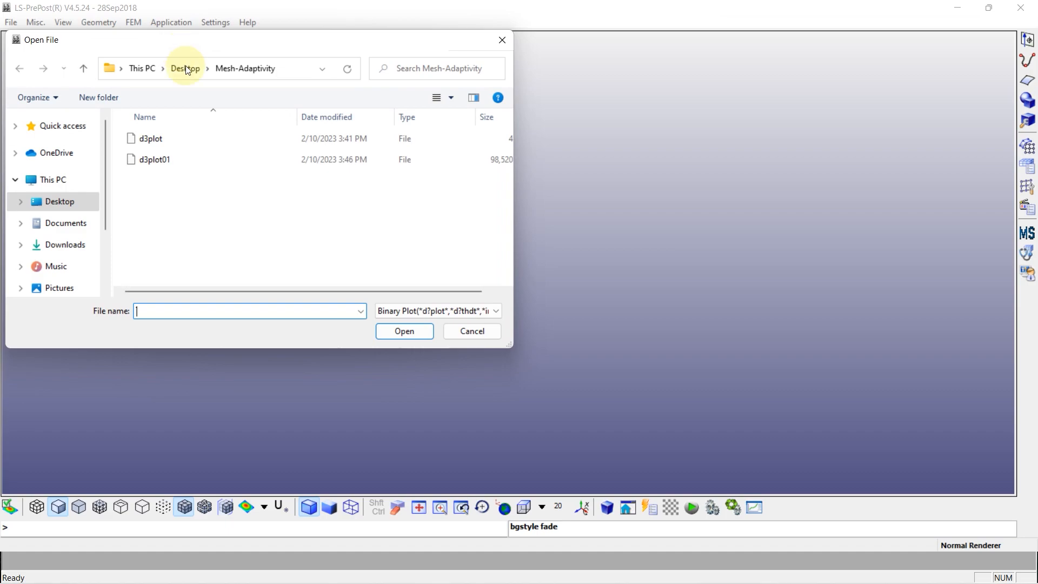
click(151, 138)
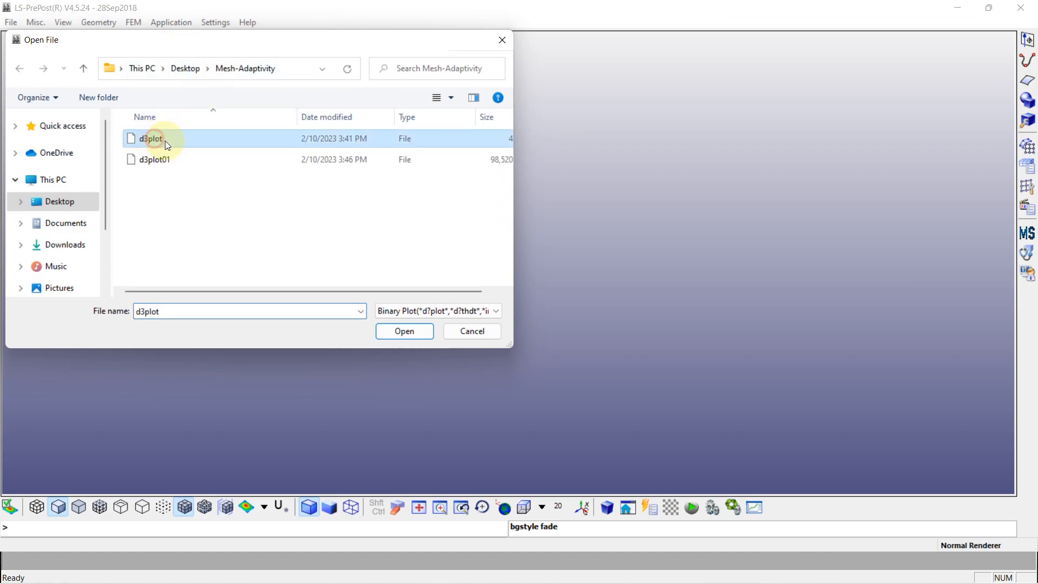
click(404, 330)
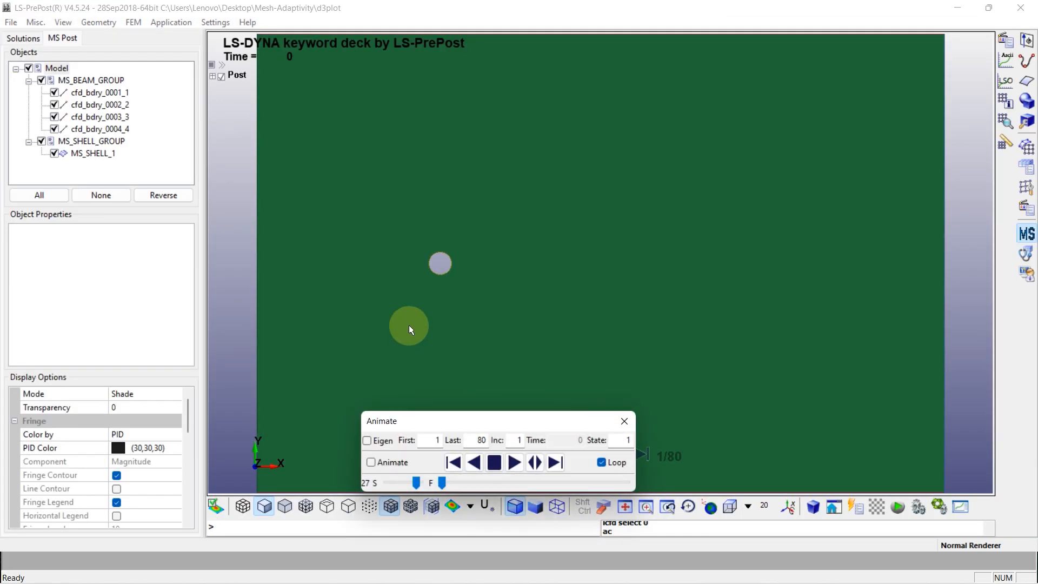
scroll(450, 292, down, 1)
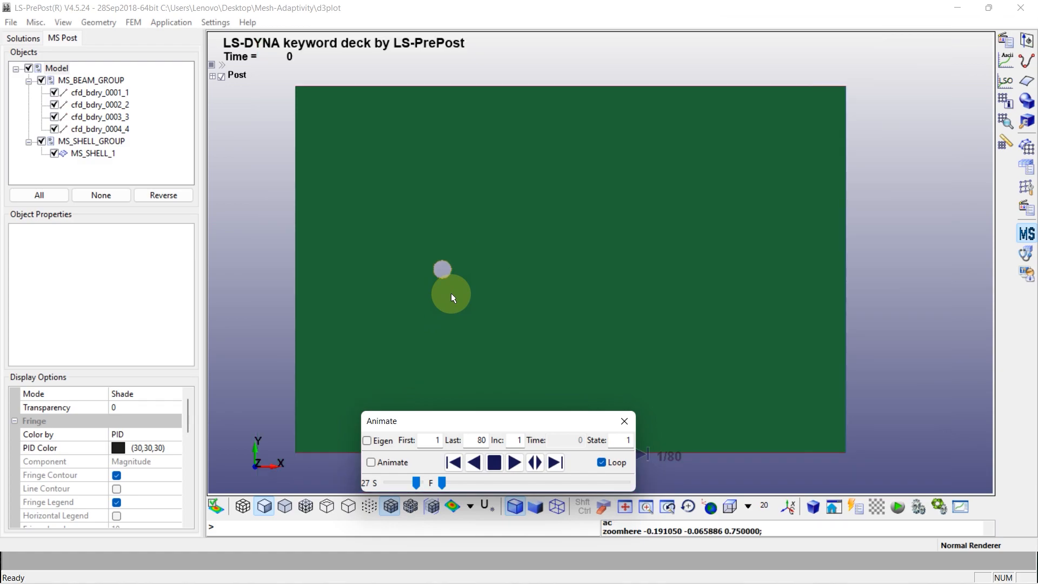
Hide the MS_BEAM_GROUP parts and set the display mode of MS_SHELL_1 to Mesh
click(42, 81)
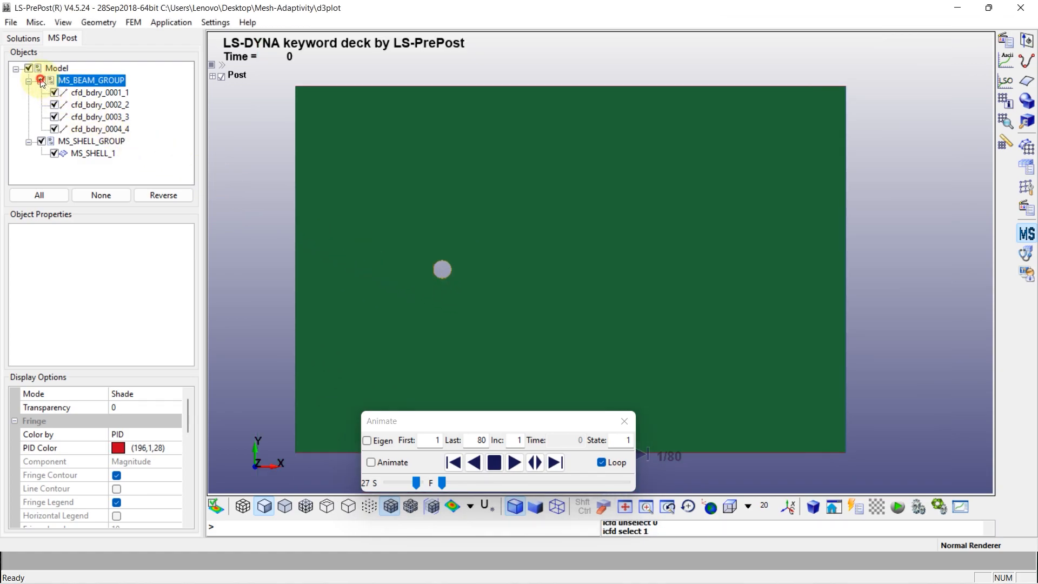
click(79, 155)
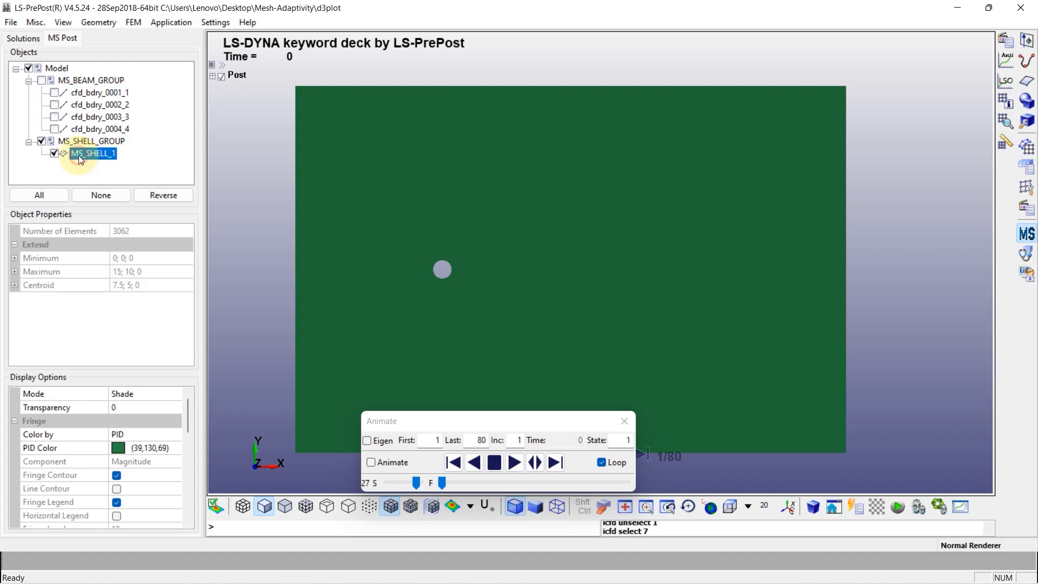
click(164, 394)
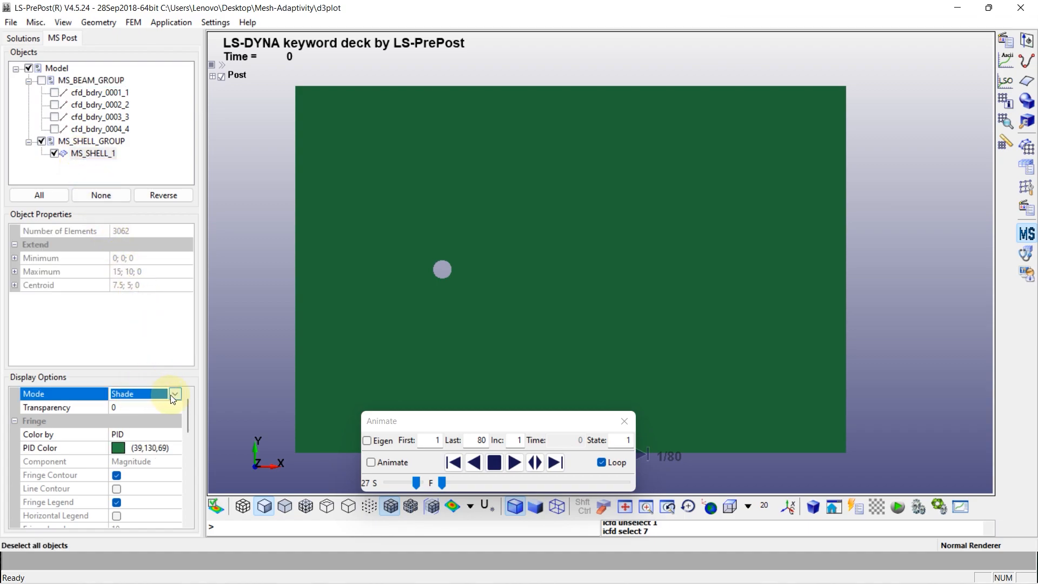
click(174, 394)
click(139, 432)
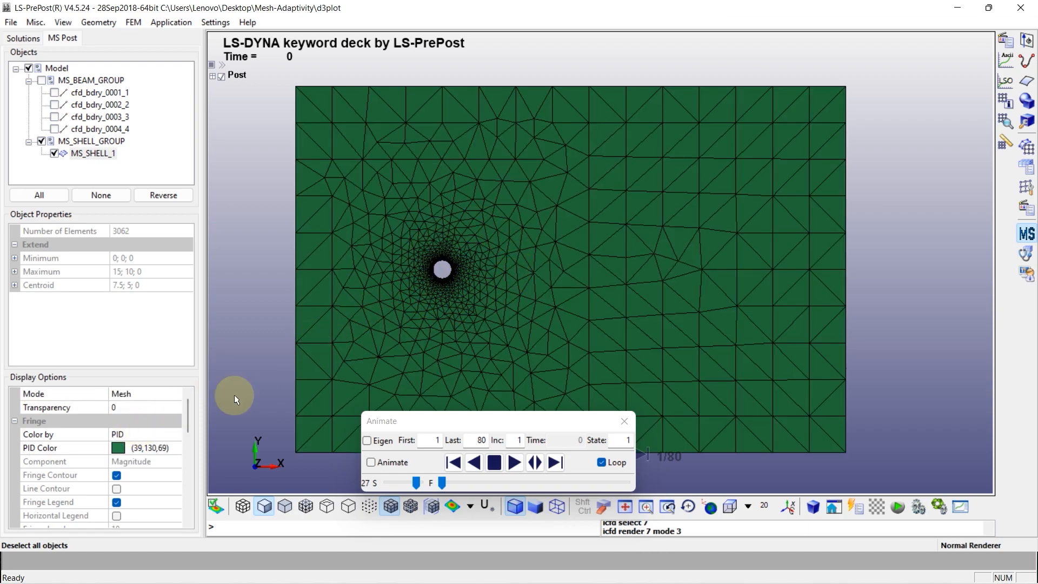
Color the MS_SHELL_1 fringe by Fluid velocity
scroll(190, 410, down, 1)
click(173, 420)
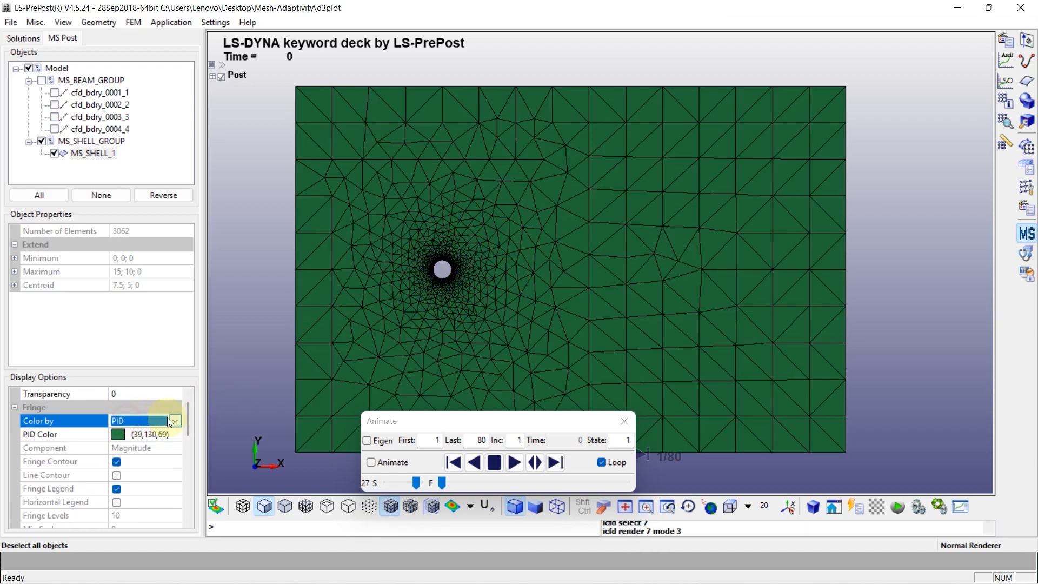
click(174, 421)
click(146, 447)
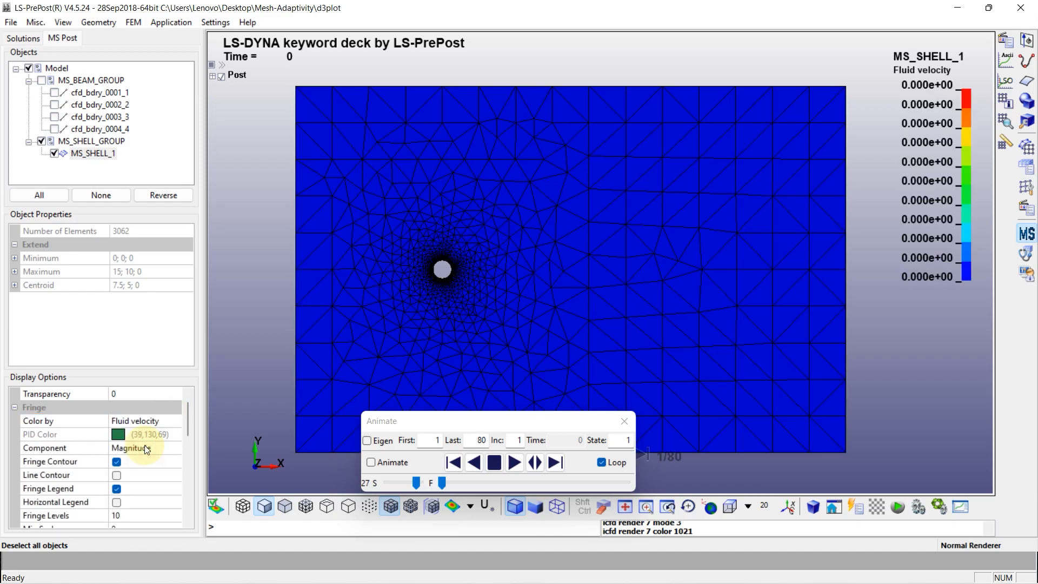
Play the fluid velocity animation forward, slow its speed to 19 and replay it with the mesh displayed
click(512, 463)
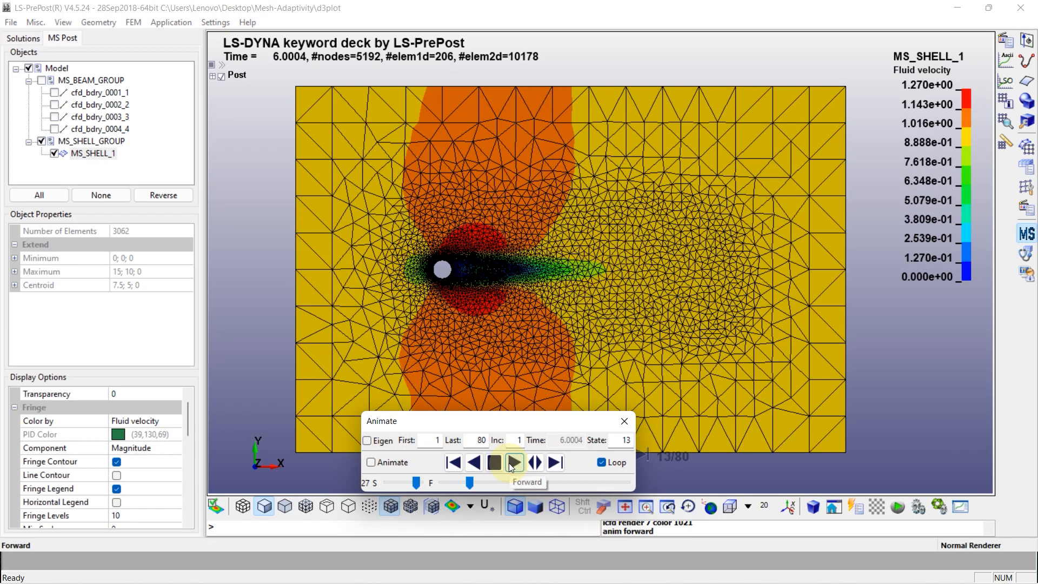
scroll(603, 287, up, 1)
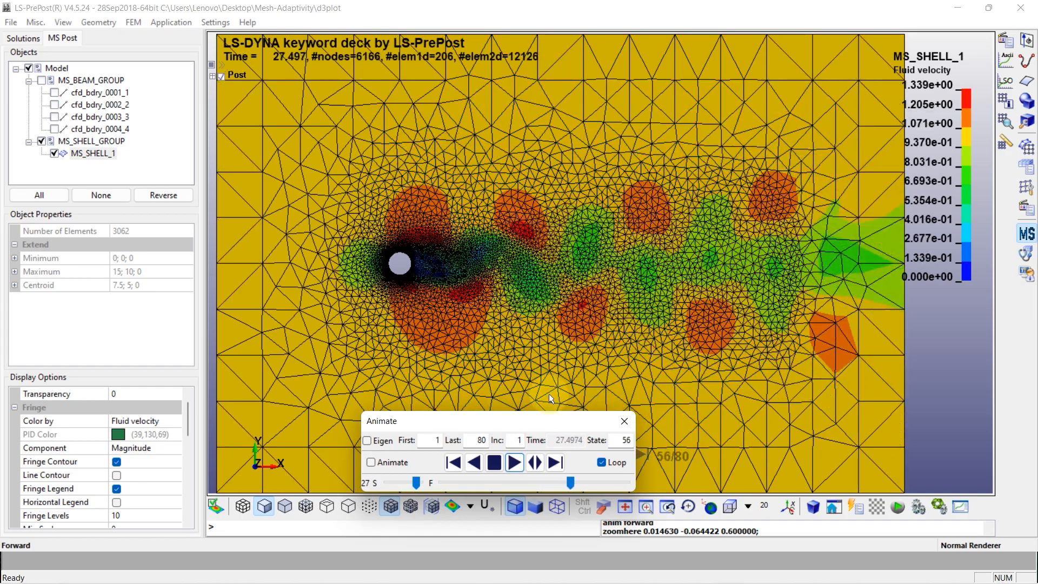
click(494, 463)
click(412, 483)
drag(408, 486, 407, 483)
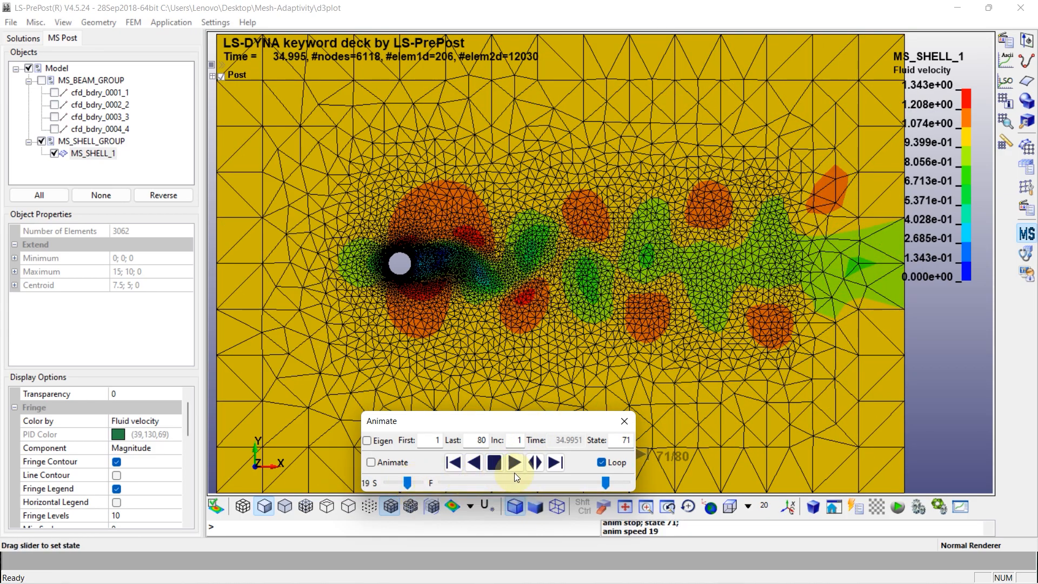
click(516, 463)
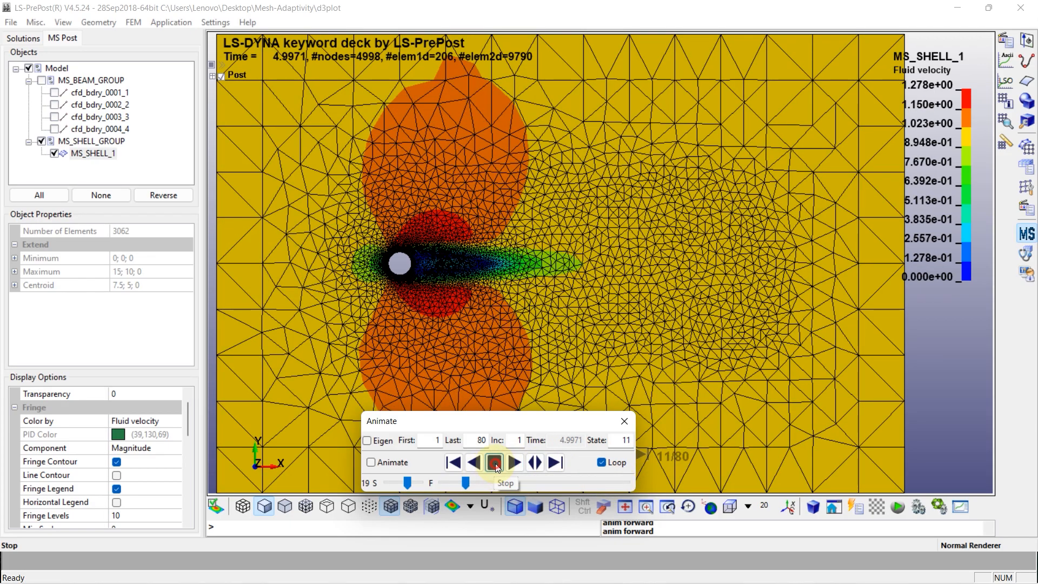
Return the animation to state 1 and step between states 1 and 4 to compare how the mesh adapts around the cylinder
click(468, 483)
drag(468, 483, 440, 482)
scroll(507, 300, up, 1)
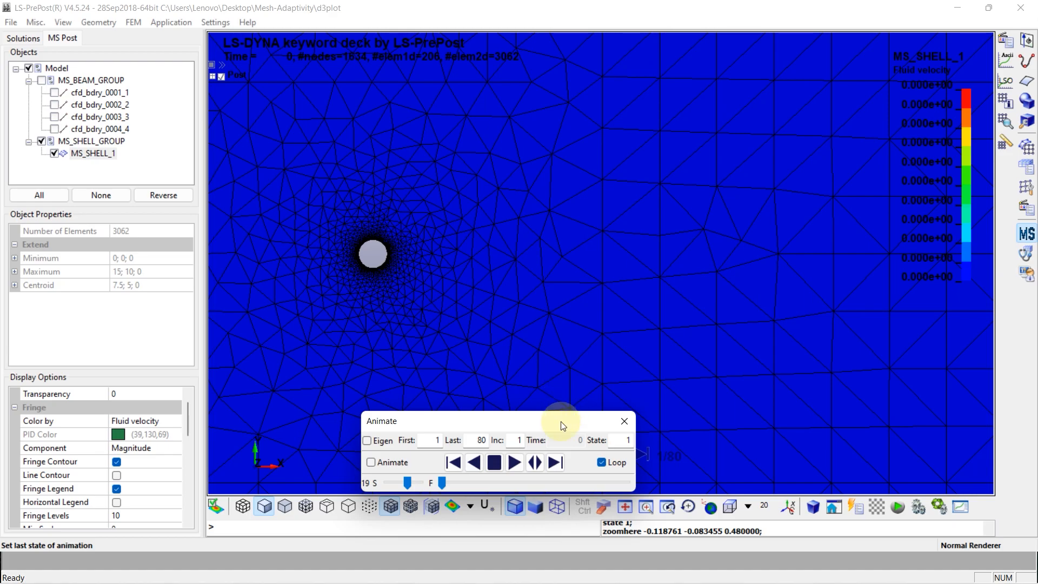
click(555, 462)
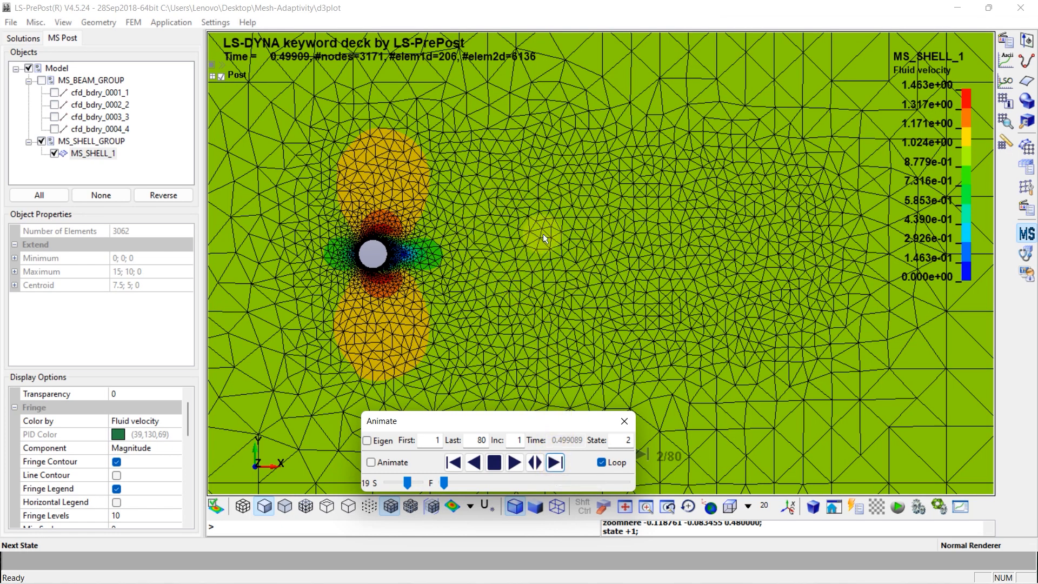
click(454, 462)
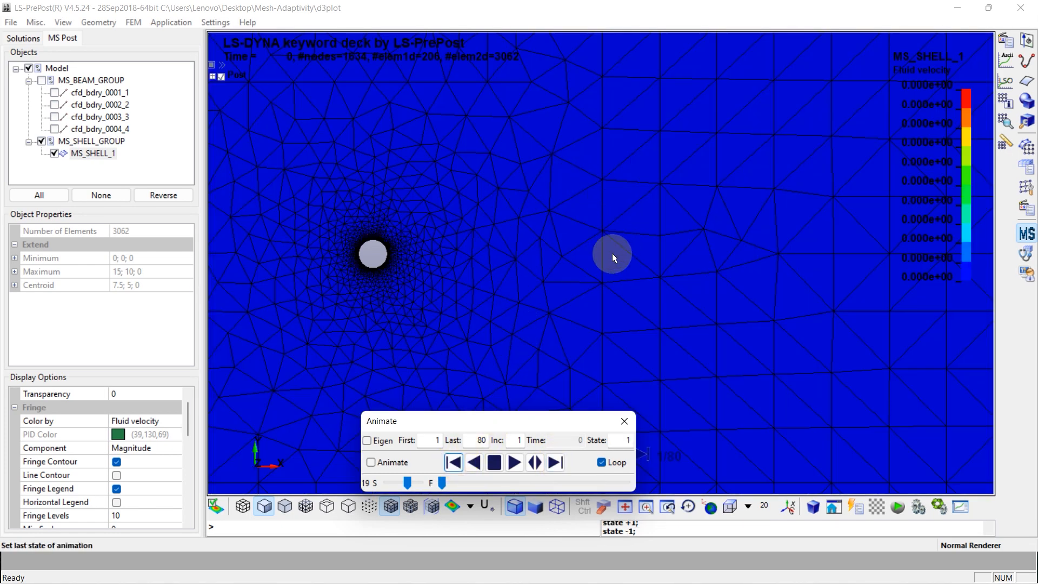
click(554, 463)
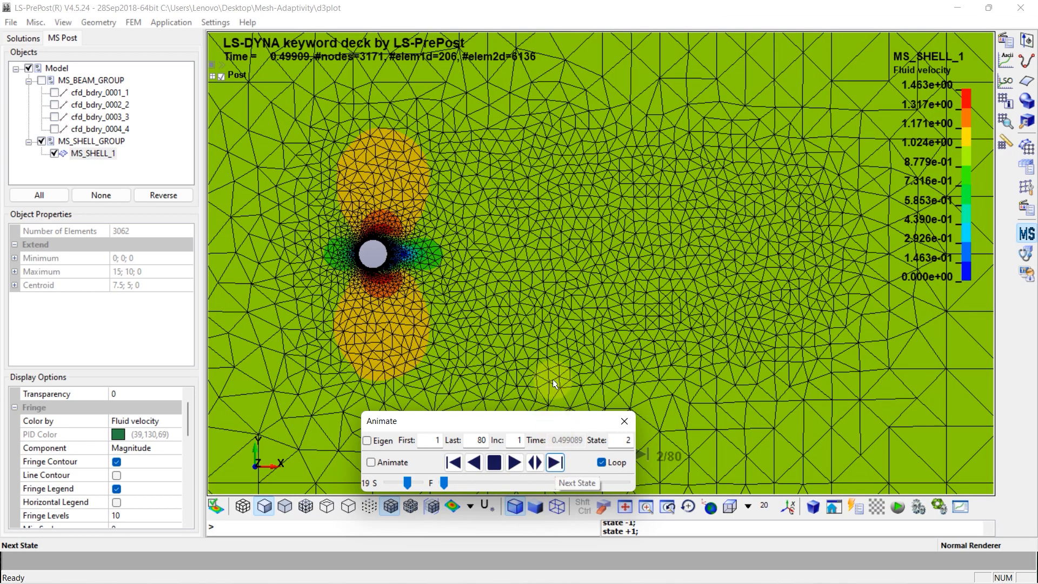
click(555, 462)
click(555, 462)
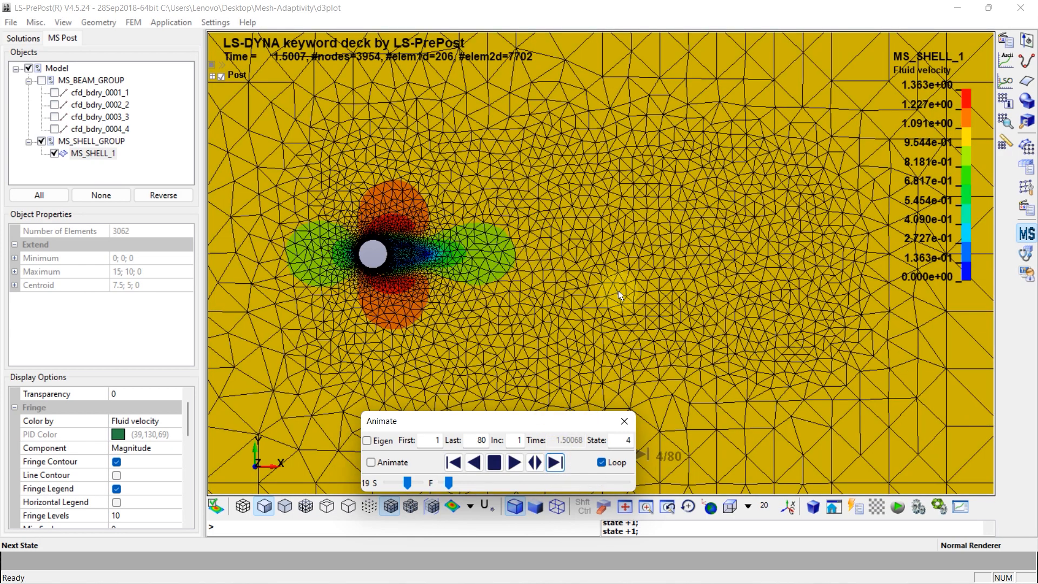
scroll(618, 291, down, 3)
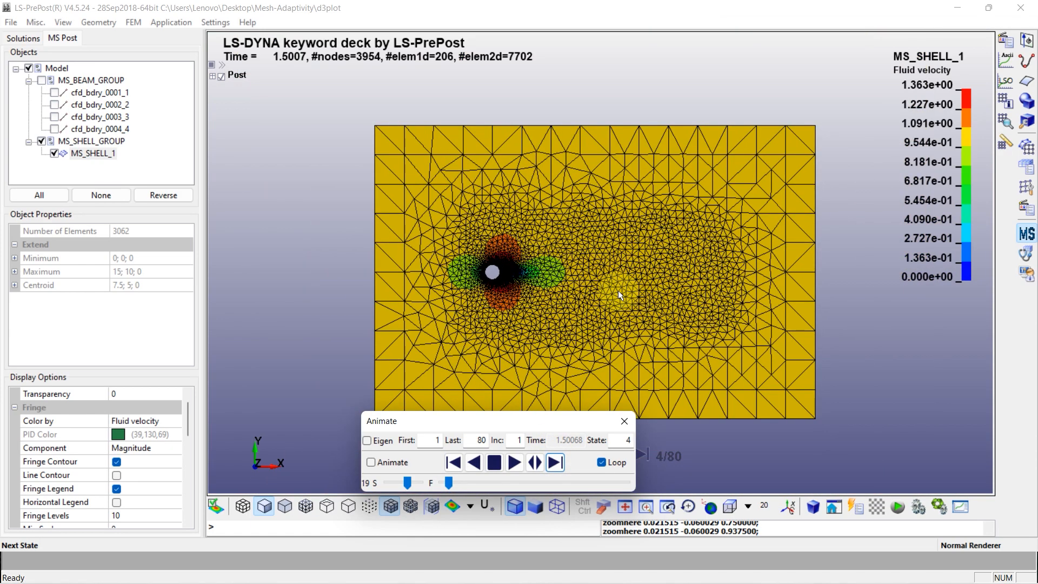
Play the meshed fluid velocity animation at speed 30 and stop it
click(514, 462)
drag(406, 486, 419, 485)
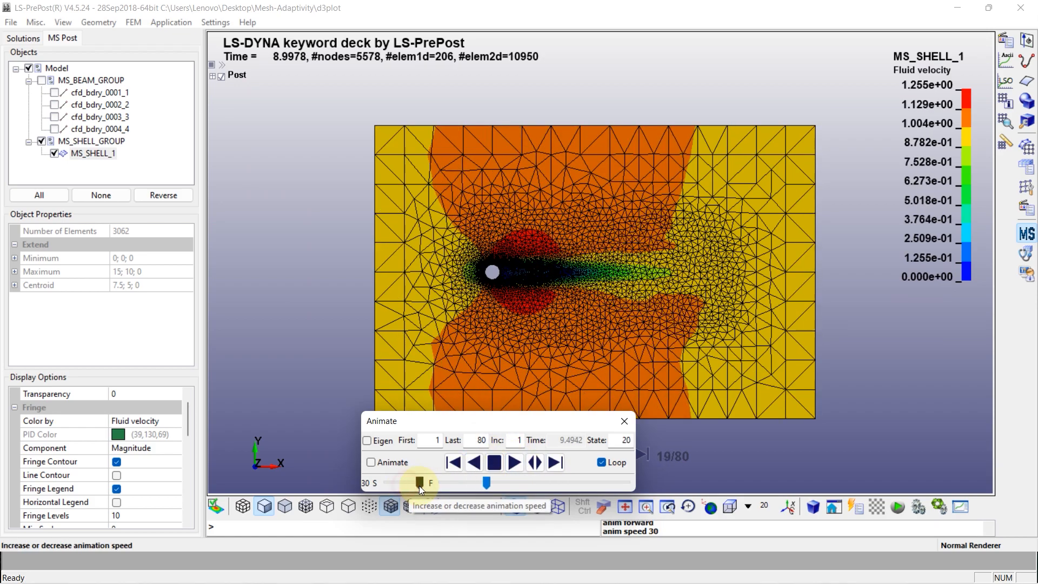
click(494, 462)
Set the display mode of MS_SHELL_1 to Shade
click(145, 421)
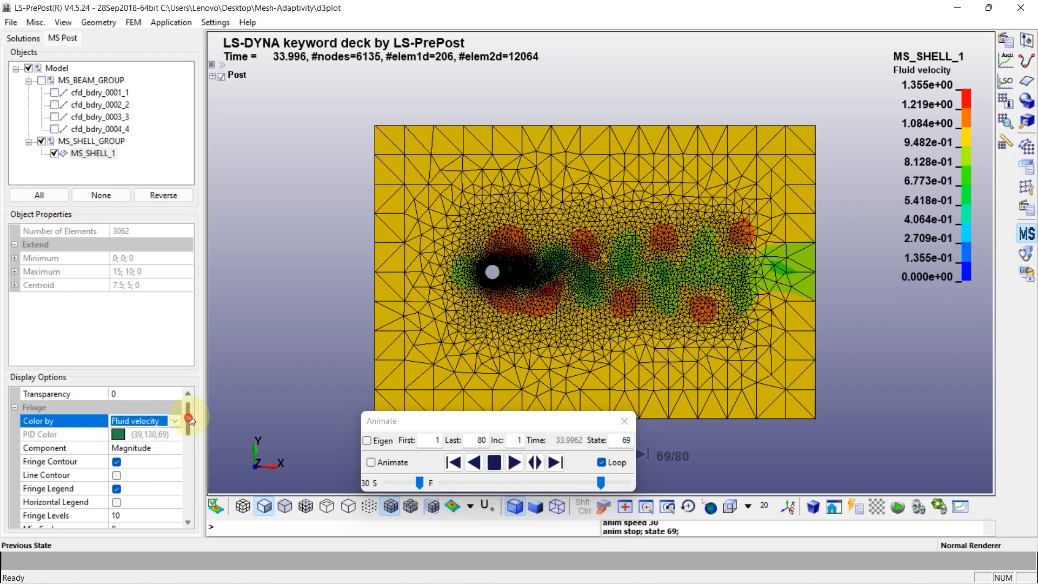
drag(189, 421, 188, 411)
click(167, 394)
click(175, 393)
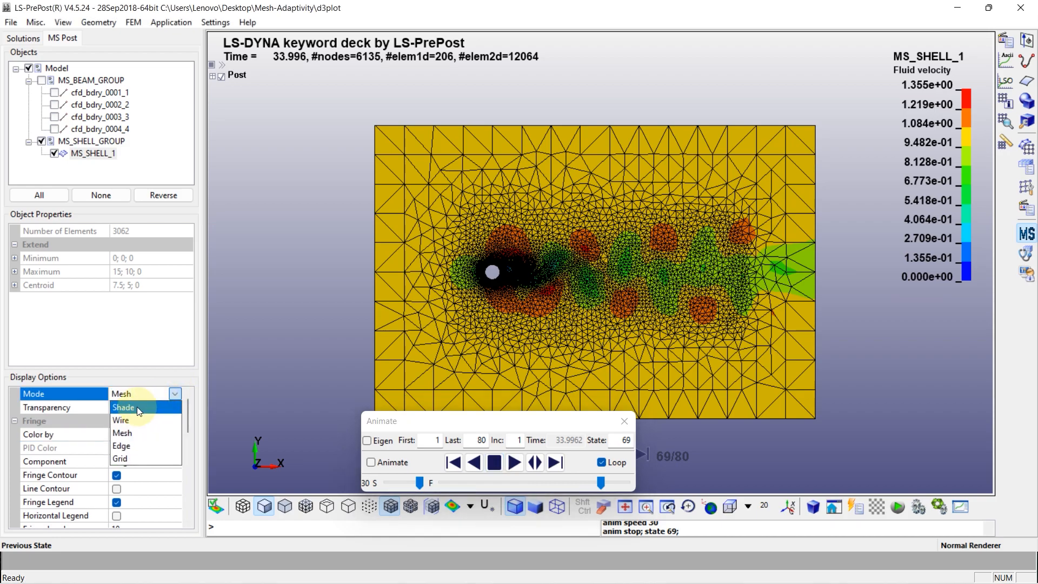
click(138, 406)
Play the shaded fluid velocity animation at speed 24 and stop it at state 80
click(515, 462)
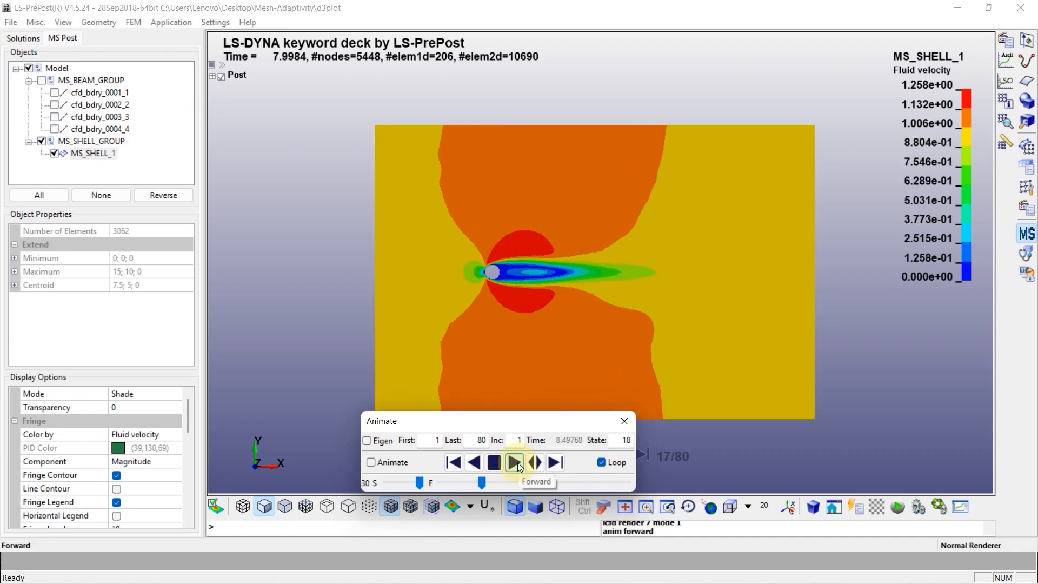
drag(419, 482, 412, 482)
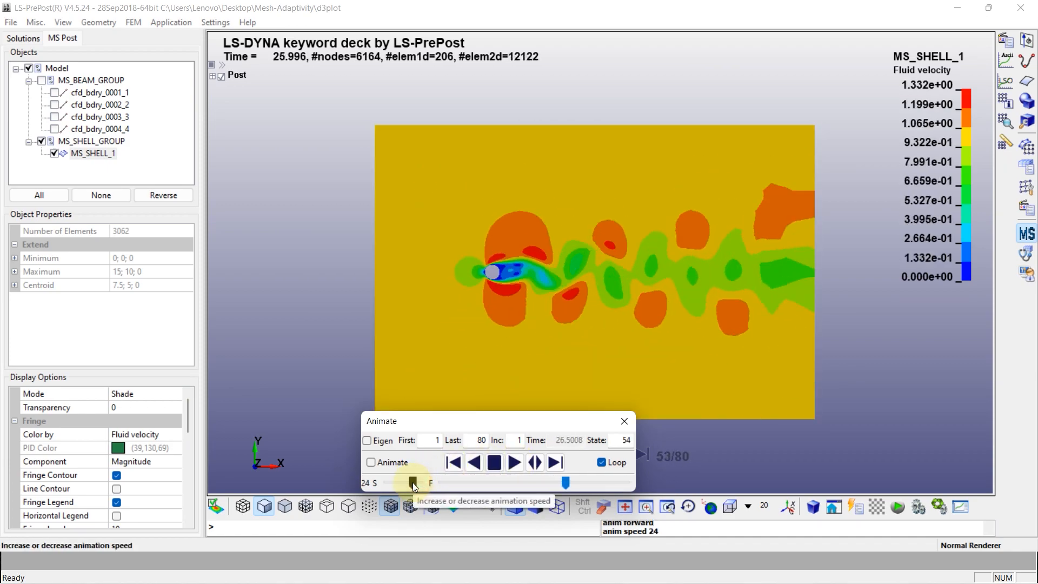
click(495, 462)
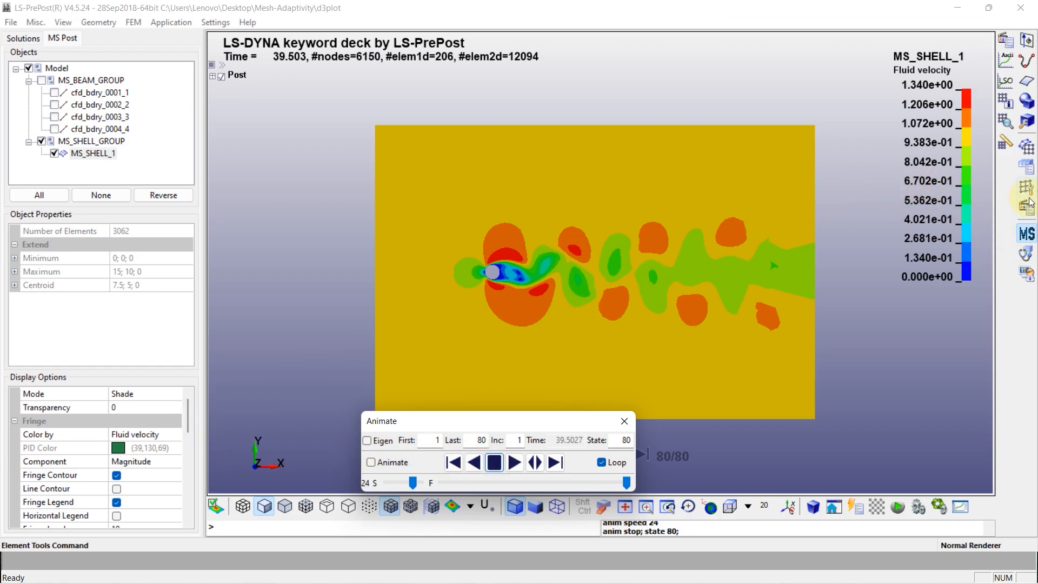
Load the icfdraga drag results into the multi-solver ASCII plotting tool
click(1006, 58)
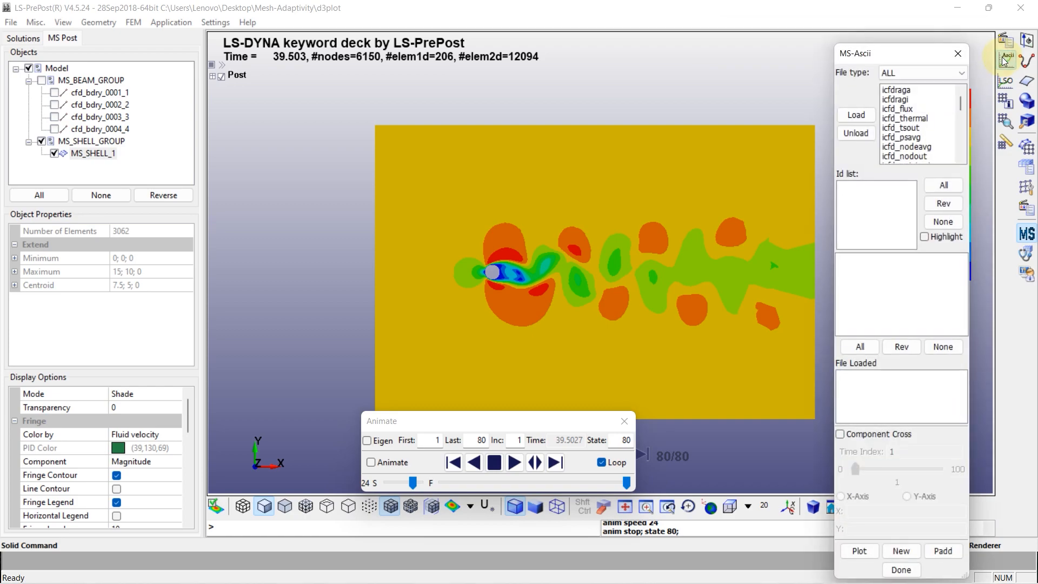
click(906, 89)
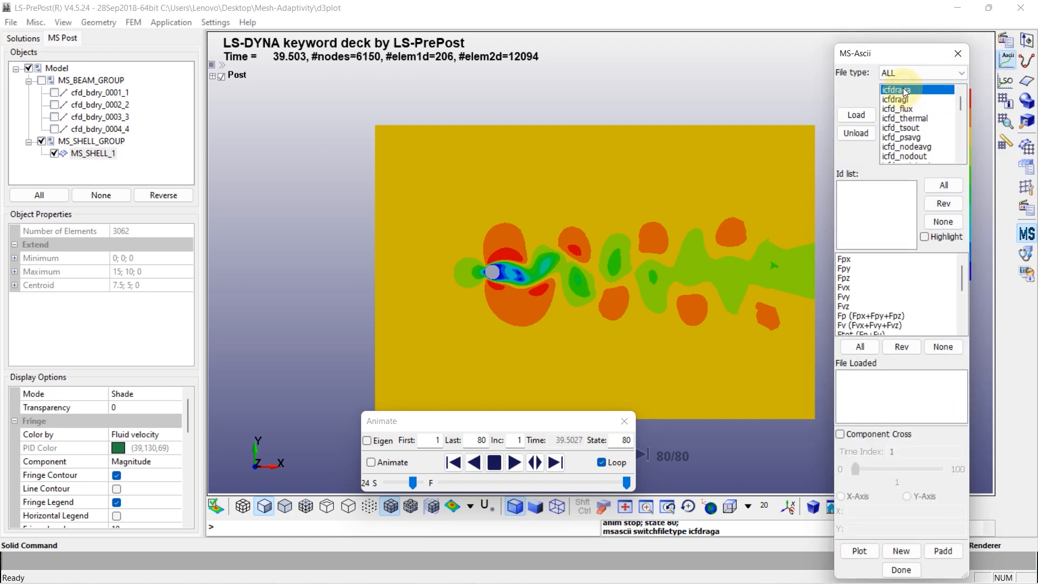
click(845, 117)
double_click(185, 145)
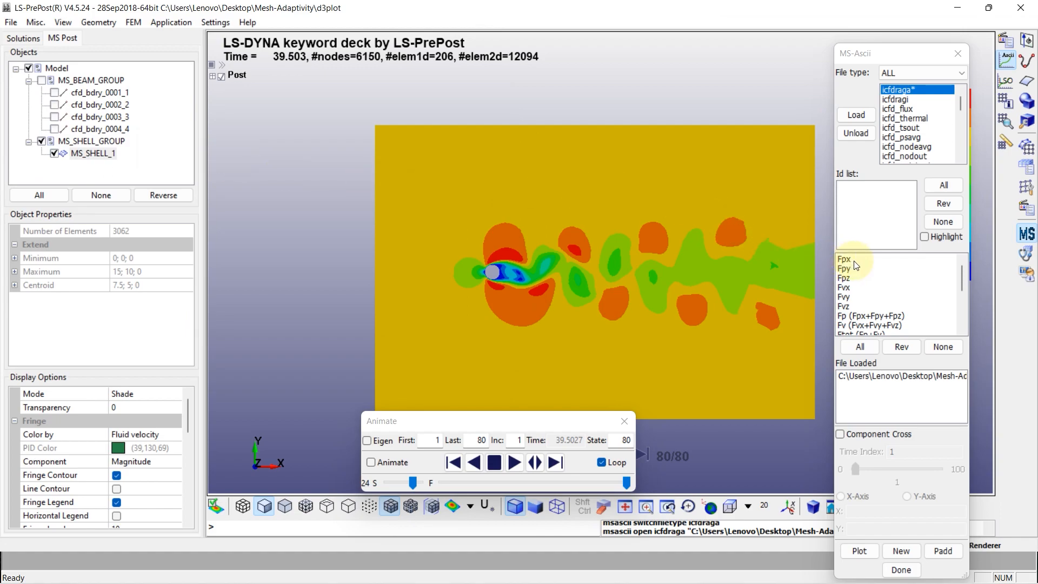
Plot the Fpx pressure force over time from icfdraga and quit the plot window
click(854, 261)
click(871, 550)
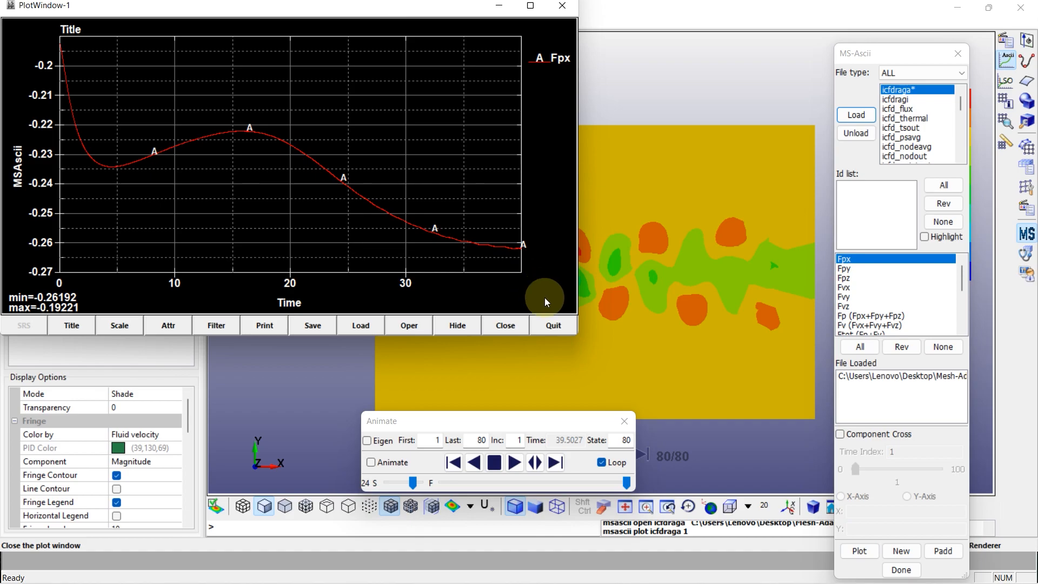
click(553, 325)
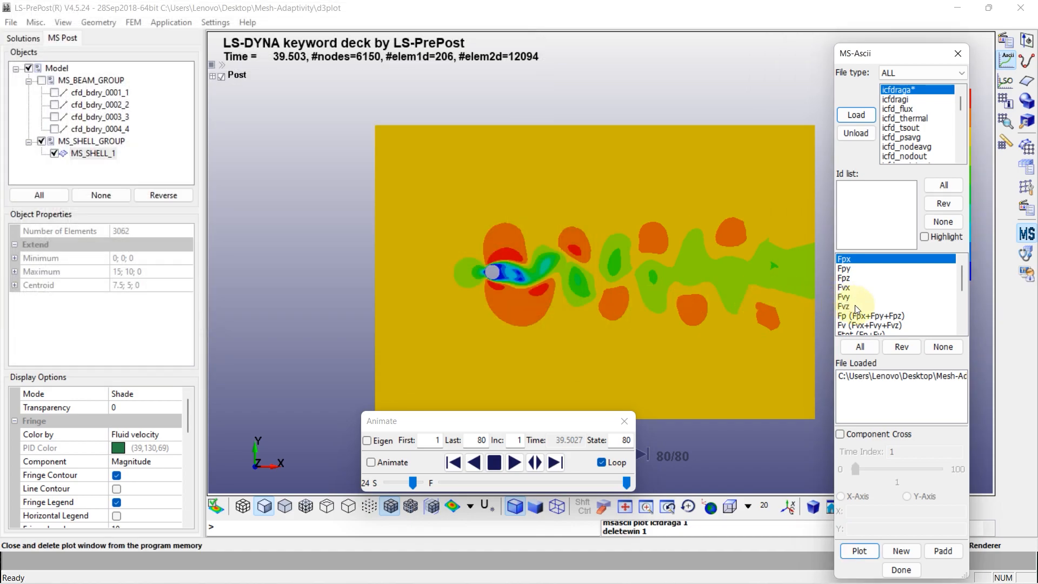
Plot the viscous force Fv (Fvx+Fvy+Fvz) over time and quit the plot window
click(853, 325)
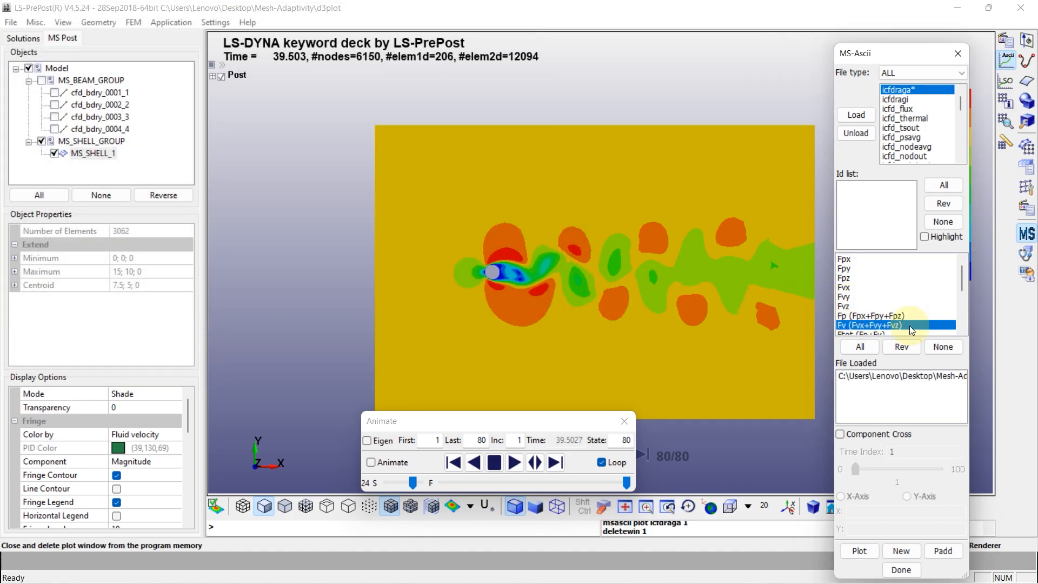
click(859, 549)
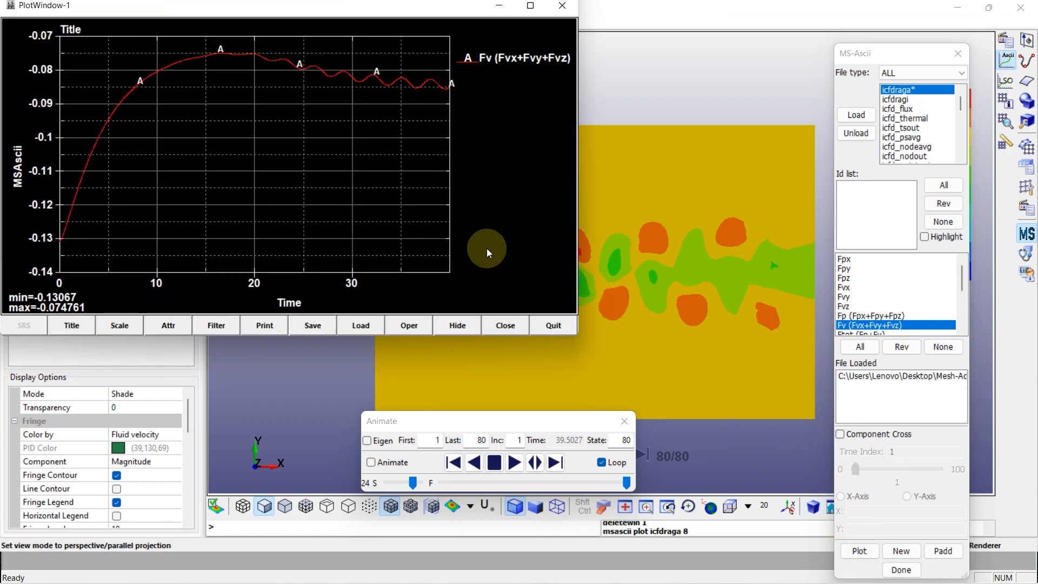
click(555, 324)
Plot the pressure force Fp (Fpx+Fpy+Fpz) over time and quit the plot window
drag(962, 276, 961, 281)
click(864, 297)
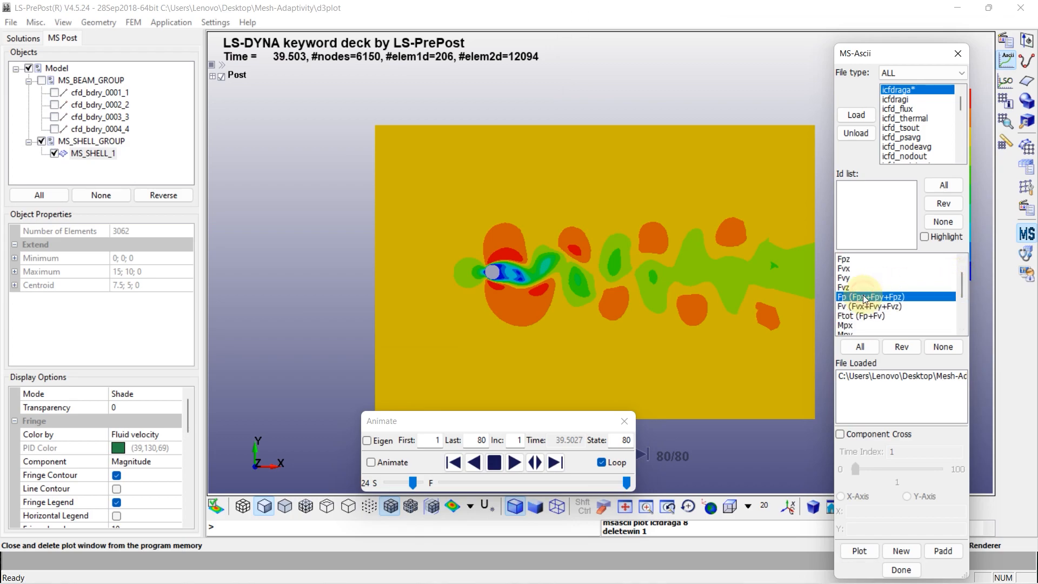
click(861, 547)
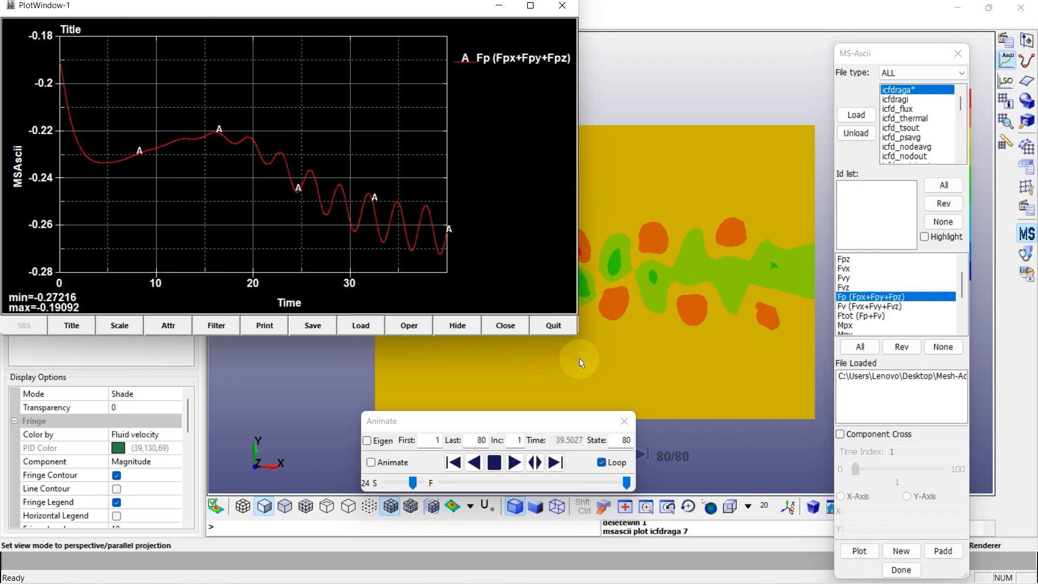
click(545, 325)
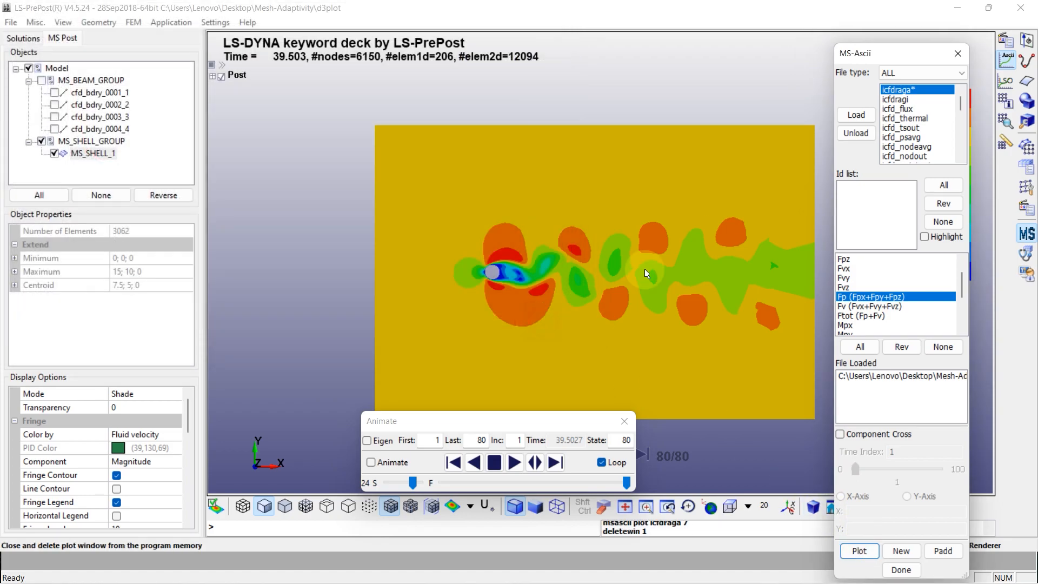
Close the ASCII plotting tool, move the animation controls off the model and add a fluid velocity vector plot to MS_SHELL_1
click(952, 53)
drag(547, 421, 885, 429)
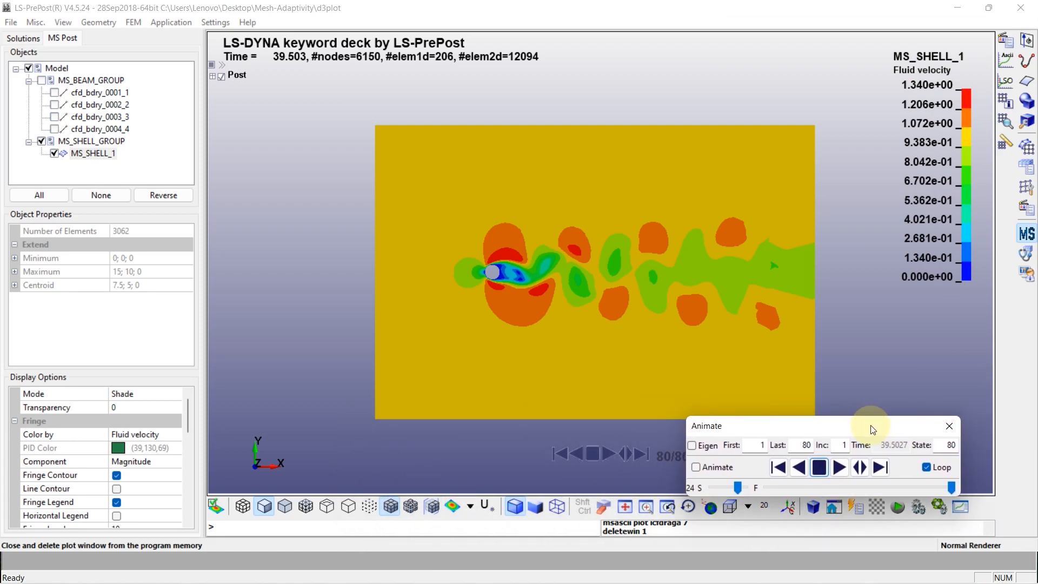
right_click(77, 153)
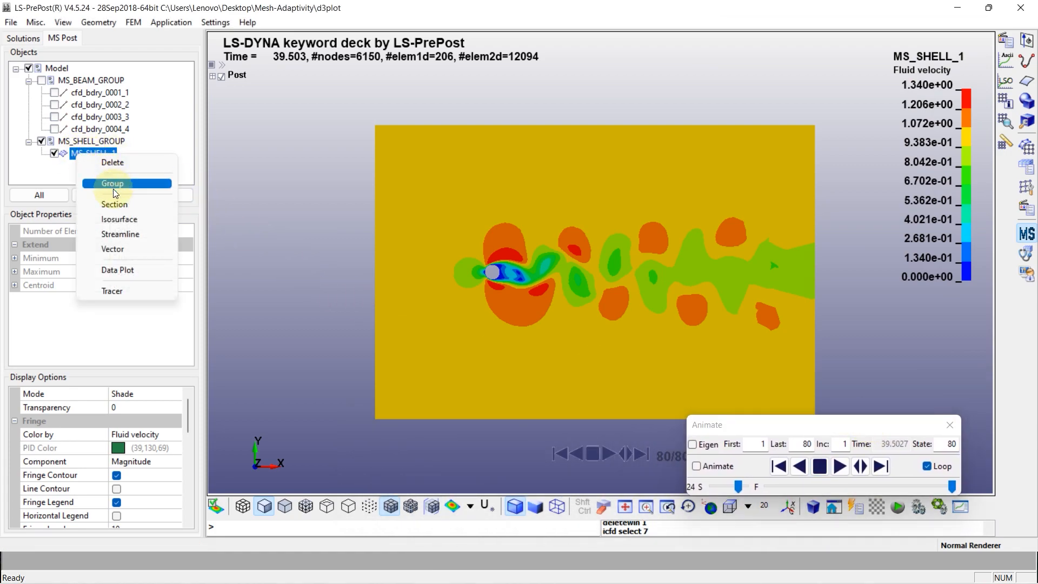
click(108, 249)
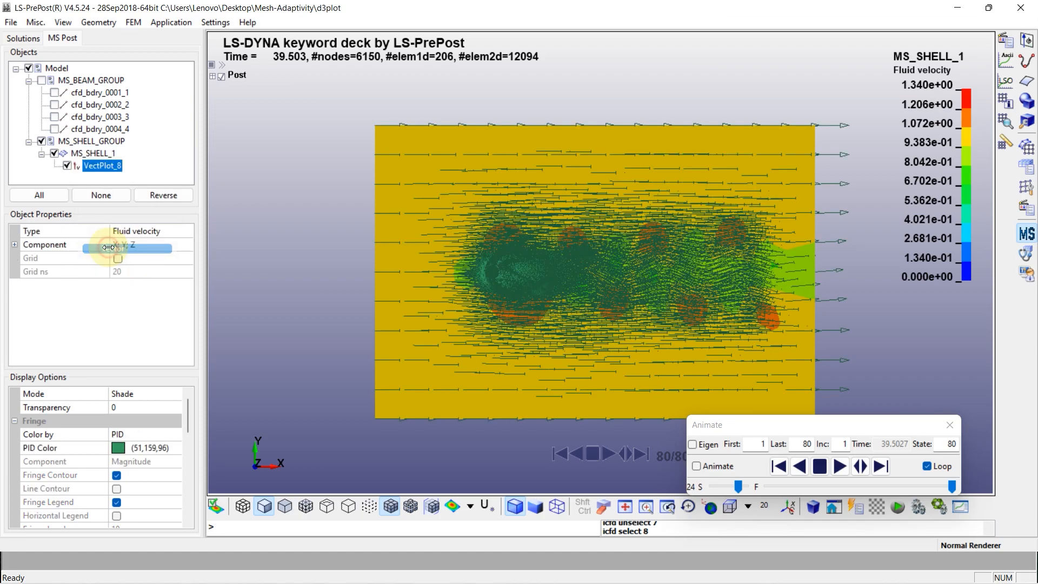
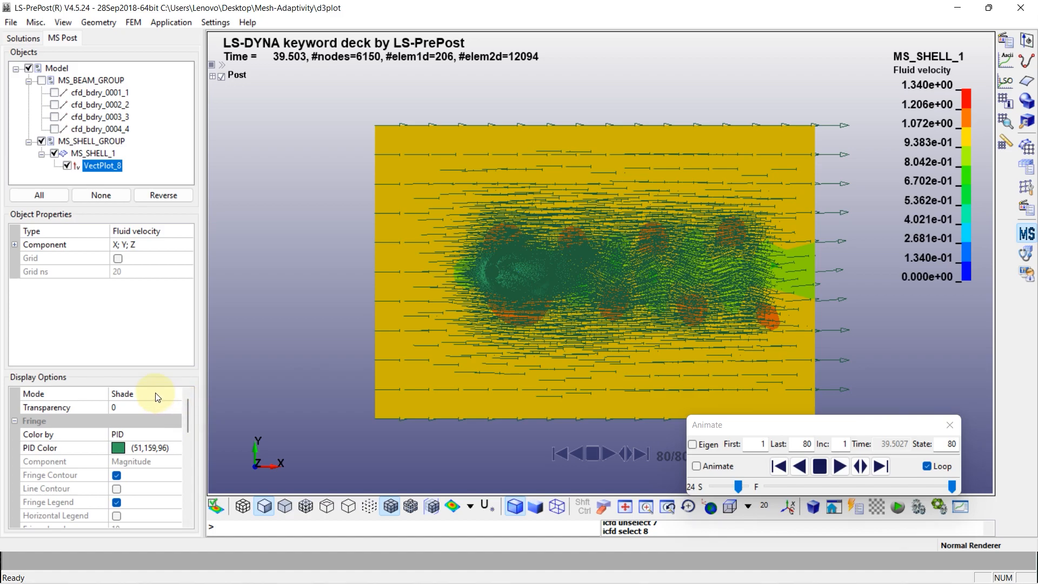
Colour the vector plot under MS_SHELL_1 by Fluid velocity
click(169, 432)
click(173, 433)
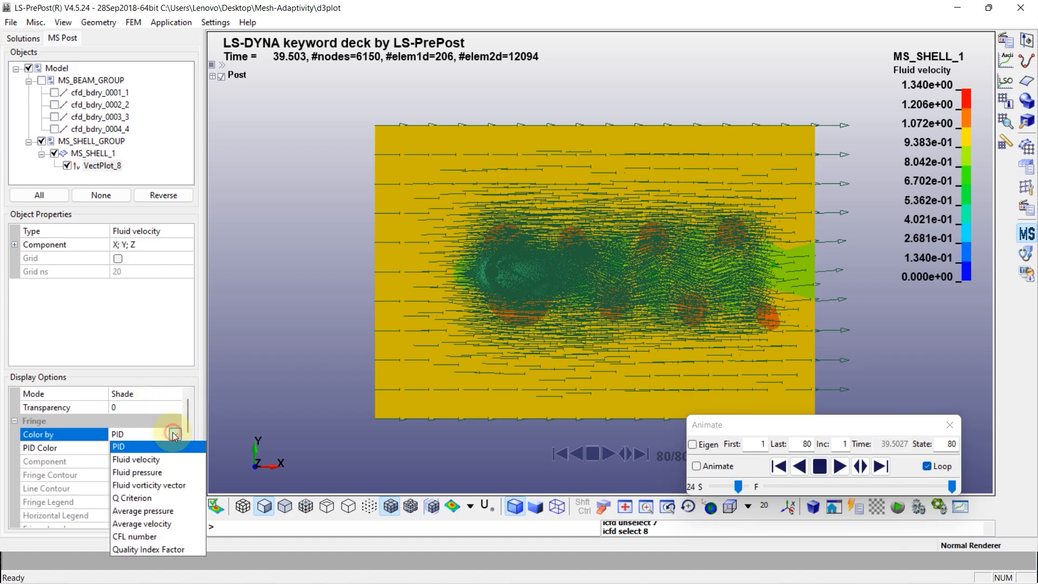
click(146, 462)
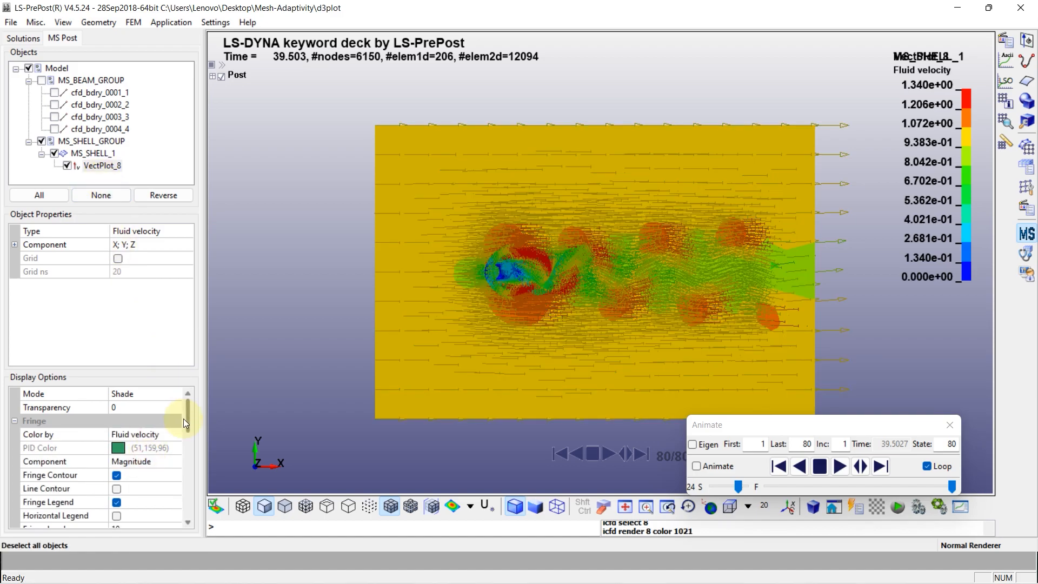
drag(189, 413, 186, 420)
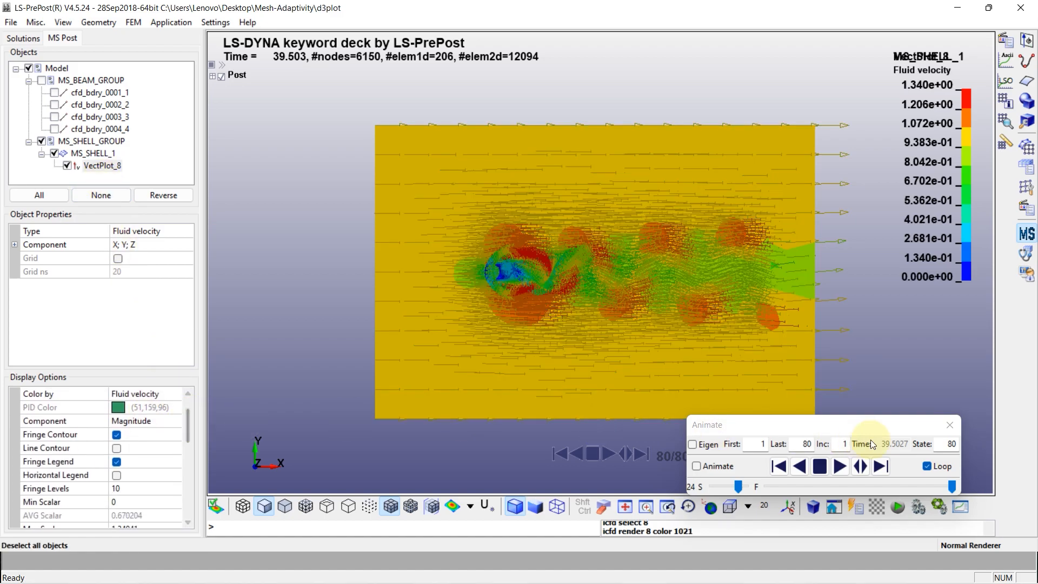
Play the animation forward to examine the coloured velocity vectors around the cylinder, and stop it
click(841, 466)
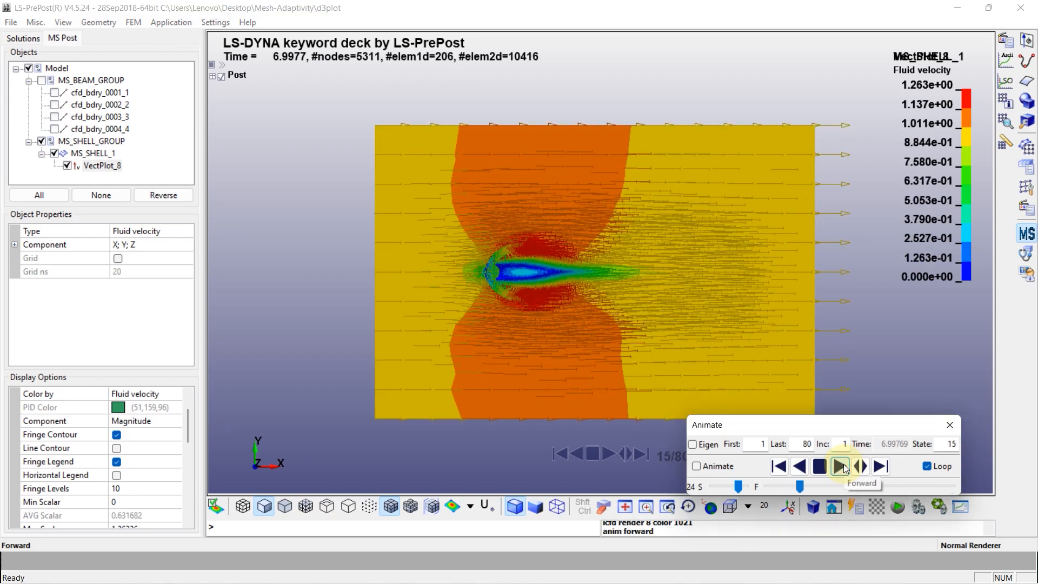
scroll(598, 296, up, 2)
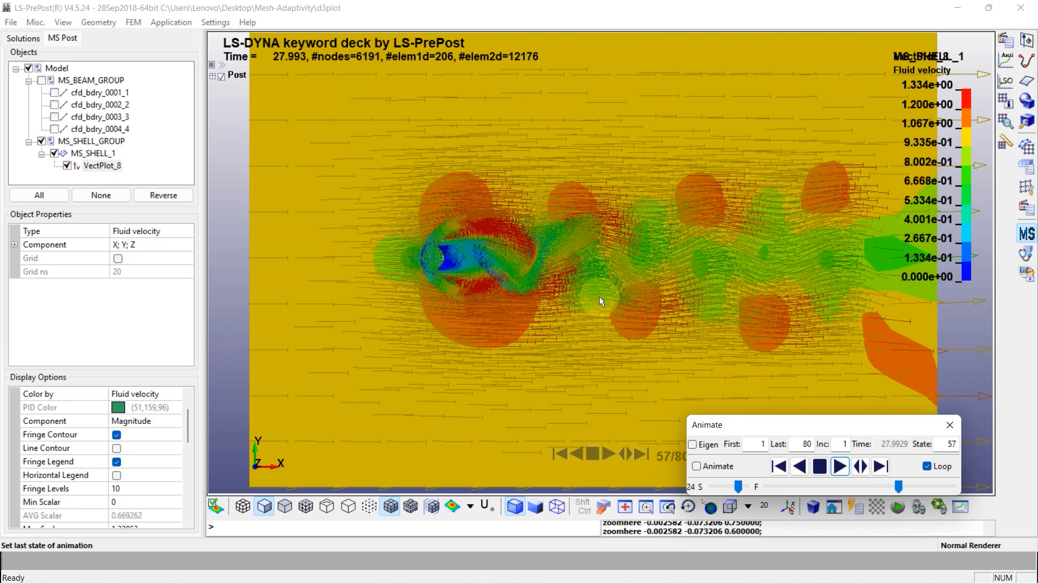
click(819, 466)
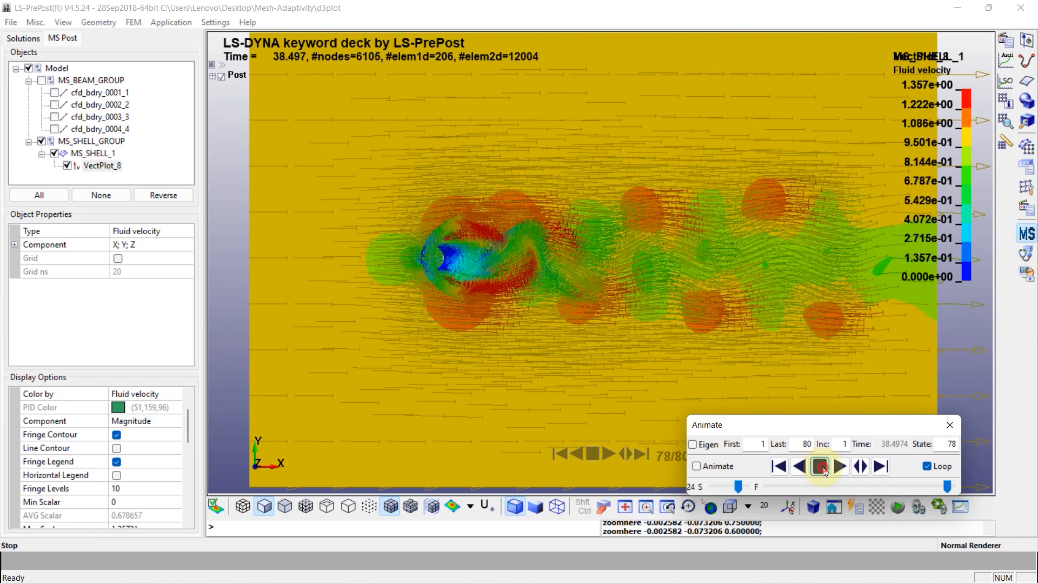
Set the vector plot's Length Scale to 0.5
scroll(187, 427, down, 2)
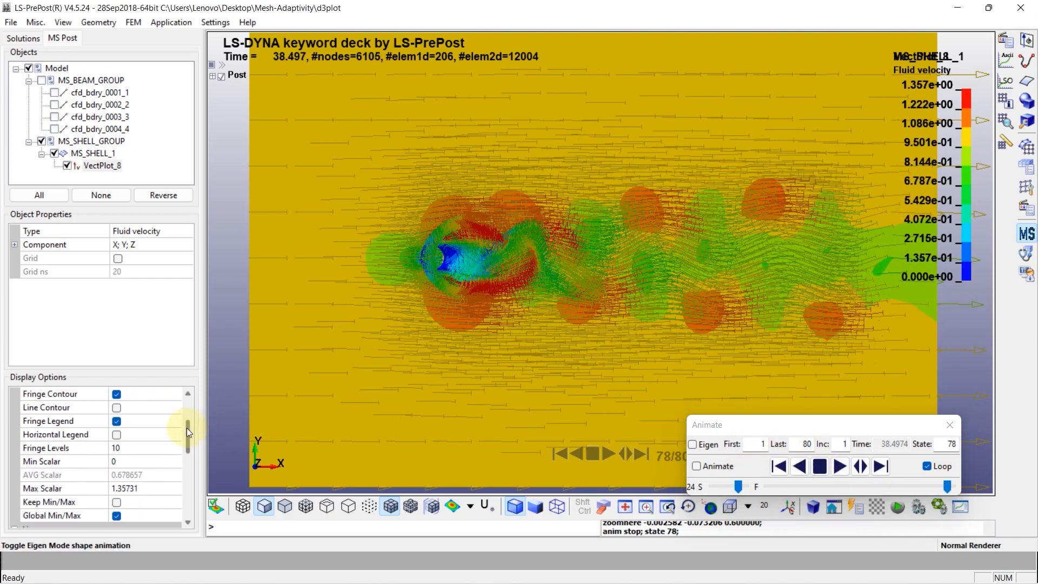
drag(186, 430, 185, 484)
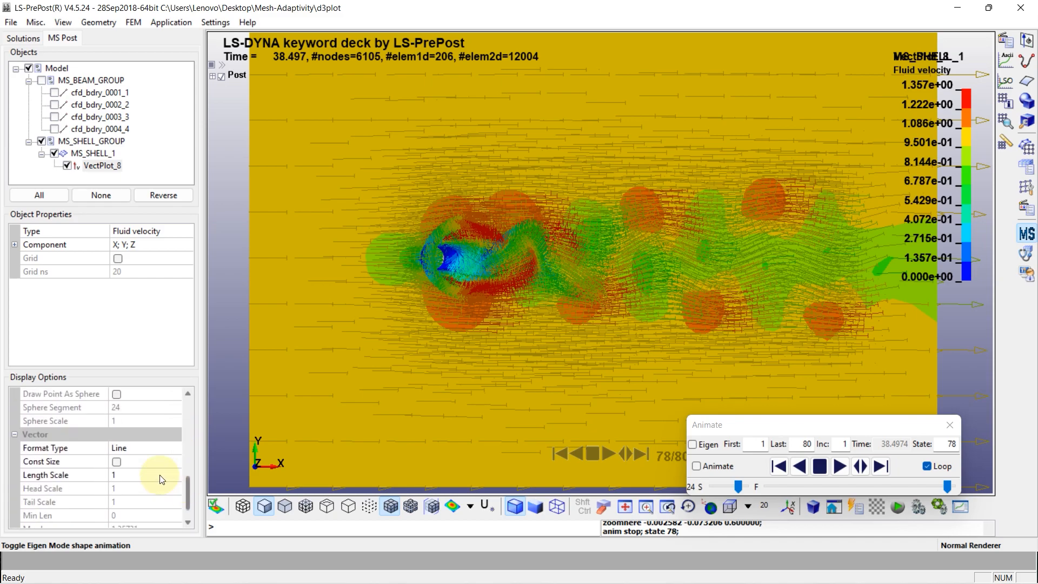
click(123, 475)
text(0.5)
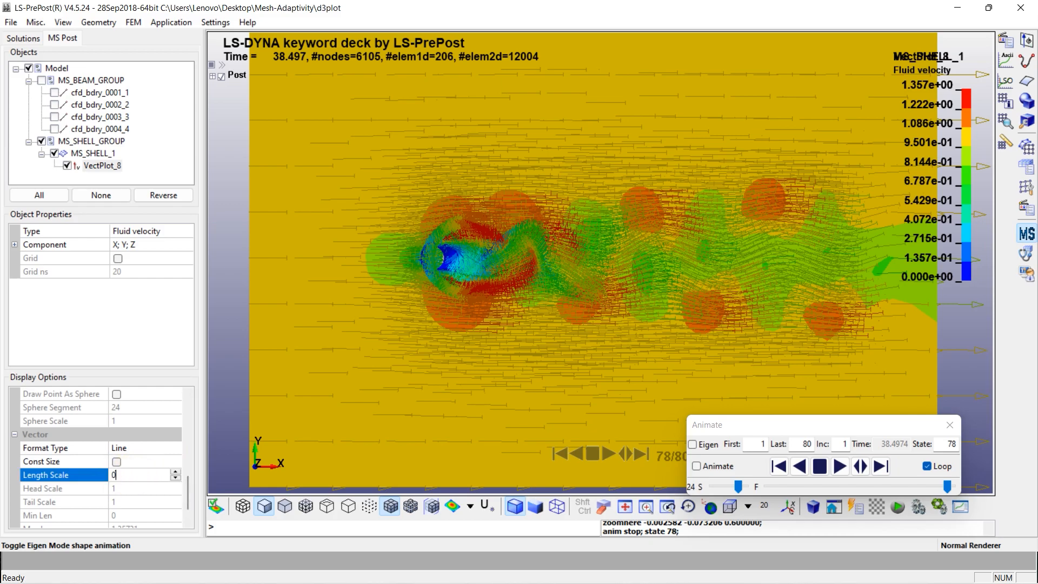
click(219, 425)
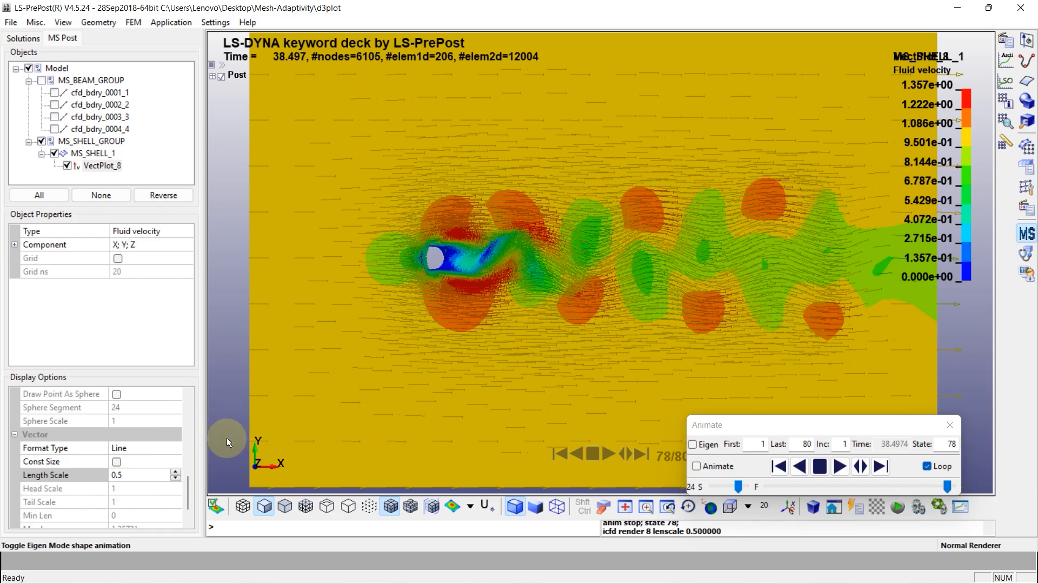
Play the animation forward and hide MS_SHELL_1 to examine only the shortened velocity vectors in the wake
click(839, 466)
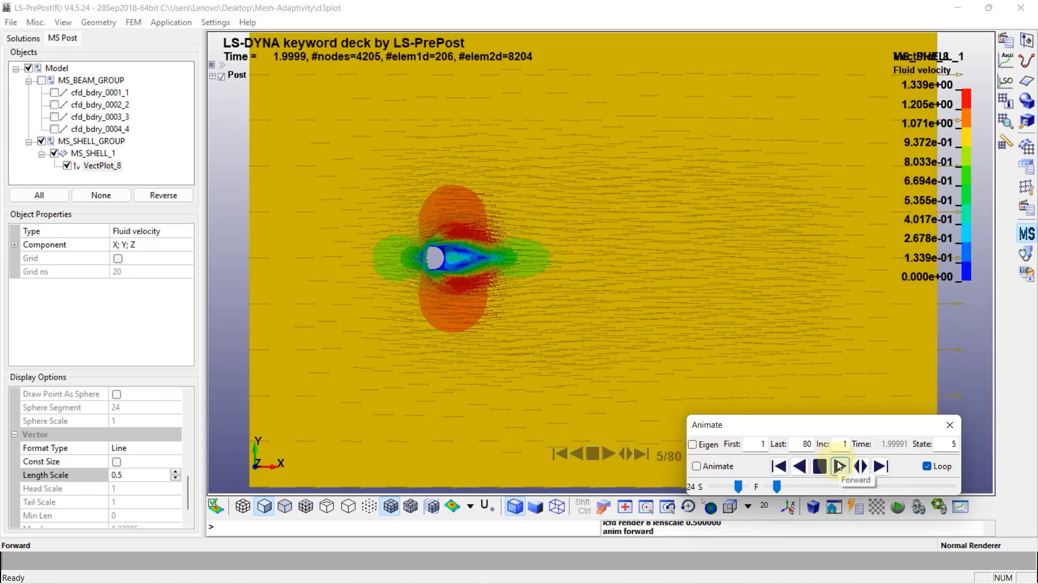
scroll(752, 284, up, 1)
scroll(753, 285, down, 1)
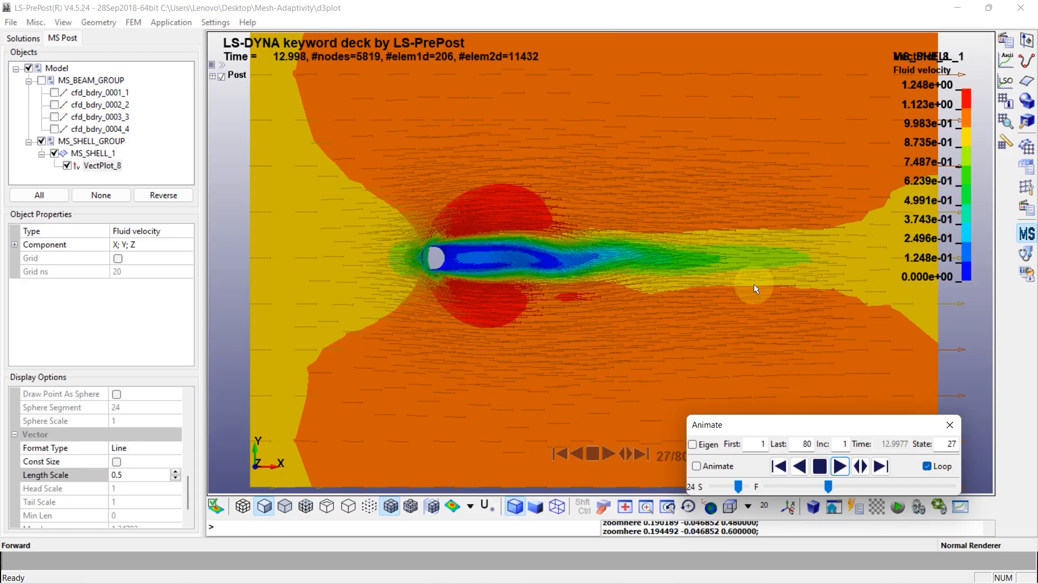
click(54, 154)
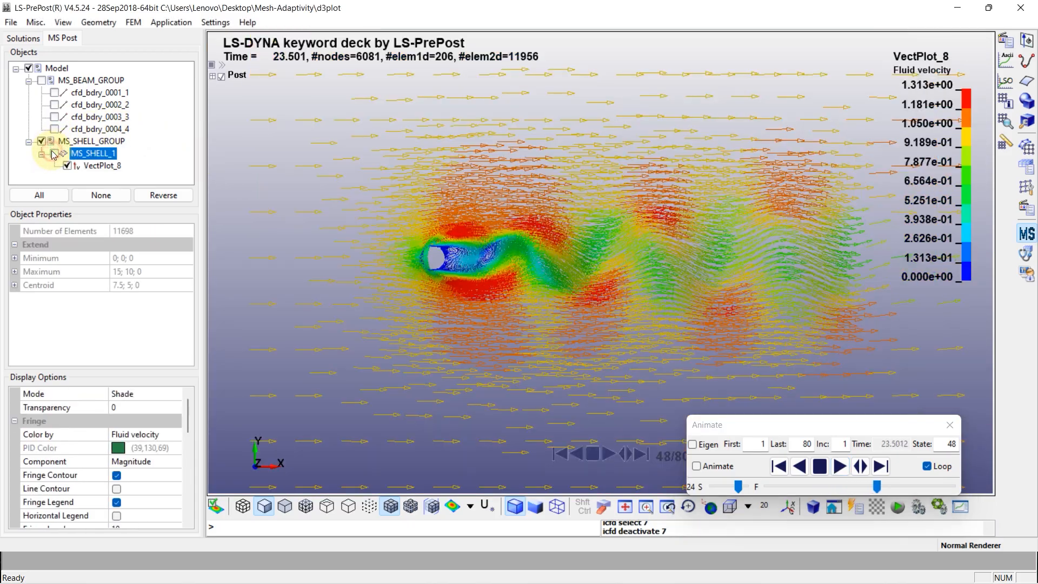
scroll(537, 260, up, 2)
scroll(536, 259, down, 2)
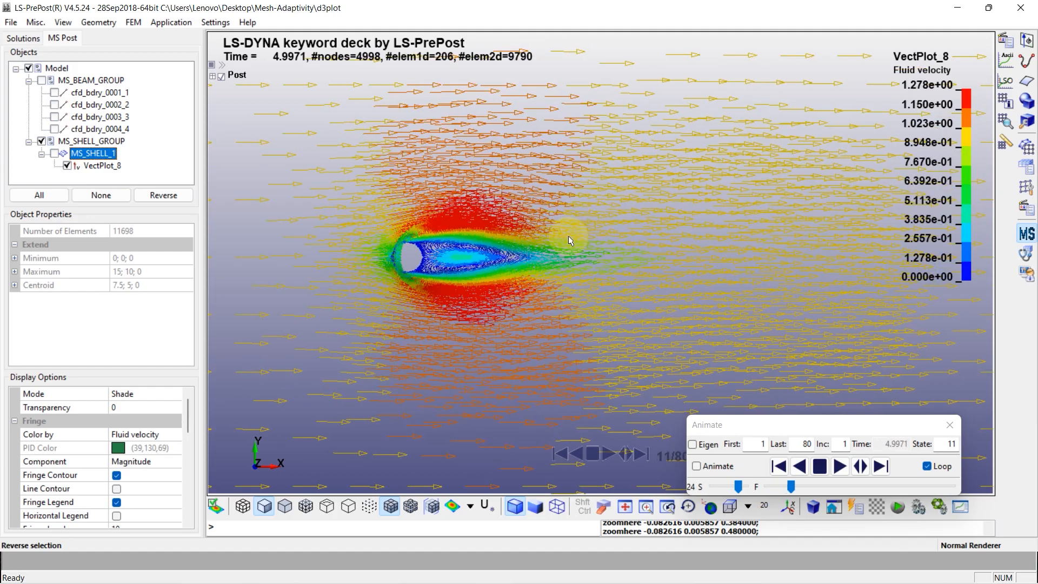
scroll(573, 230, down, 2)
scroll(562, 237, up, 1)
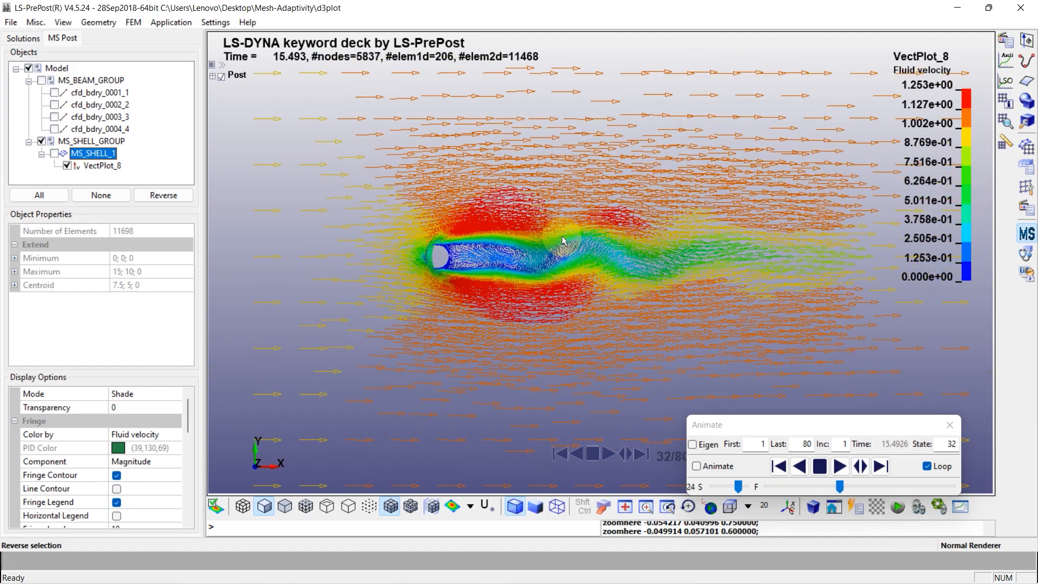
Set the vector Format Type of MS_SHELL_1 to Shade
drag(189, 400, 187, 508)
click(139, 423)
click(176, 423)
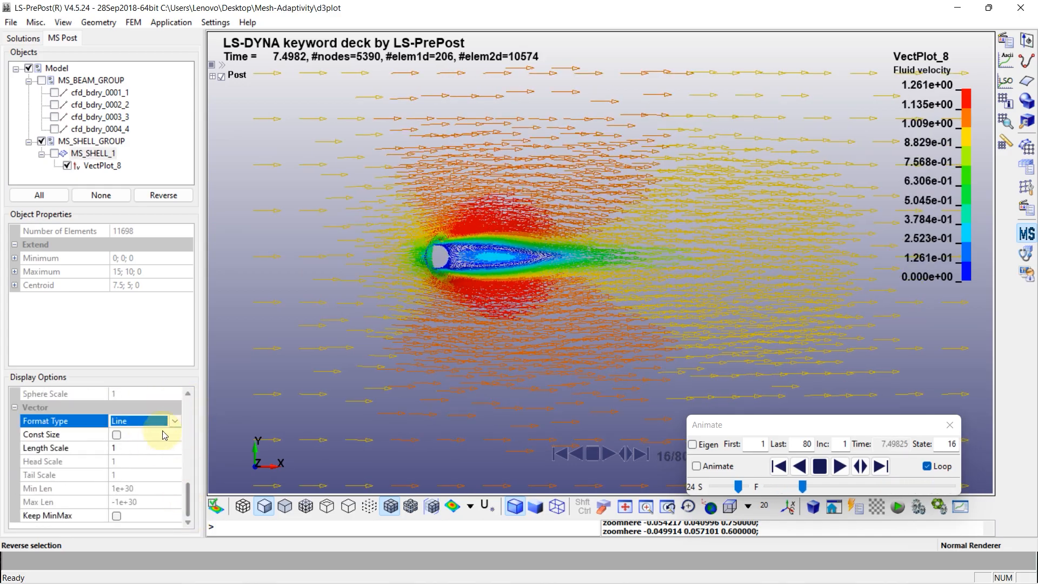
click(174, 420)
click(128, 447)
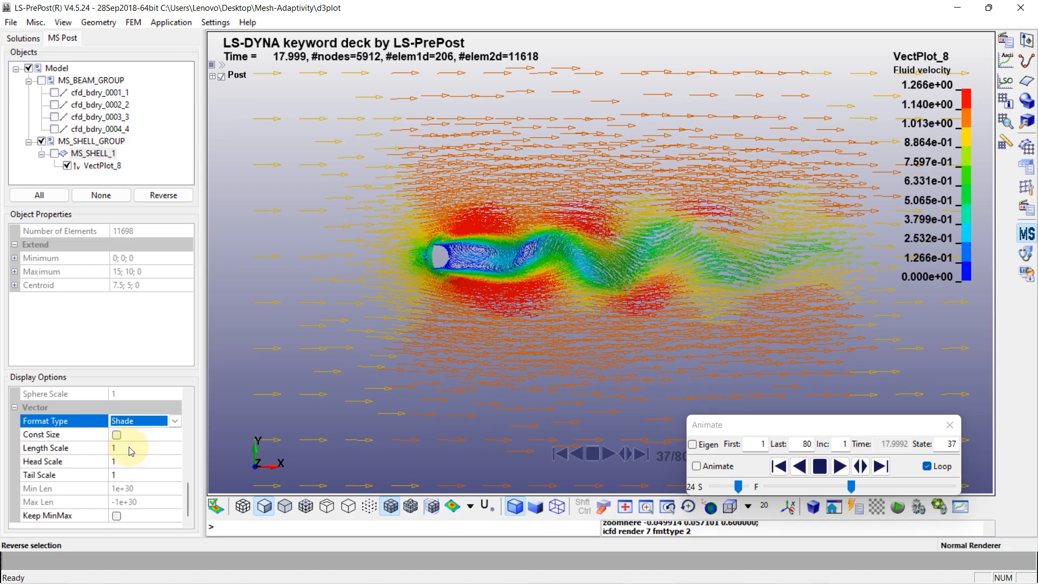
Show MS_SHELL_1 again and try its Const Size vector option on and off
click(56, 154)
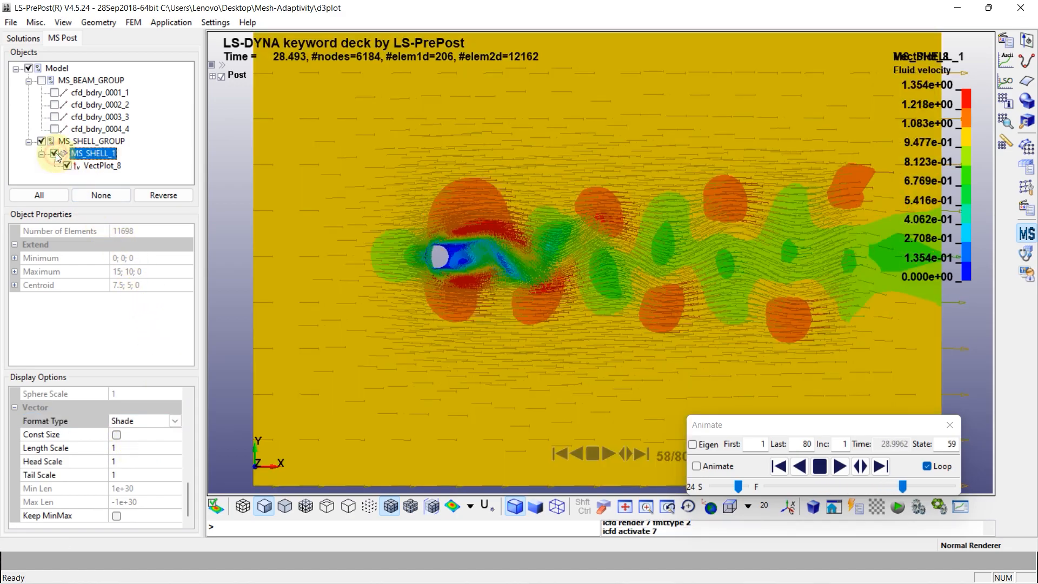
click(174, 421)
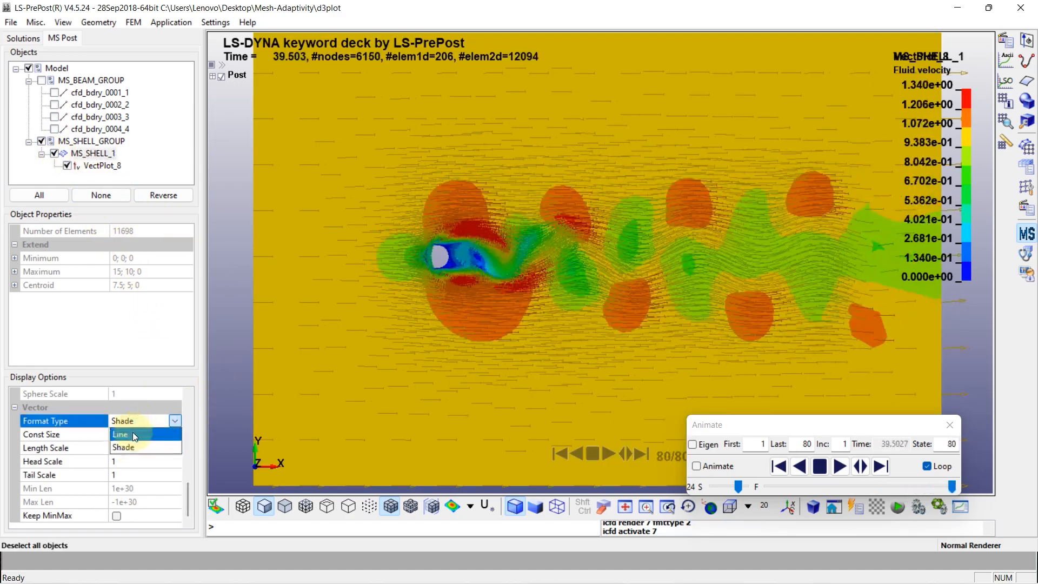
click(128, 444)
click(117, 435)
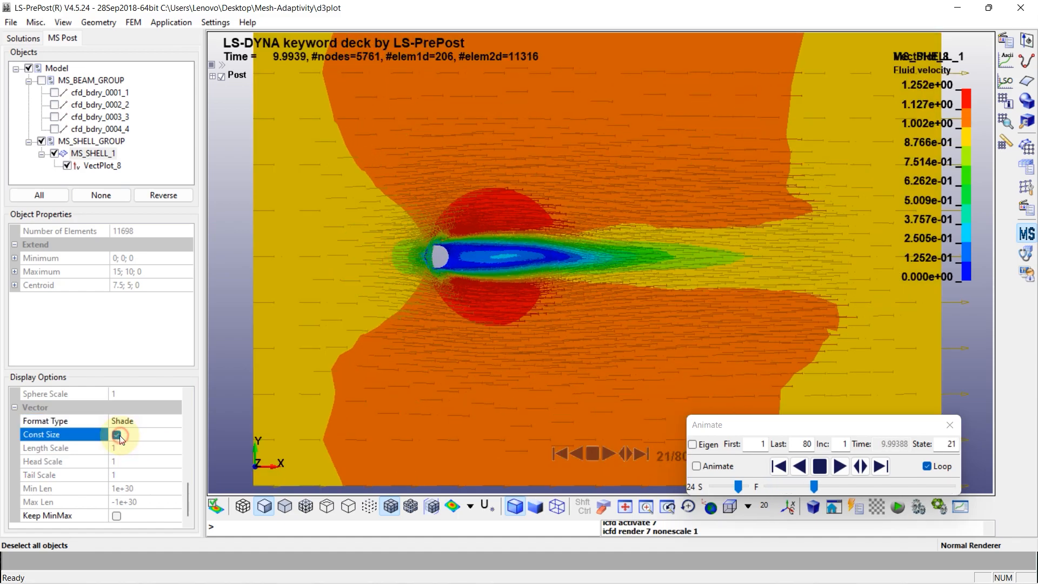
click(116, 435)
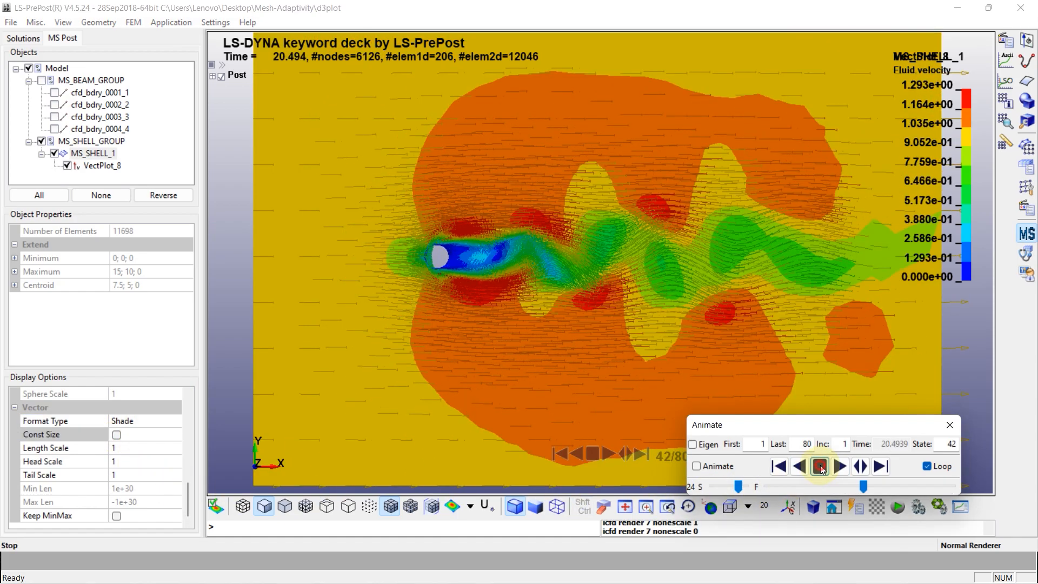
Set the vector Format Type of VectPlot_8 to Shade
click(100, 165)
right_click(100, 167)
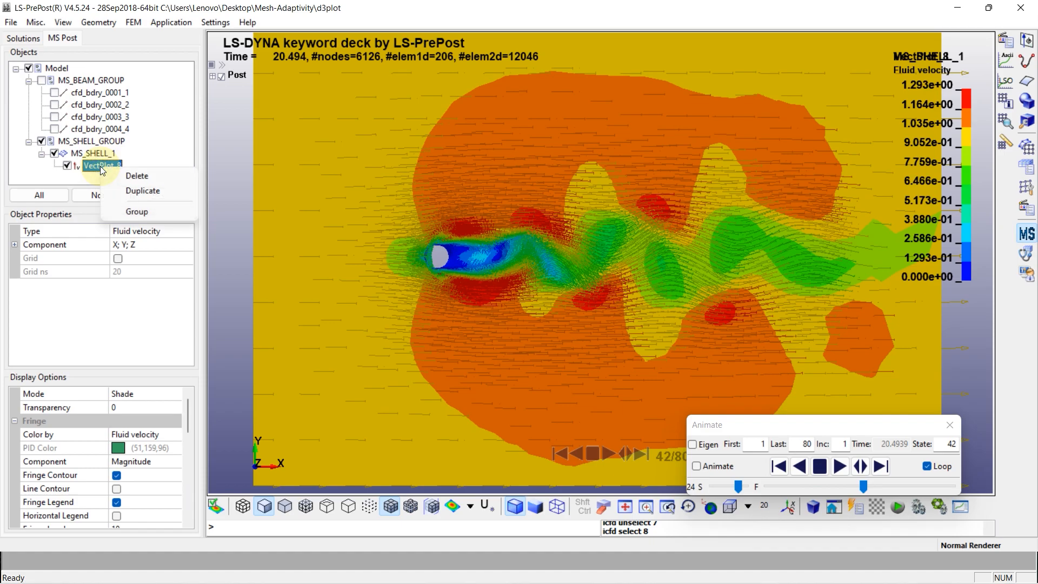
click(99, 163)
drag(186, 407, 185, 504)
click(138, 419)
click(183, 420)
click(174, 421)
click(134, 445)
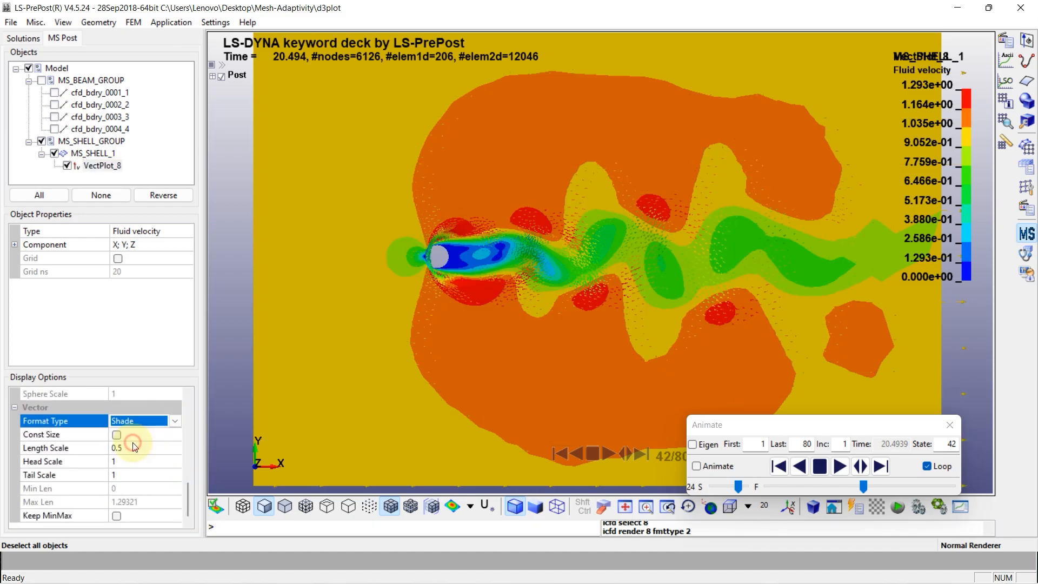
scroll(532, 300, up, 2)
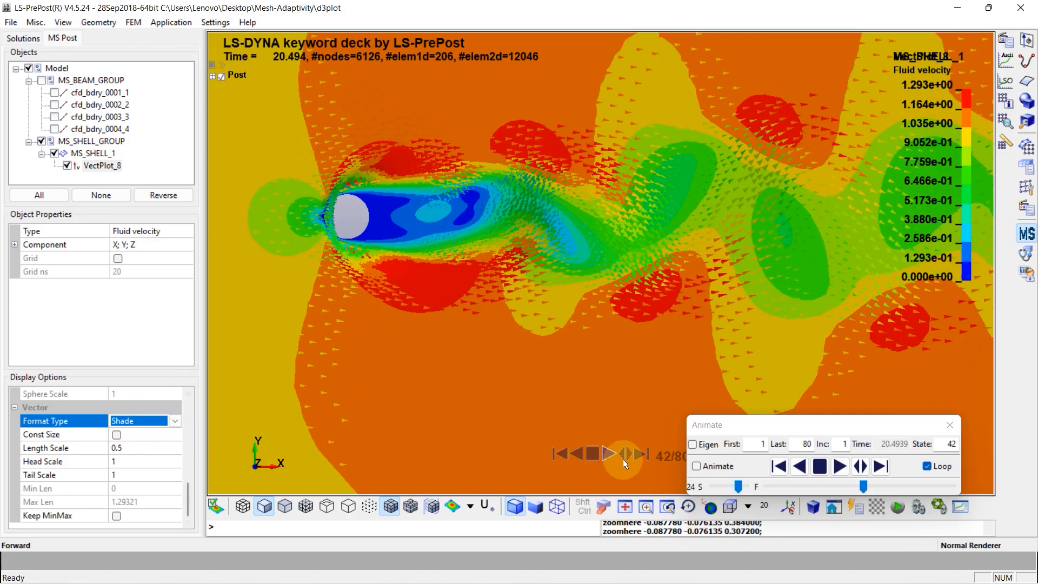
Hide MS_SHELL_1, play the animation to examine the shaded velocity arrows behind the cylinder, and stop it
click(54, 153)
click(838, 466)
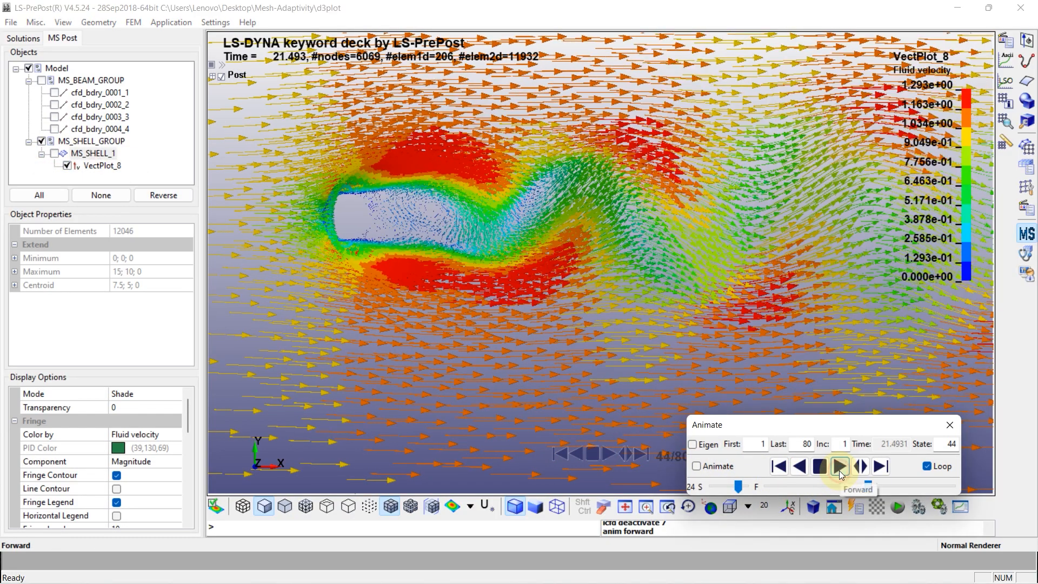
scroll(482, 232, up, 1)
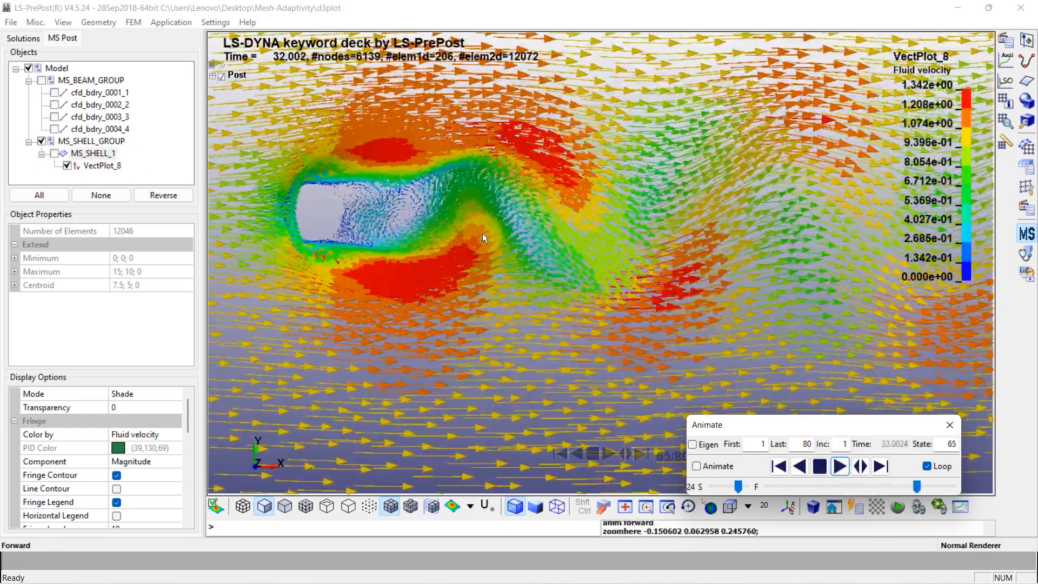
scroll(483, 234, down, 2)
scroll(483, 234, up, 1)
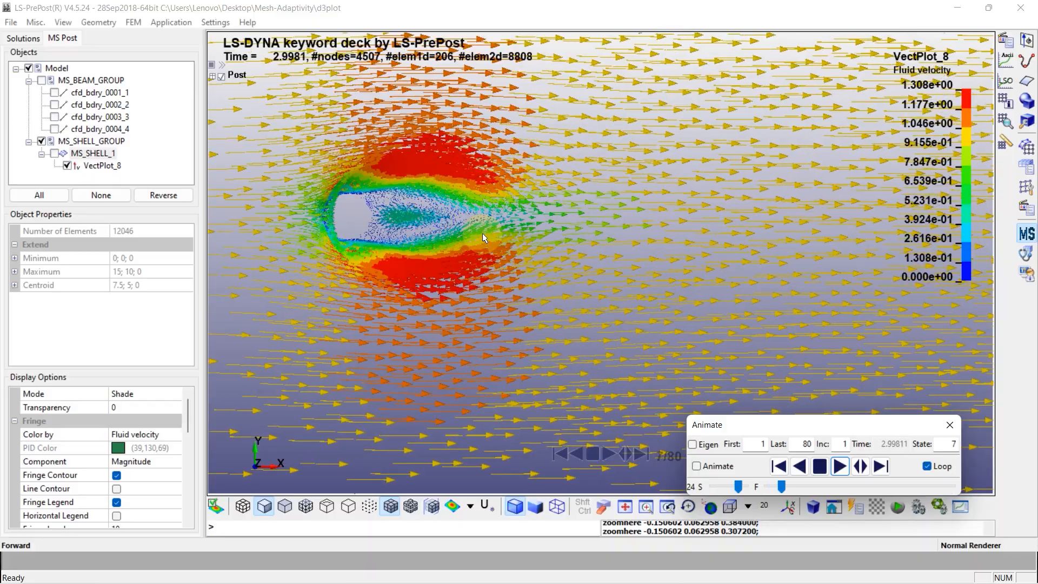
scroll(482, 232, up, 1)
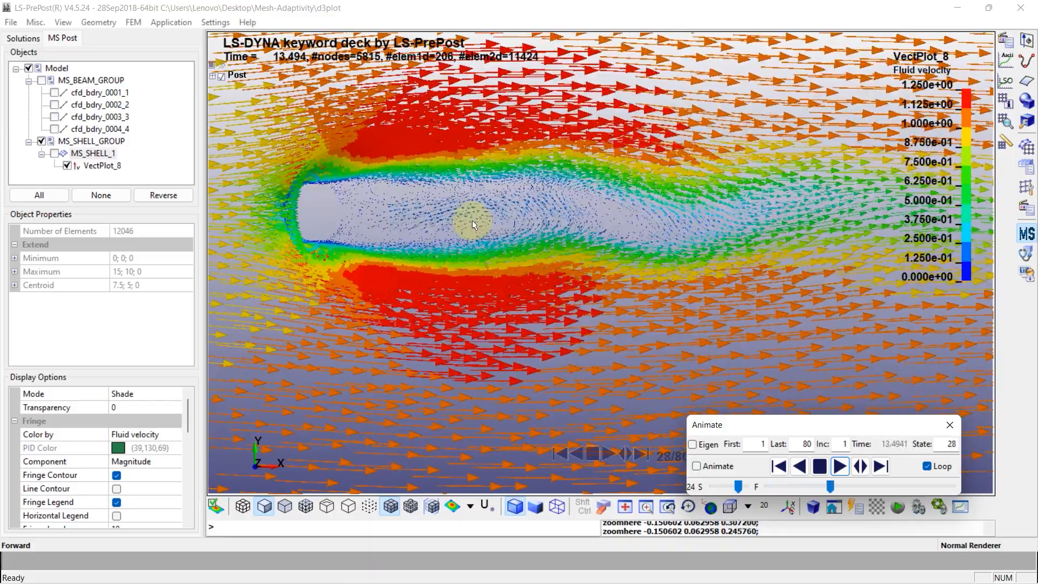
scroll(498, 241, down, 2)
click(819, 466)
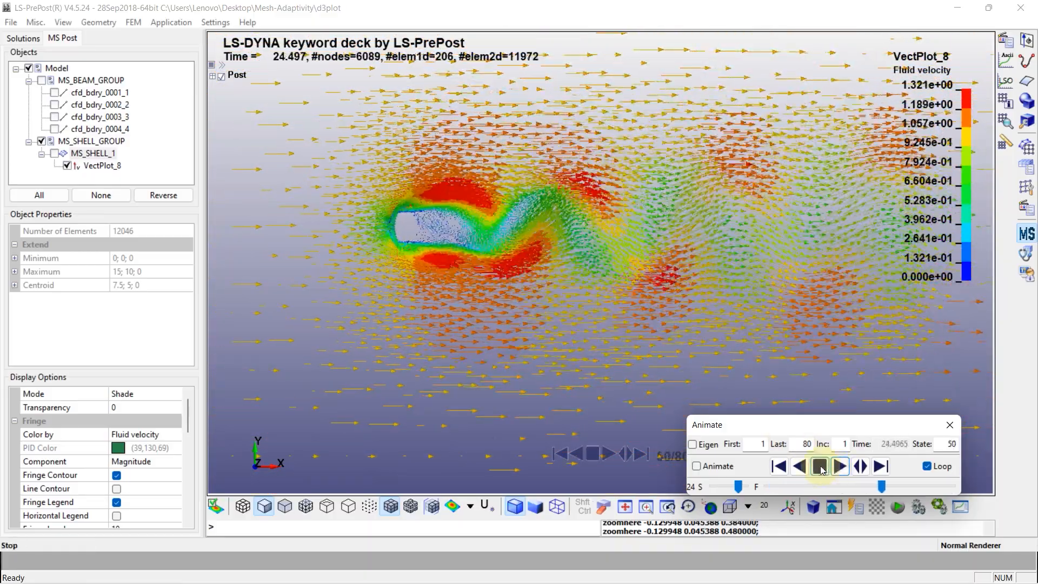
click(820, 466)
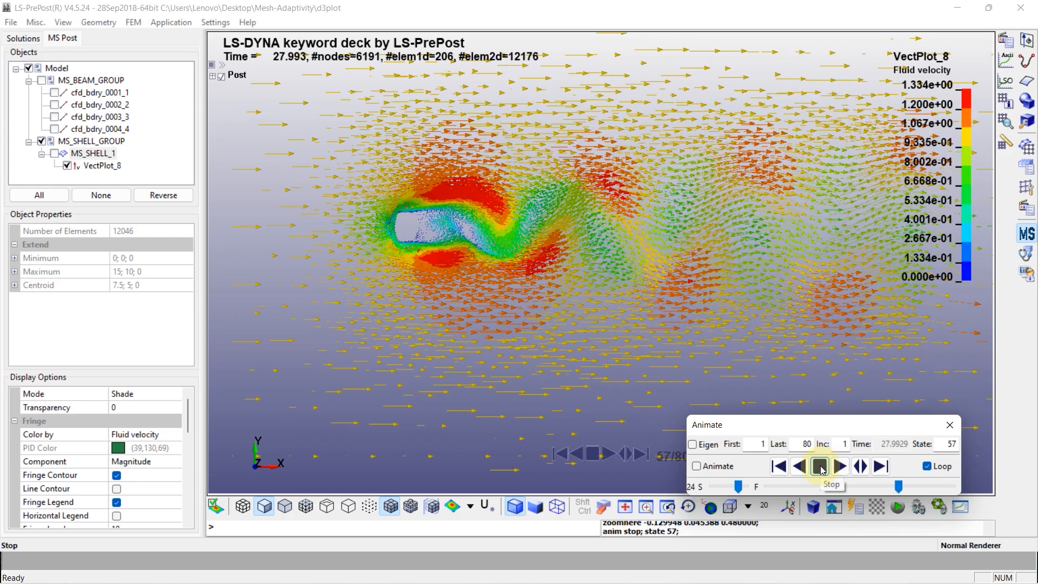
Switch the display from VectPlot_8 to MS_SHELL_1 and add a streamline object to that shell part
click(67, 165)
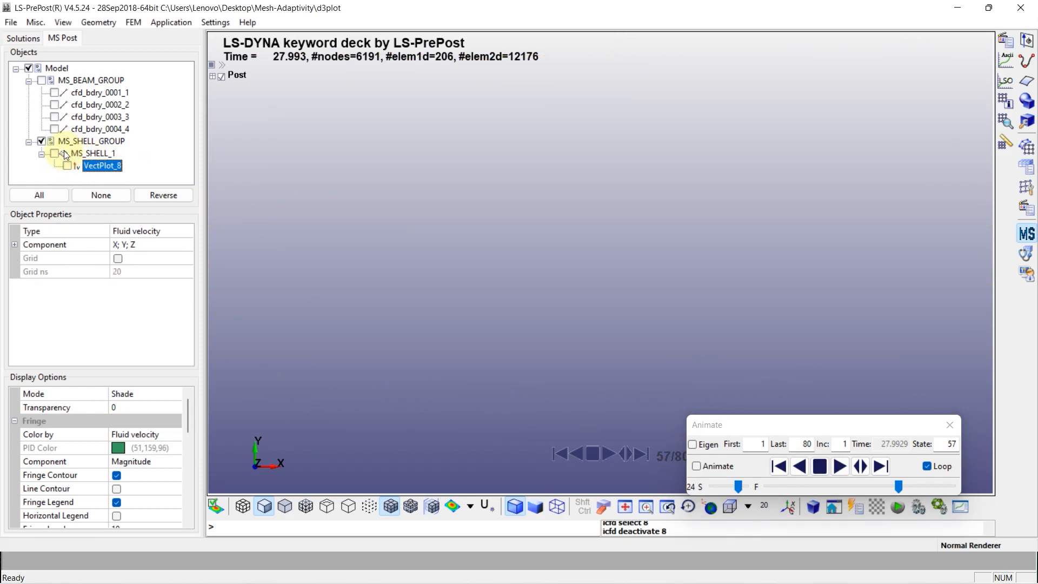
click(54, 154)
right_click(79, 153)
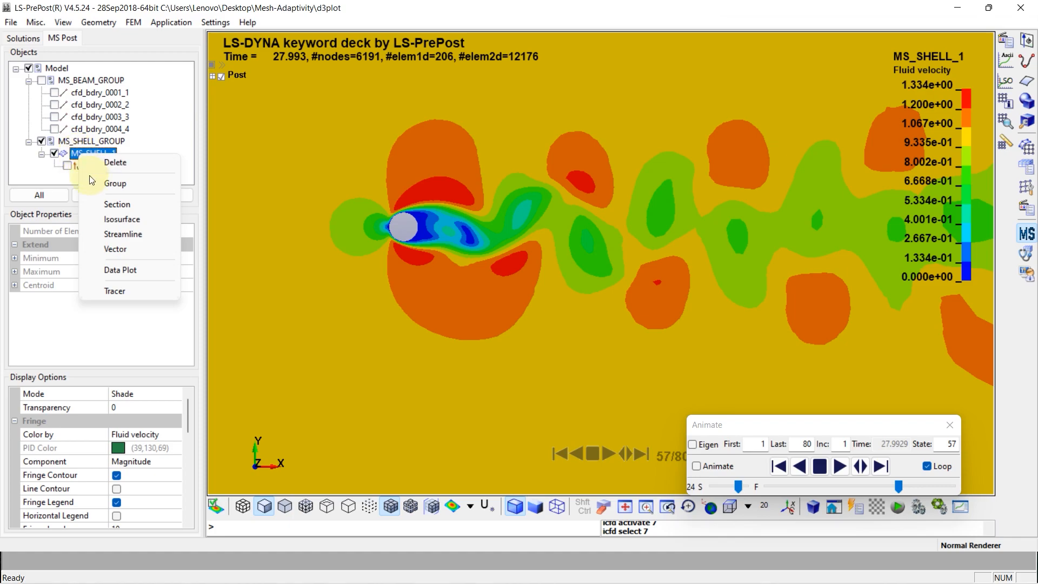
click(121, 234)
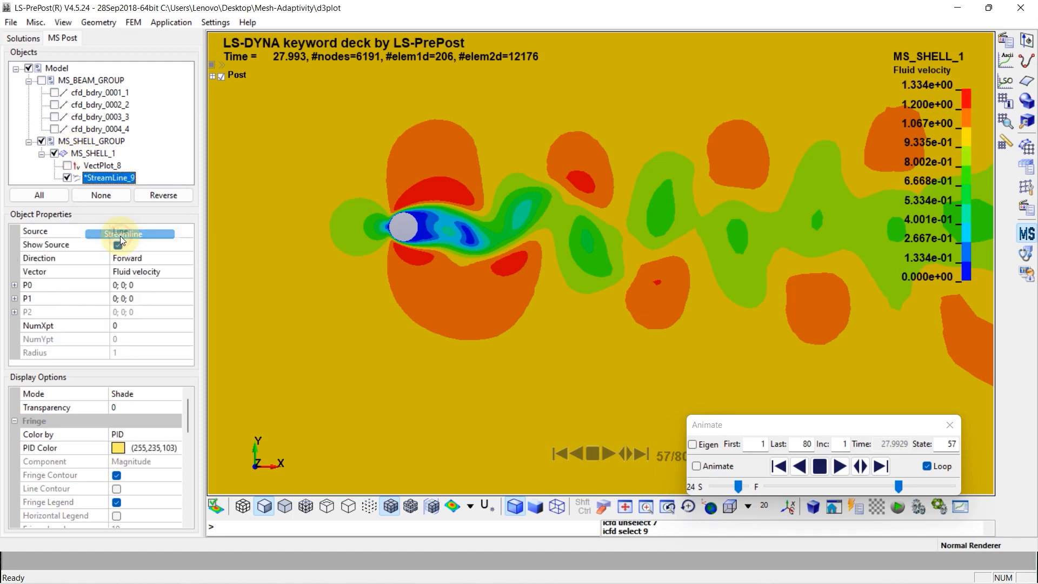
click(109, 179)
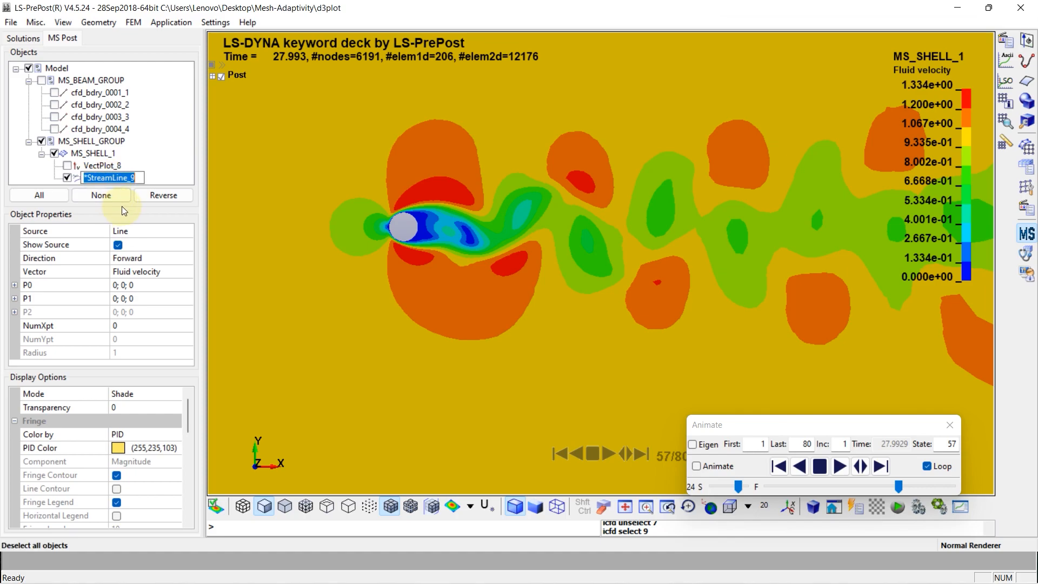
Set the Source of the StreamLine_9 object to Plane
click(142, 232)
click(184, 231)
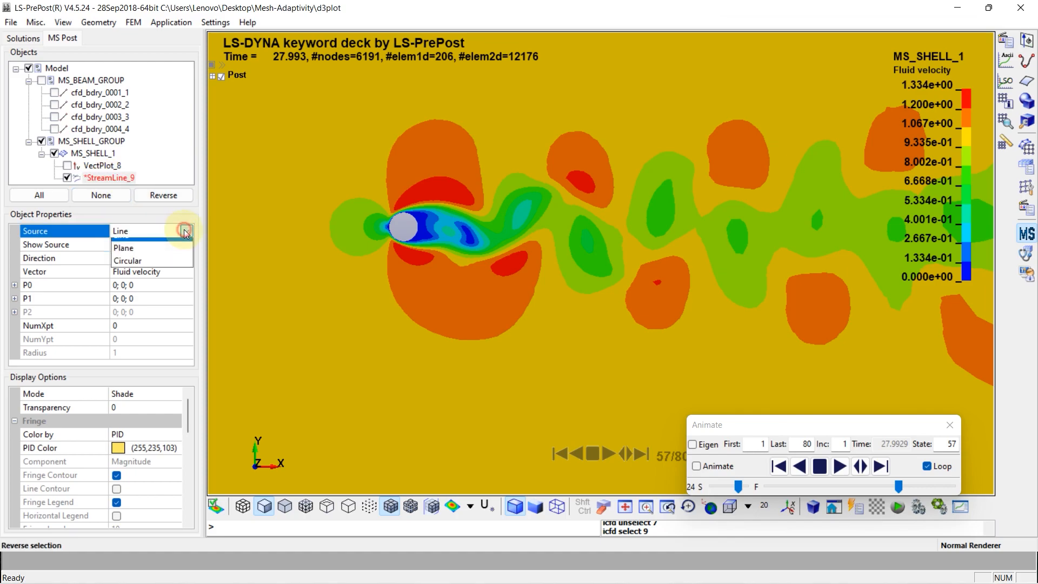
click(146, 257)
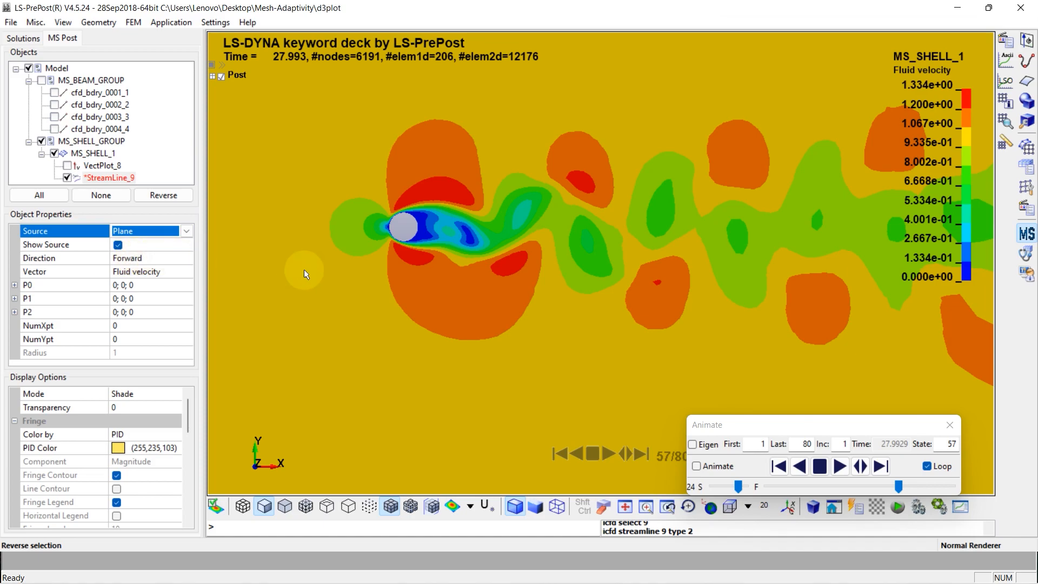
scroll(304, 270, down, 2)
middle_drag(333, 242, 418, 249)
scroll(432, 244, up, 1)
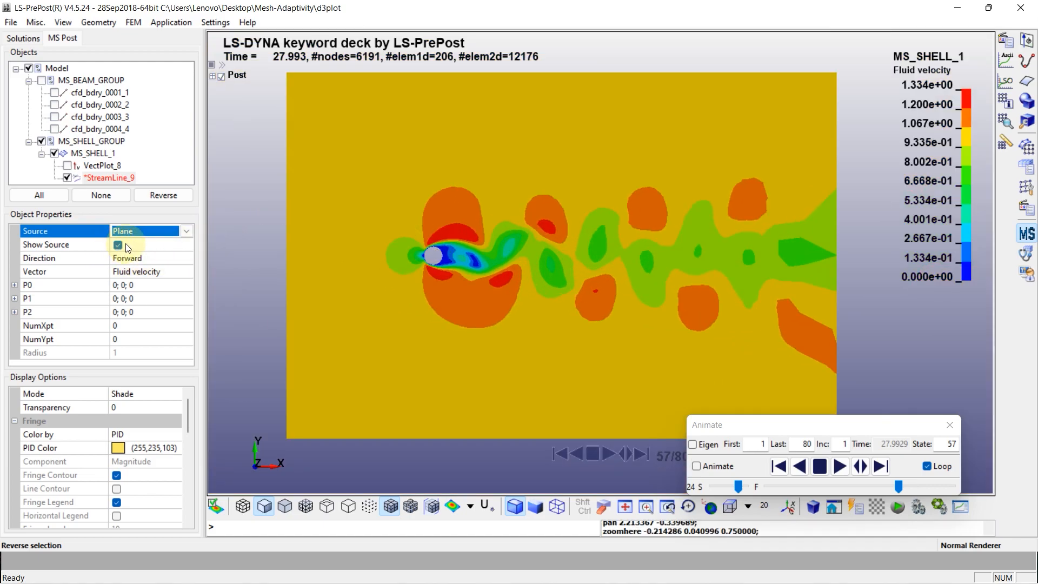
Set the Y coordinate of the streamline source plane's point P1 to 10
click(14, 285)
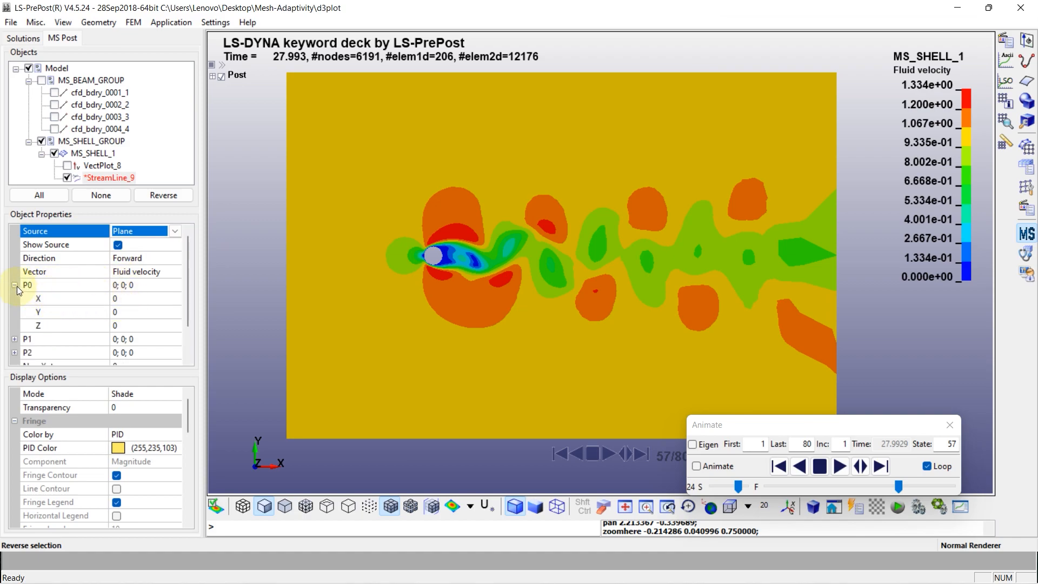
click(14, 285)
click(14, 298)
click(124, 326)
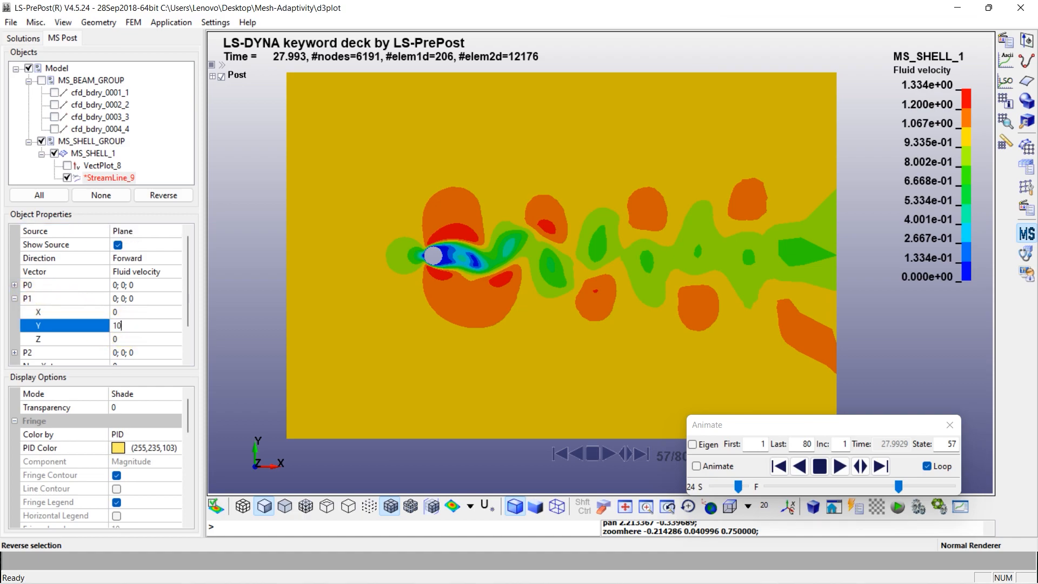
key(Return)
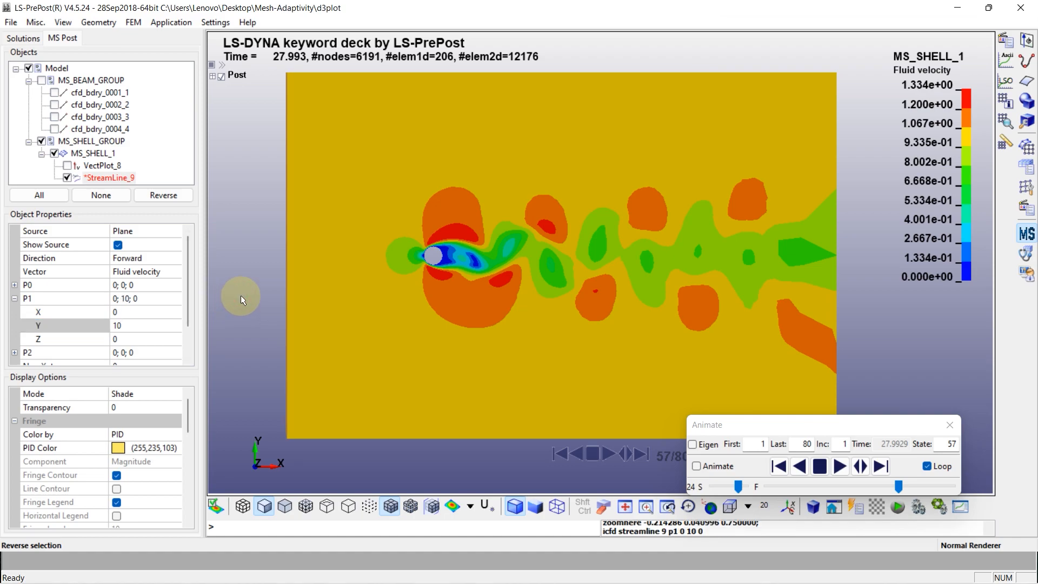
Set the X coordinate of the source plane's point P2 to 15, and set both NumXpt and NumYpt to 20
click(15, 299)
click(14, 311)
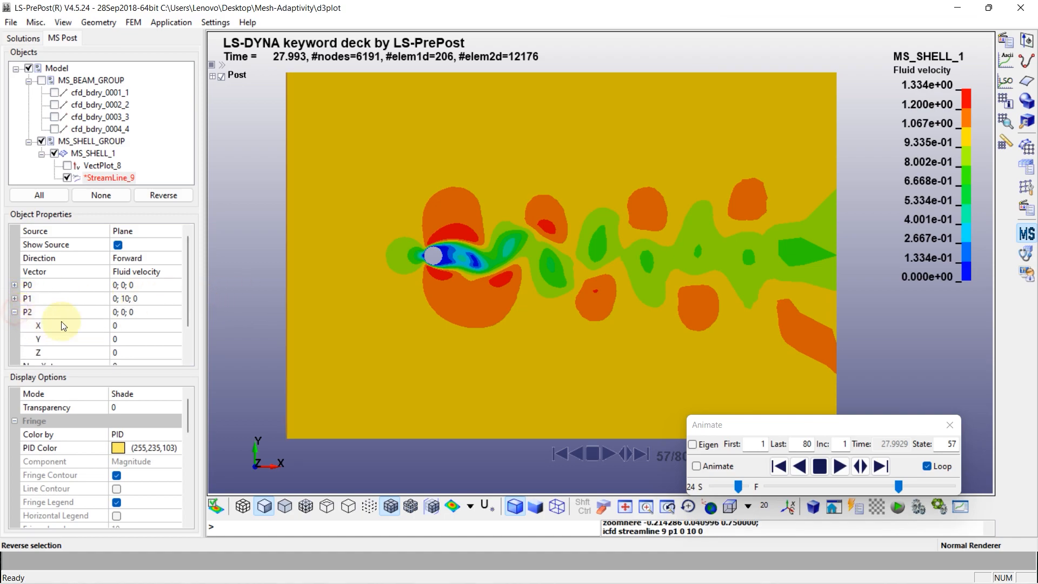
click(122, 325)
text(1)
click(226, 262)
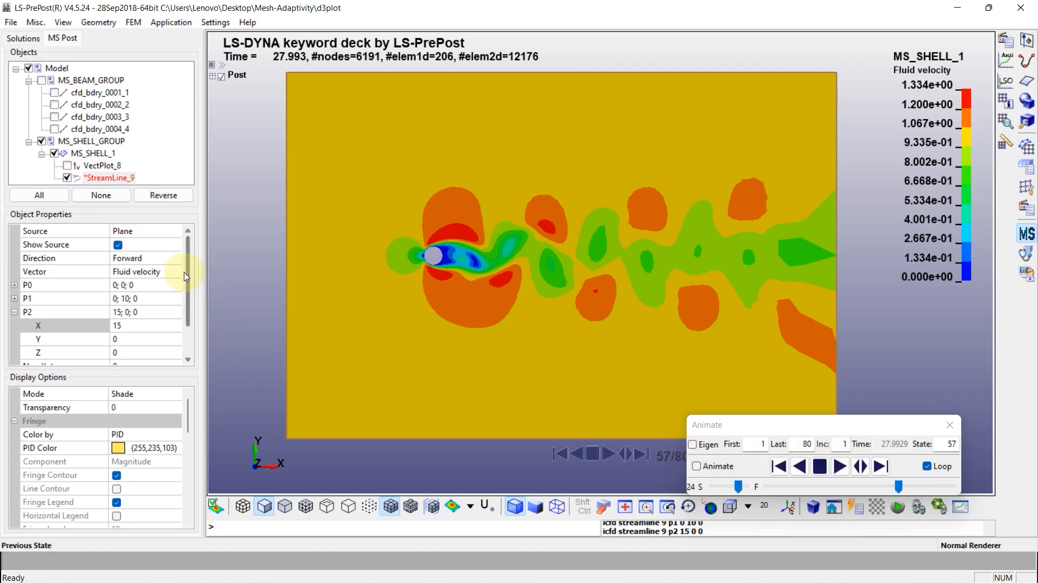
click(14, 312)
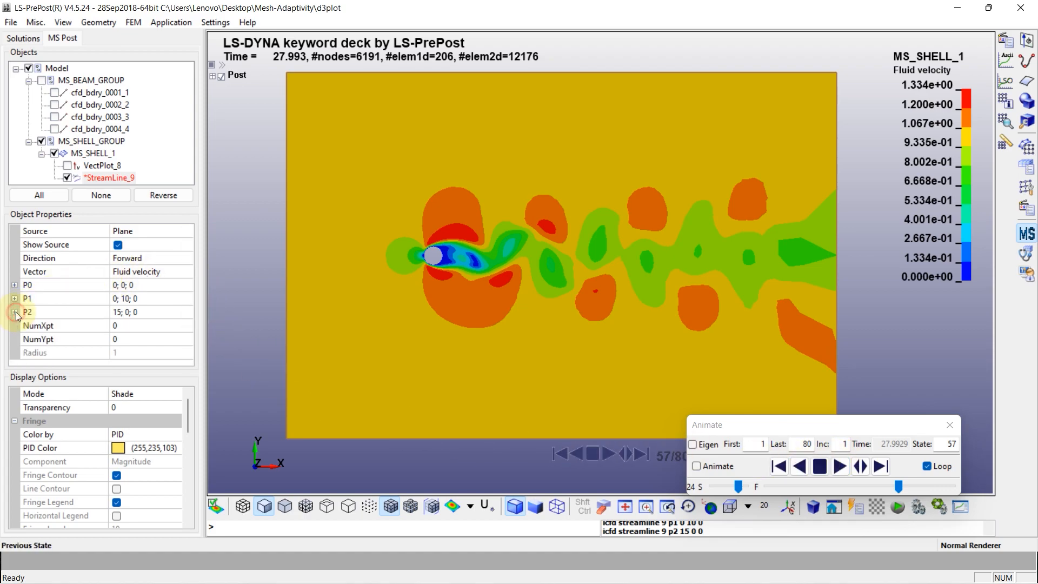
click(144, 339)
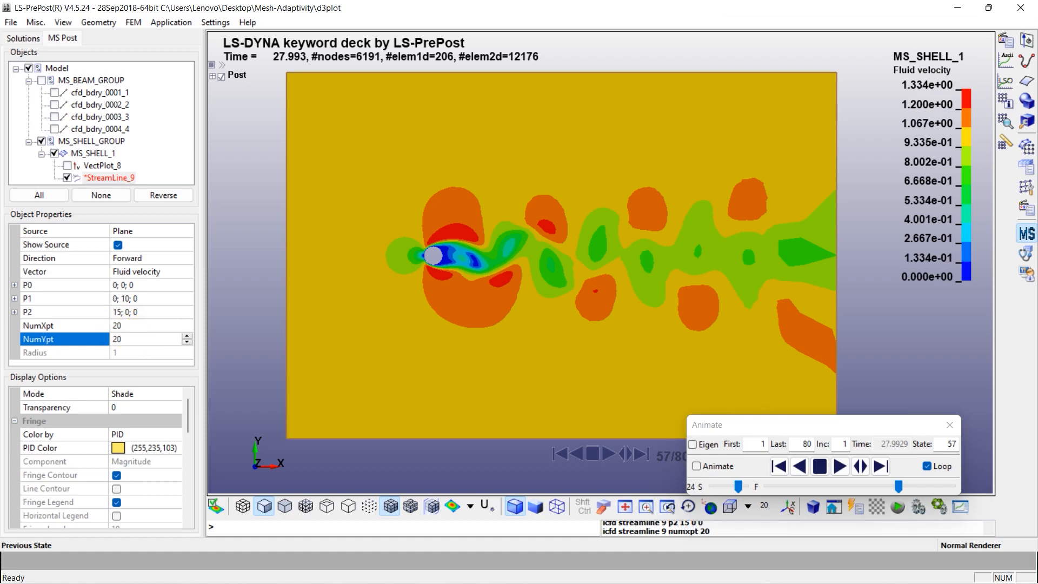
click(229, 363)
Color StreamLine_9 by Fluid velocity and update the object to generate its streamlines
click(163, 396)
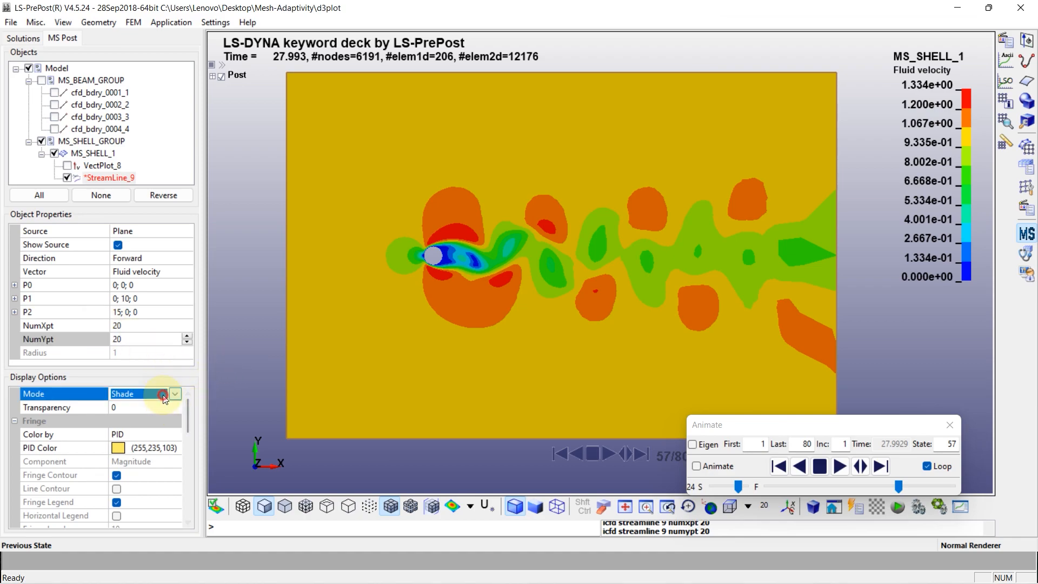
click(174, 394)
click(174, 393)
drag(185, 403, 189, 414)
click(177, 407)
click(174, 407)
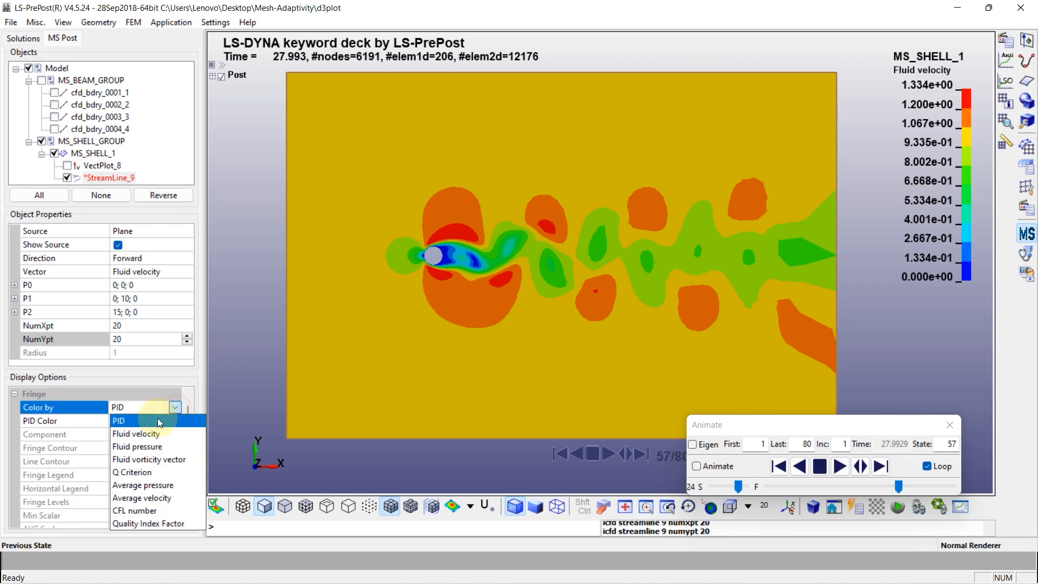
click(140, 436)
right_click(106, 178)
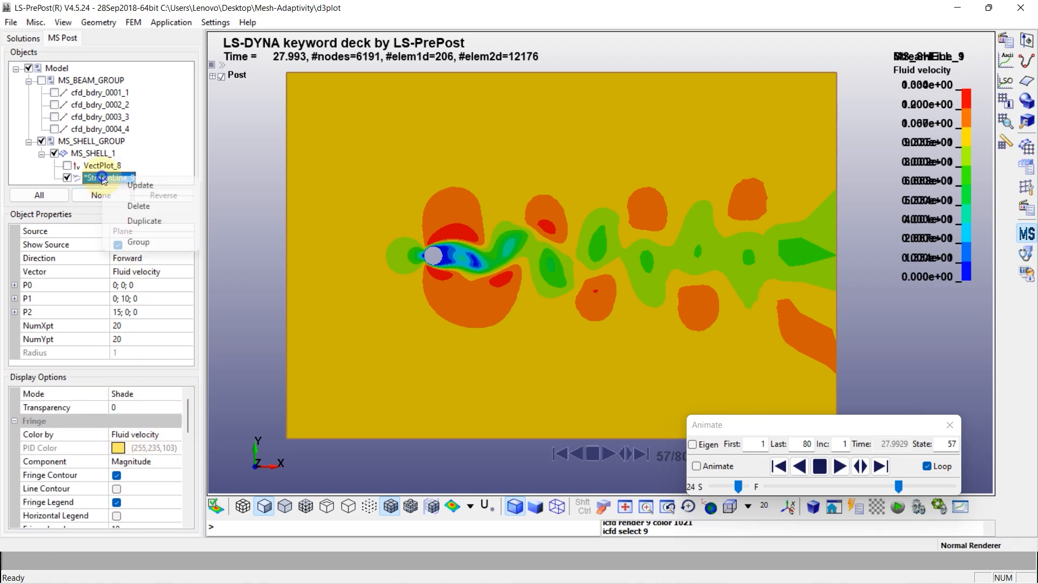
click(128, 184)
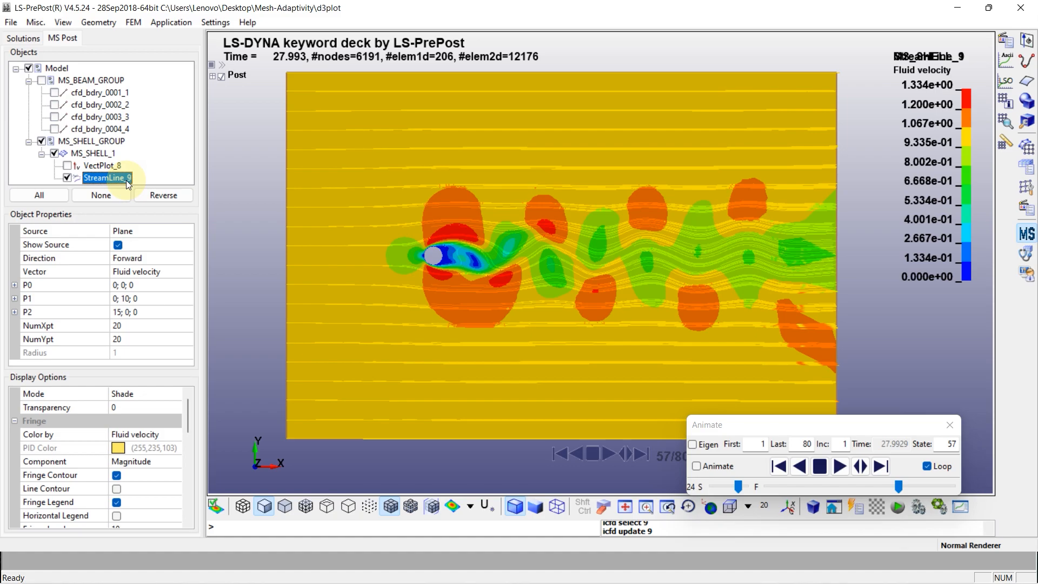
Hide MS_SHELL_1, play the animation to examine the streamlines behind the cylinder, and stop it
click(55, 154)
click(840, 467)
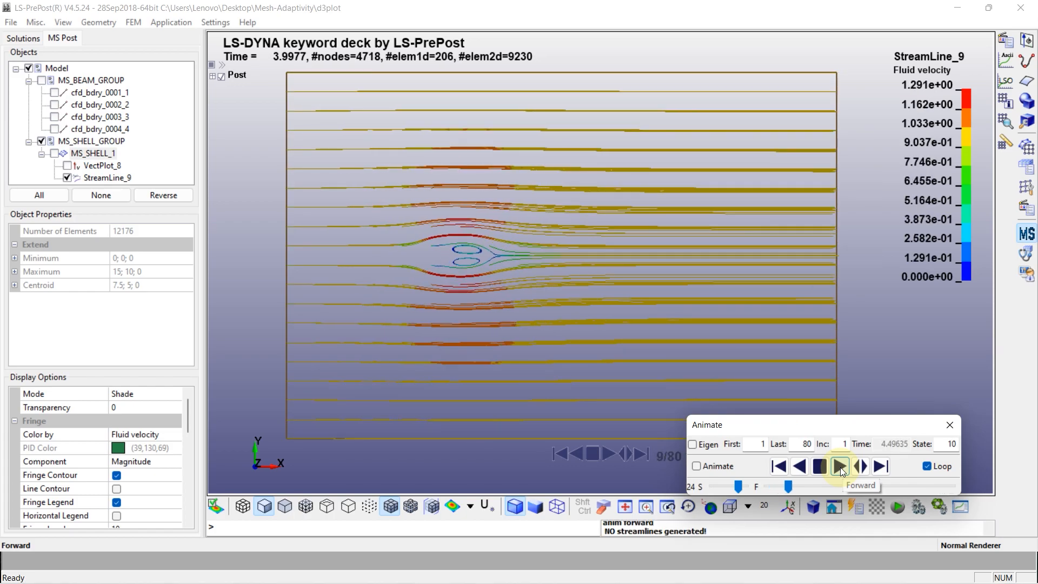
scroll(533, 281, up, 3)
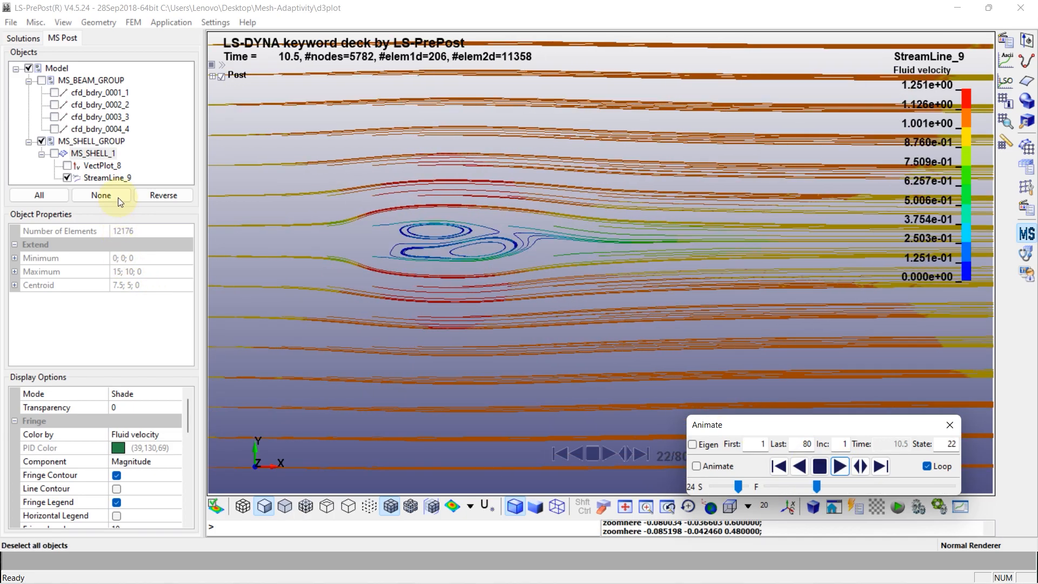
click(819, 466)
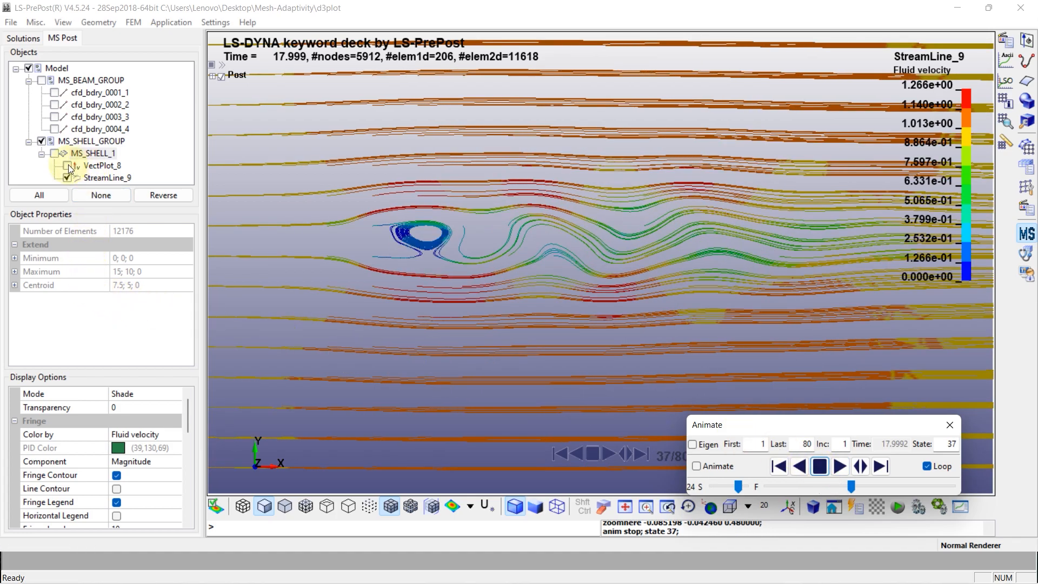
Set NumXpt of StreamLine_9 to 30 and update the streamlines
click(106, 177)
double_click(119, 326)
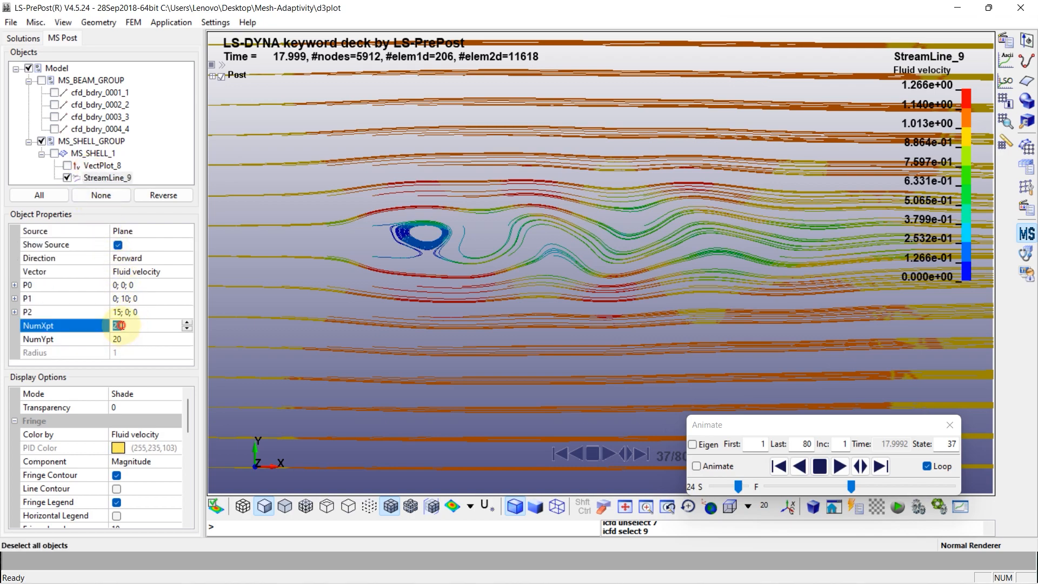
click(186, 323)
click(186, 322)
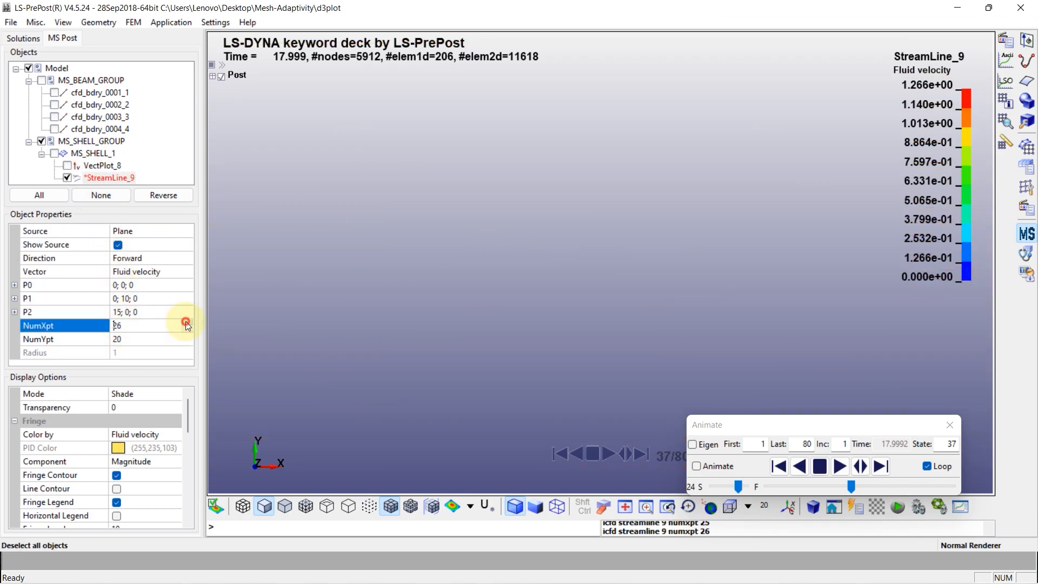
right_click(108, 177)
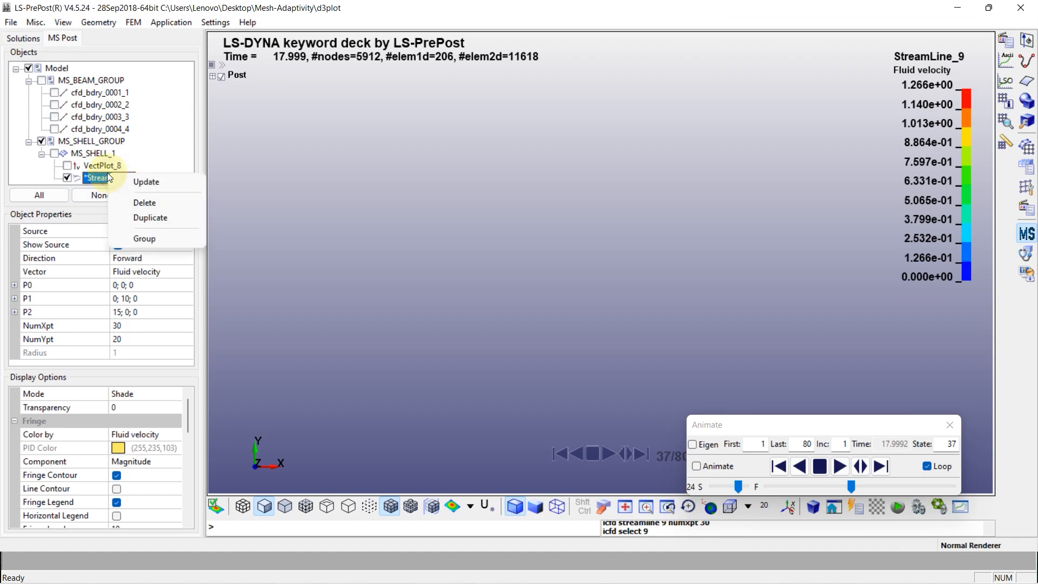
click(130, 181)
Set NumYpt of StreamLine_9 to 10 and update the streamlines
scroll(546, 309, down, 2)
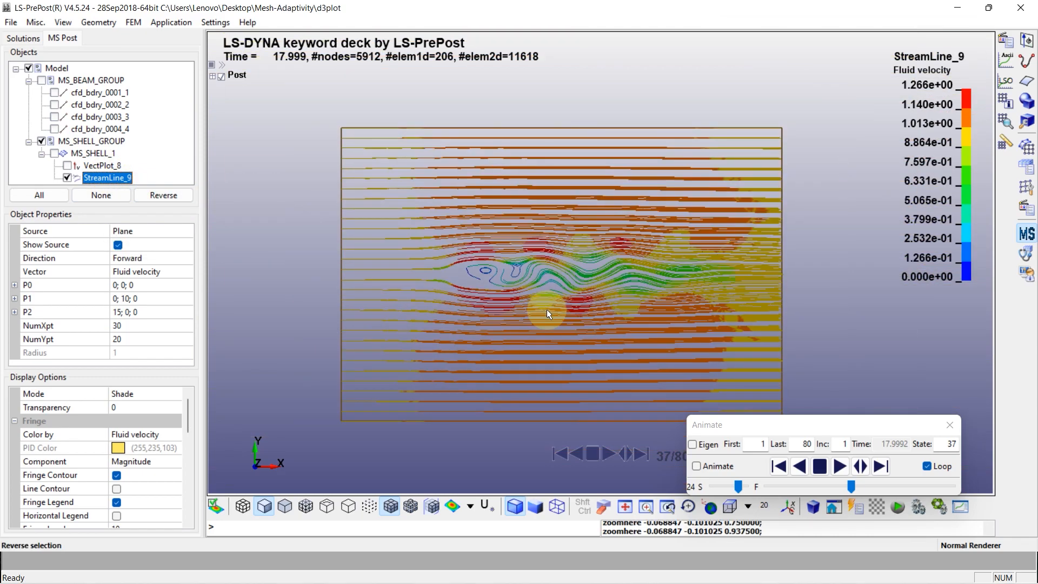
scroll(546, 309, up, 1)
click(147, 339)
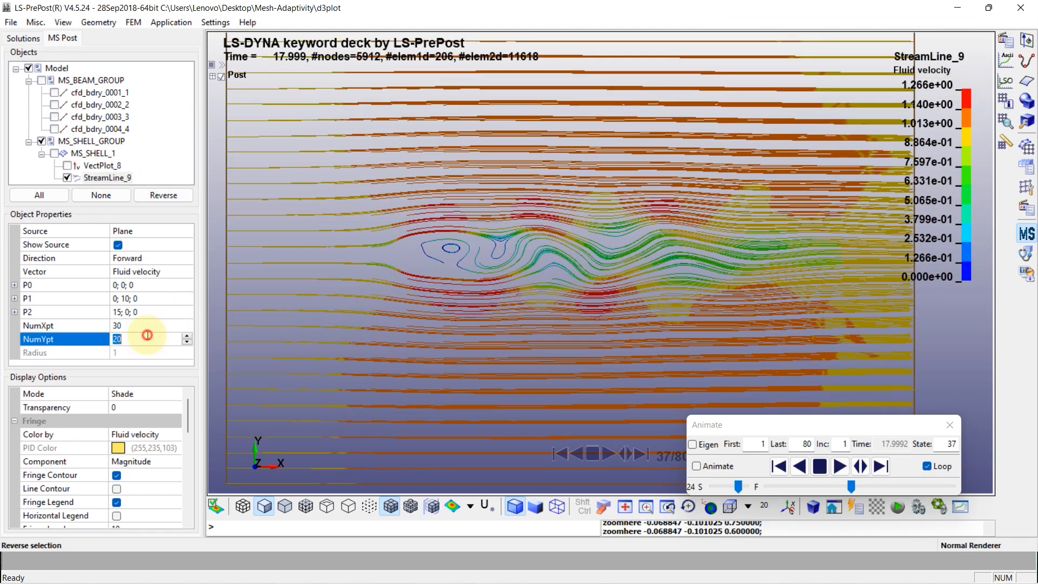
click(187, 342)
click(187, 342)
click(187, 342)
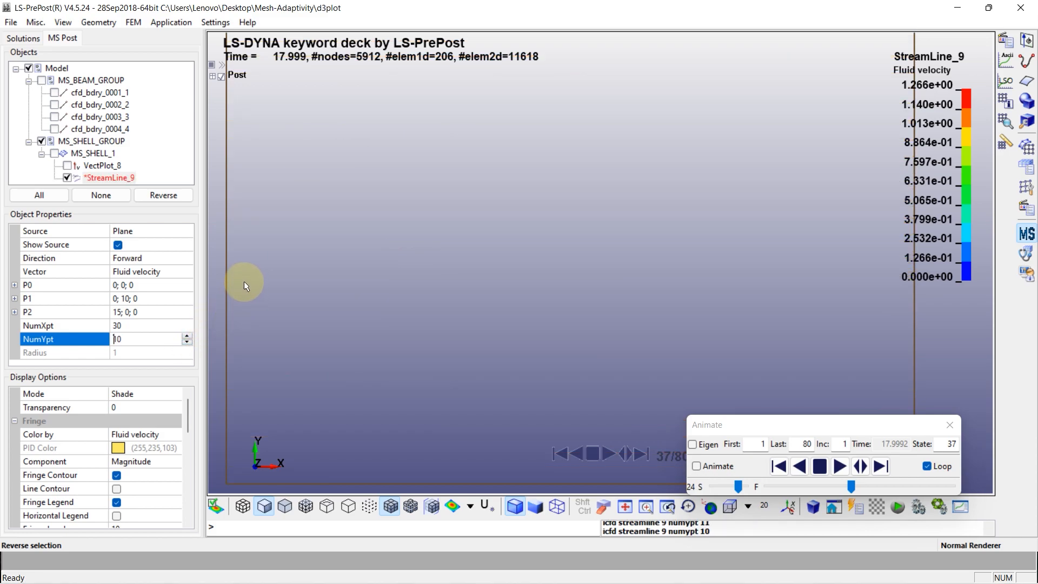
right_click(117, 177)
click(139, 183)
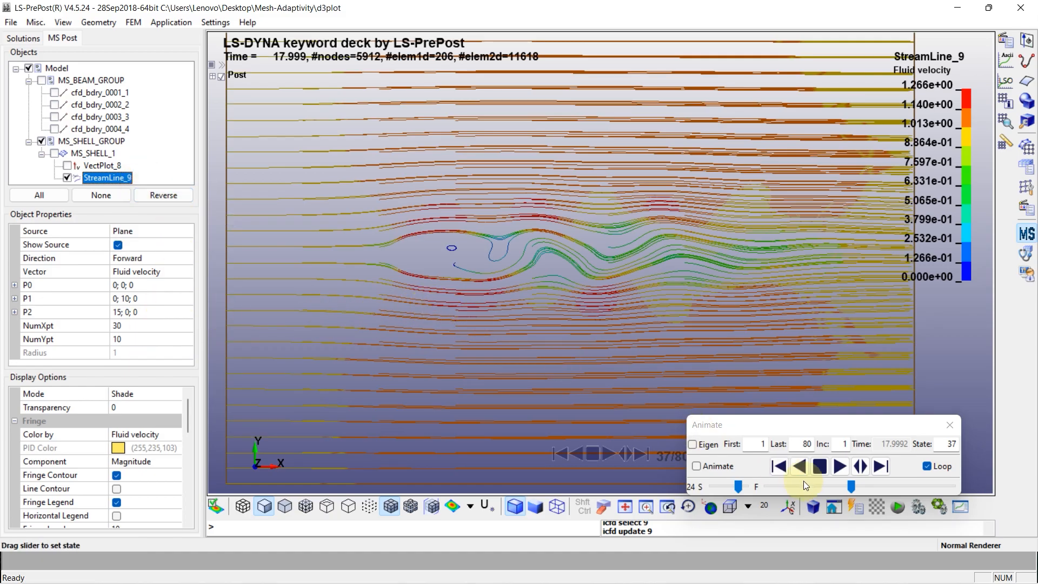
Play the animation to examine the streamline pattern in the cylinder's wake and across the whole domain
click(838, 465)
scroll(529, 282, up, 3)
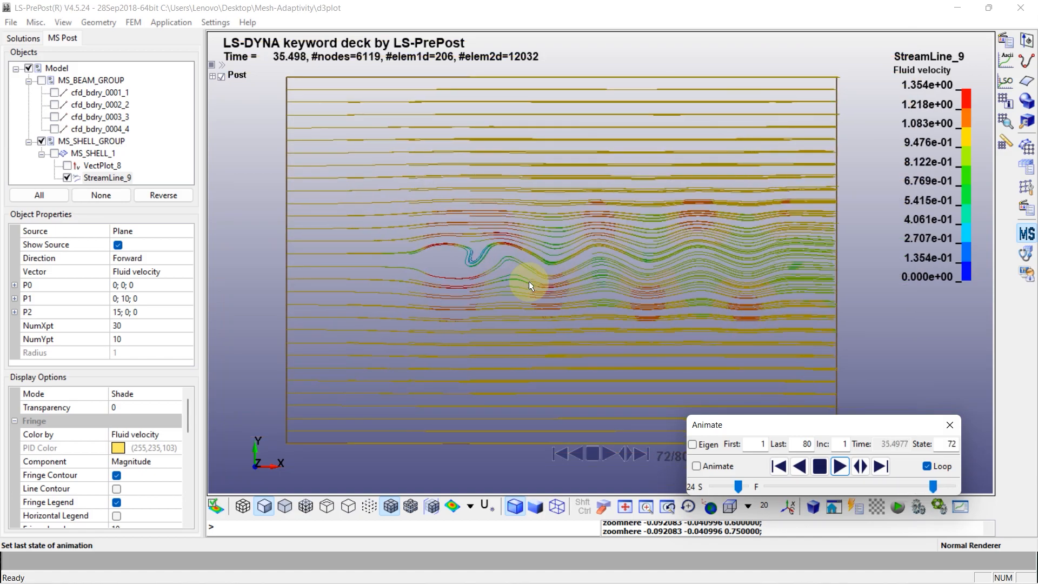
scroll(528, 281, down, 2)
Stop the animation and set the vector Format Type of StreamLine_9 to Shade
drag(190, 414, 187, 496)
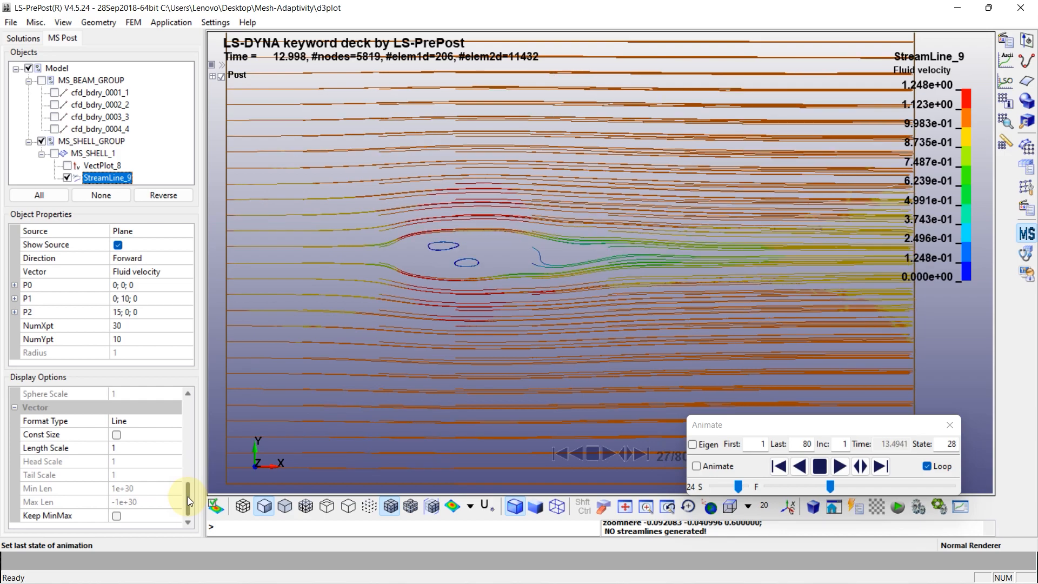
click(167, 422)
click(162, 422)
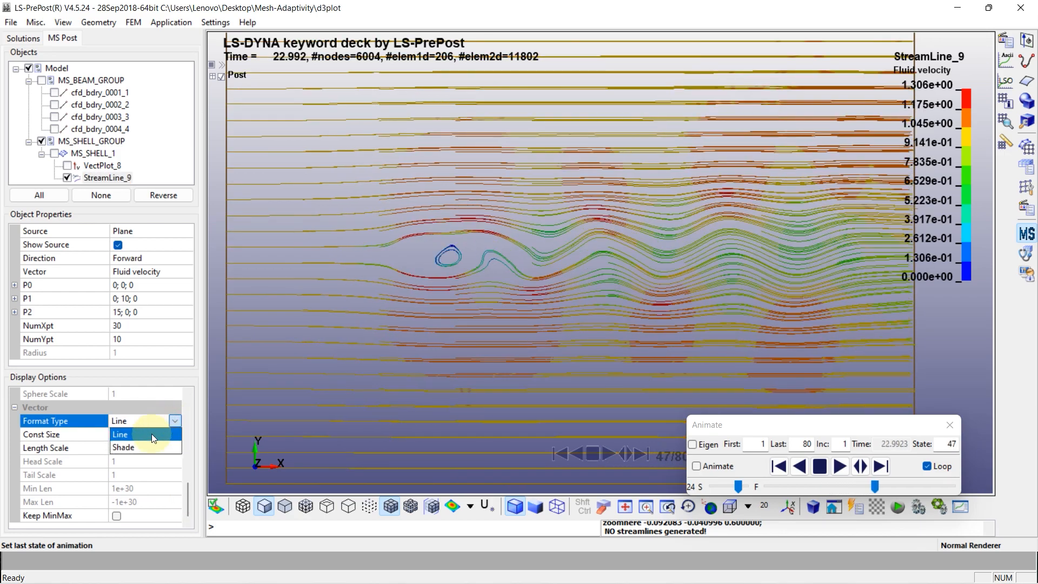
click(141, 445)
click(819, 466)
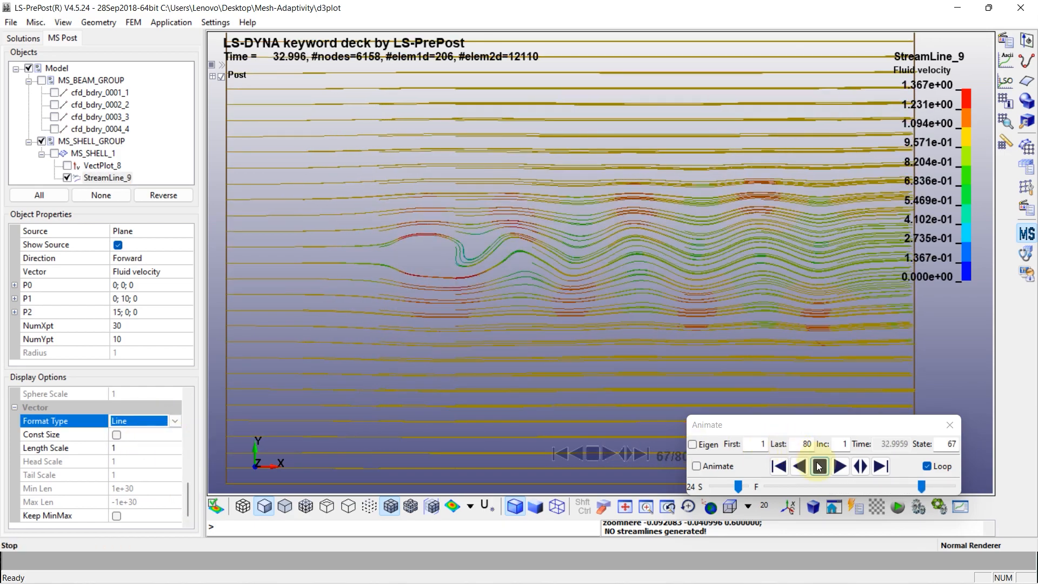
click(174, 421)
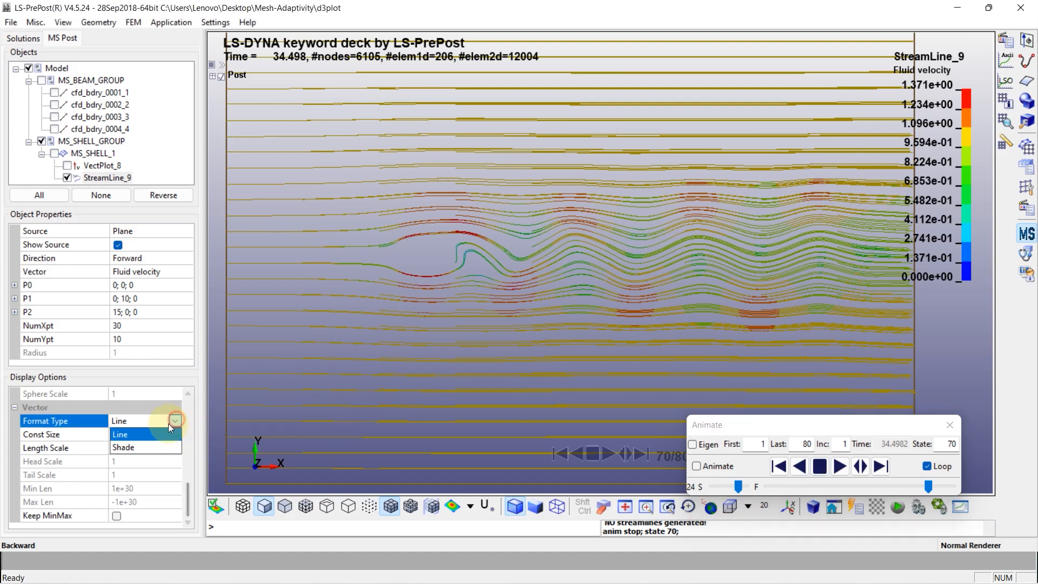
click(135, 447)
Play the animation briefly with the shaded format, stop it, and update StreamLine_9
click(838, 466)
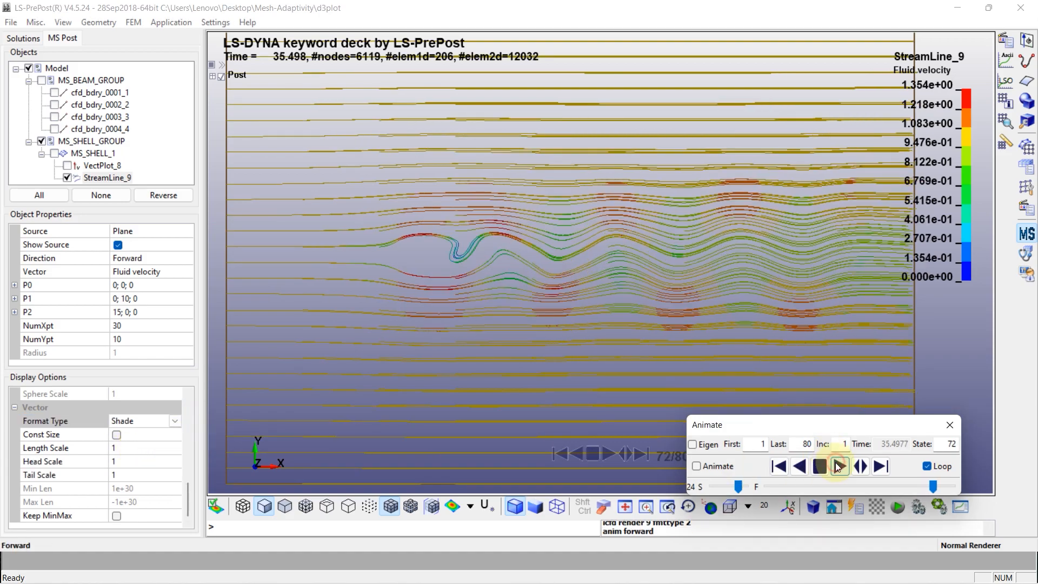
click(819, 466)
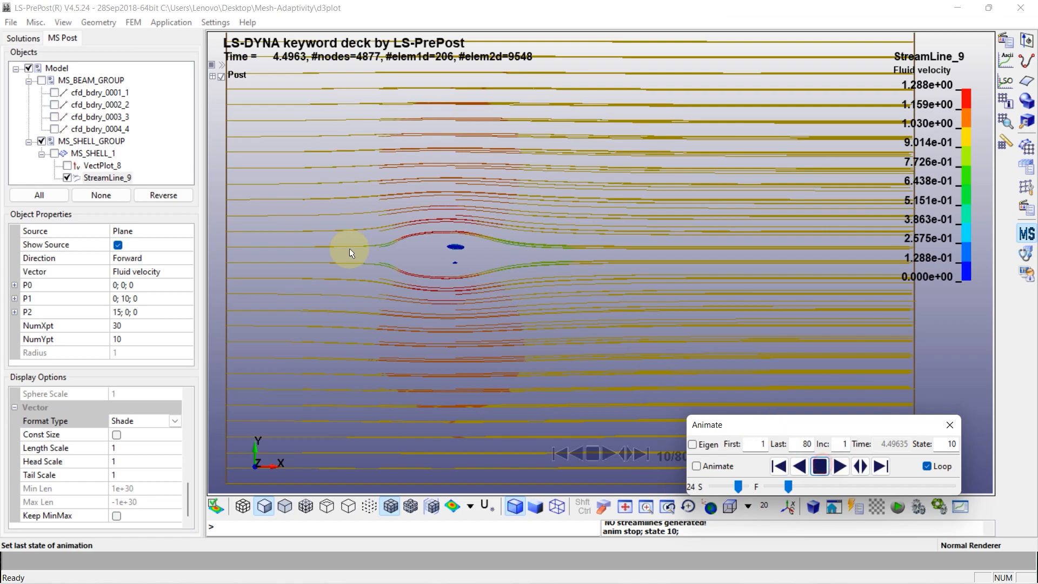
right_click(113, 177)
click(126, 185)
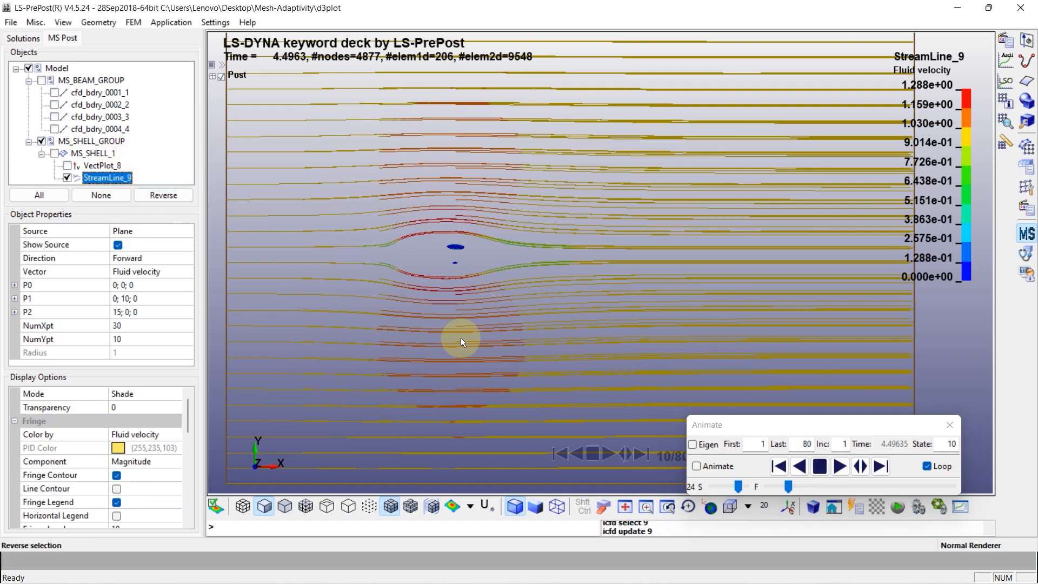
Review the vector display options of StreamLine_9 and replay the animation to examine the updated streamlines
drag(188, 406, 186, 505)
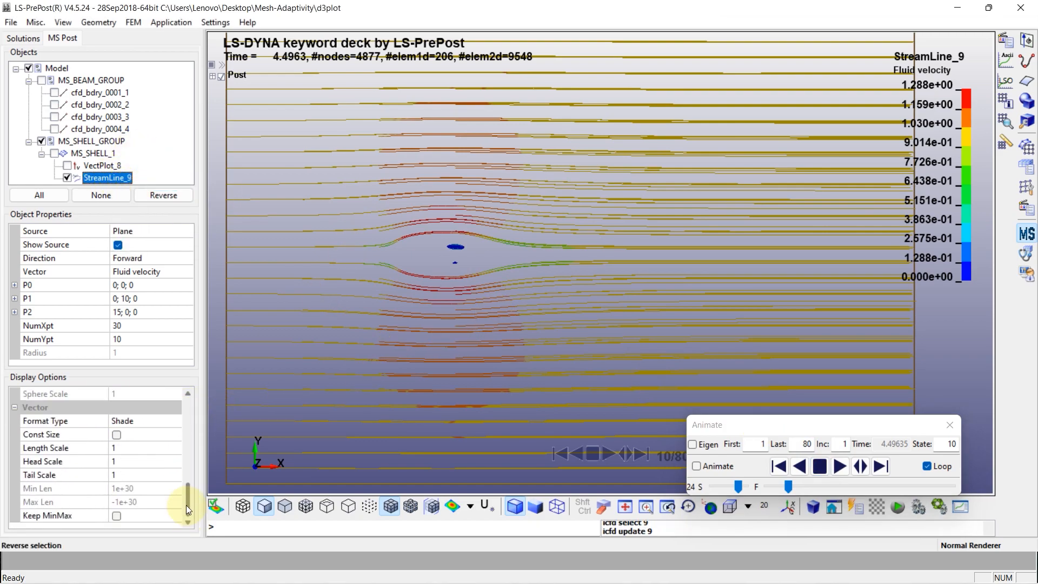
click(841, 466)
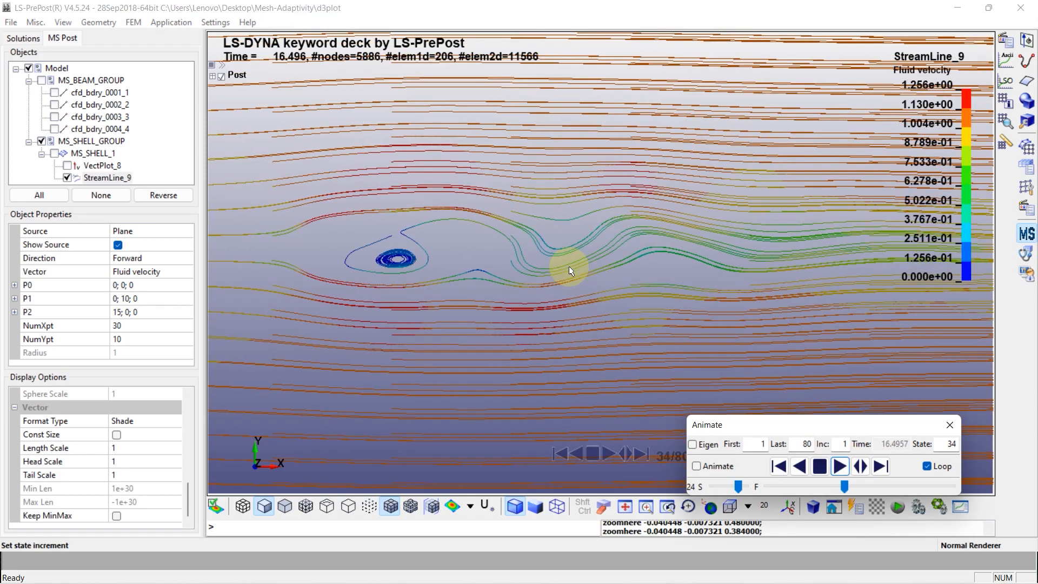
scroll(568, 266, down, 2)
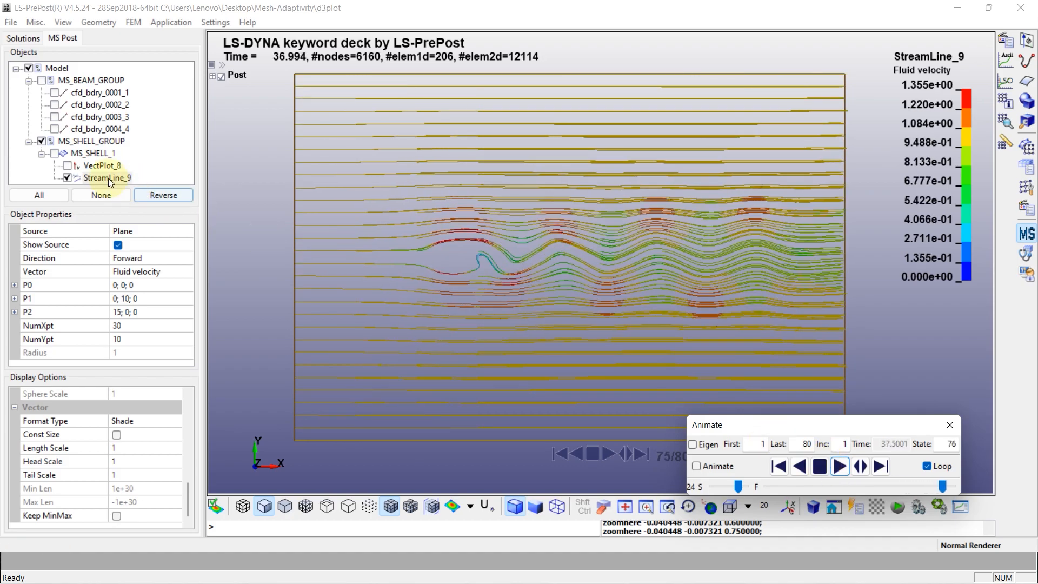
Show MS_SHELL_1's velocity fringe together with StreamLine_9 during the animation, and stop the playback in the developed wake
click(54, 154)
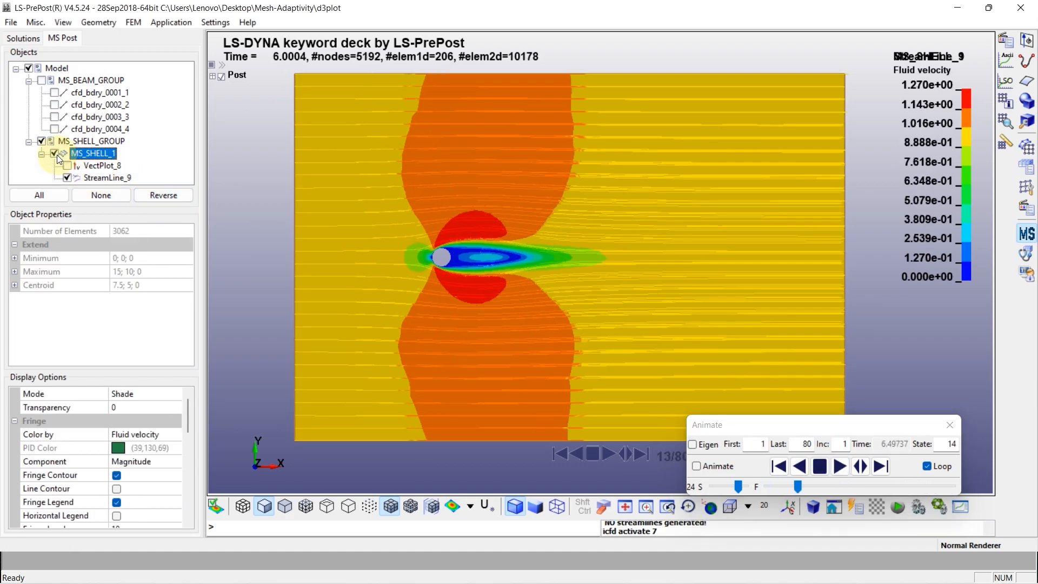
click(820, 467)
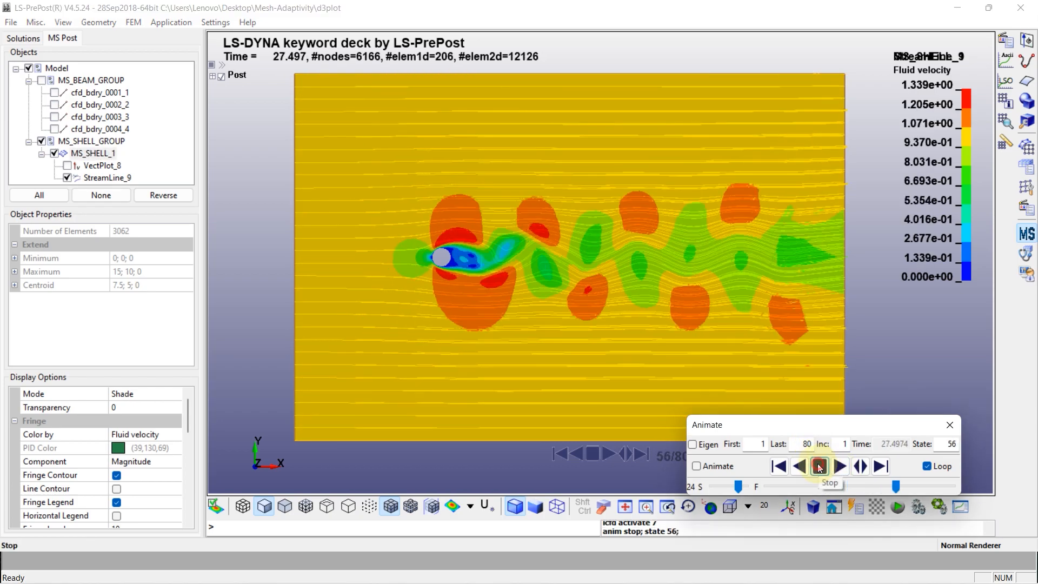
Replace the StreamLine_9 display with VectPlot_8 and hide MS_SHELL_1 to view only the velocity vectors around the cylinder
click(69, 177)
click(68, 164)
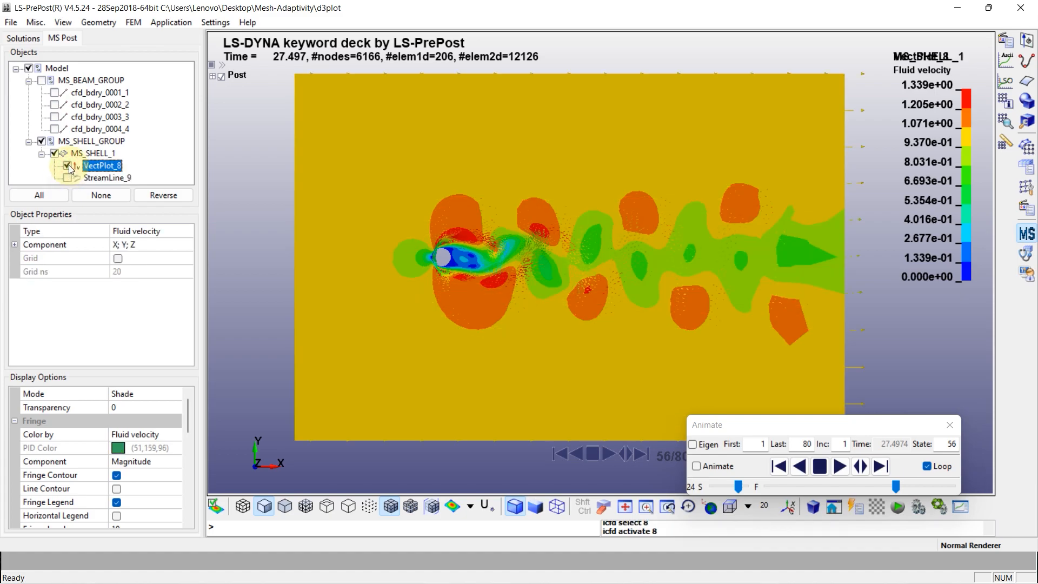
click(55, 154)
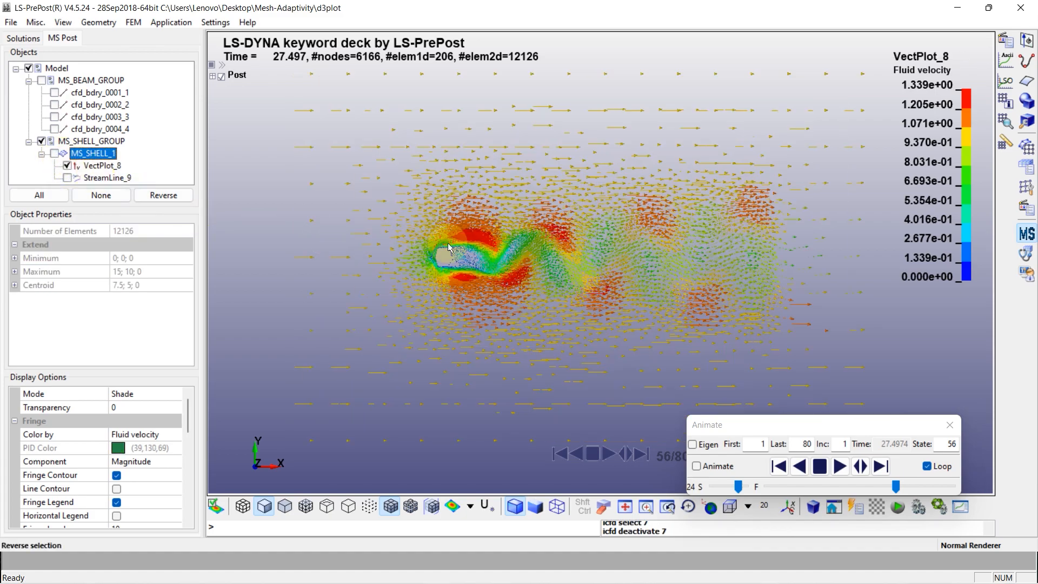
scroll(523, 264, up, 1)
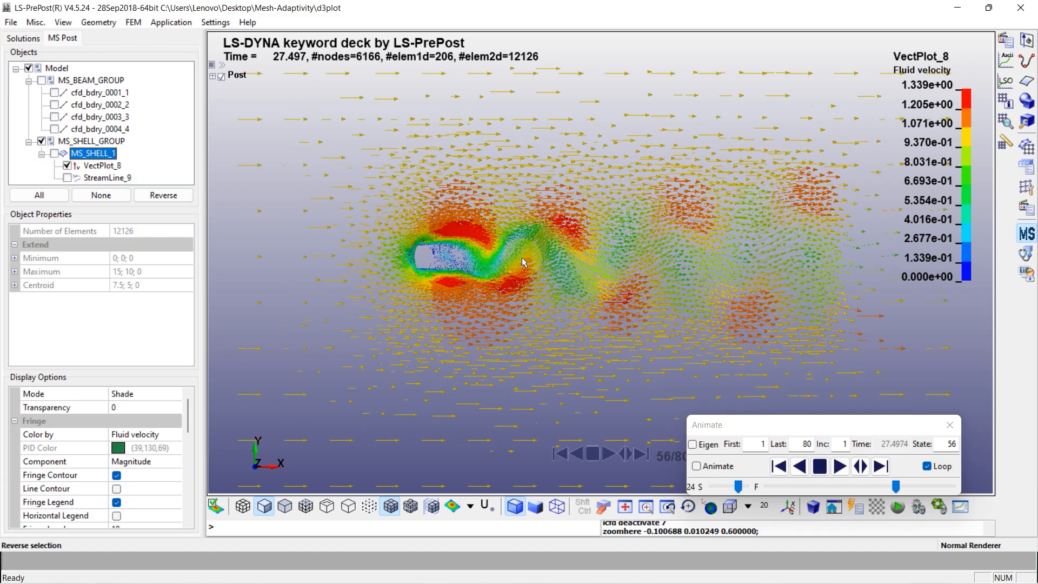
Show MS_SHELL_1 again behind the velocity vectors and color it by PID
click(55, 154)
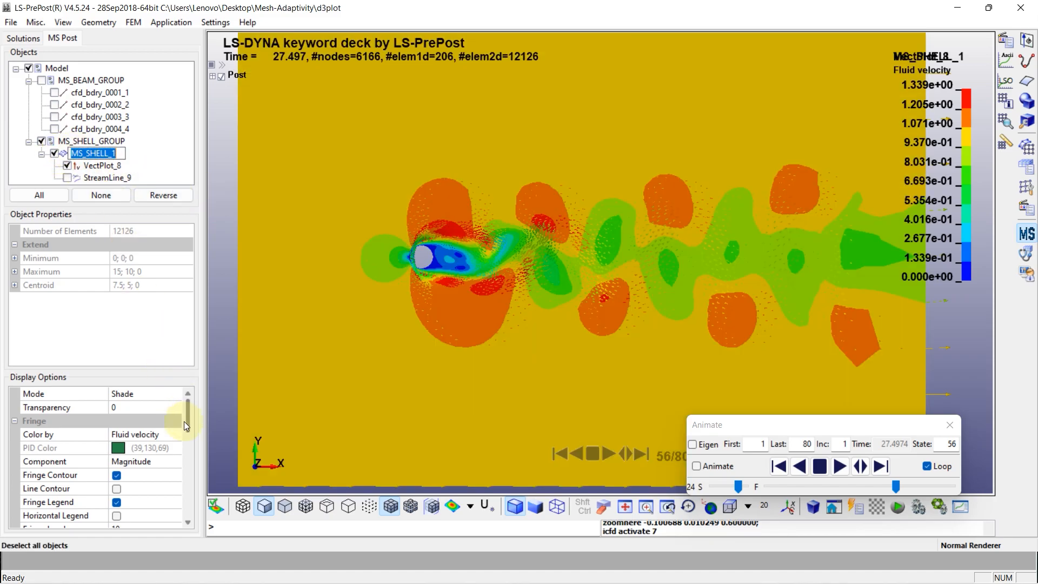
click(173, 434)
click(172, 435)
click(142, 447)
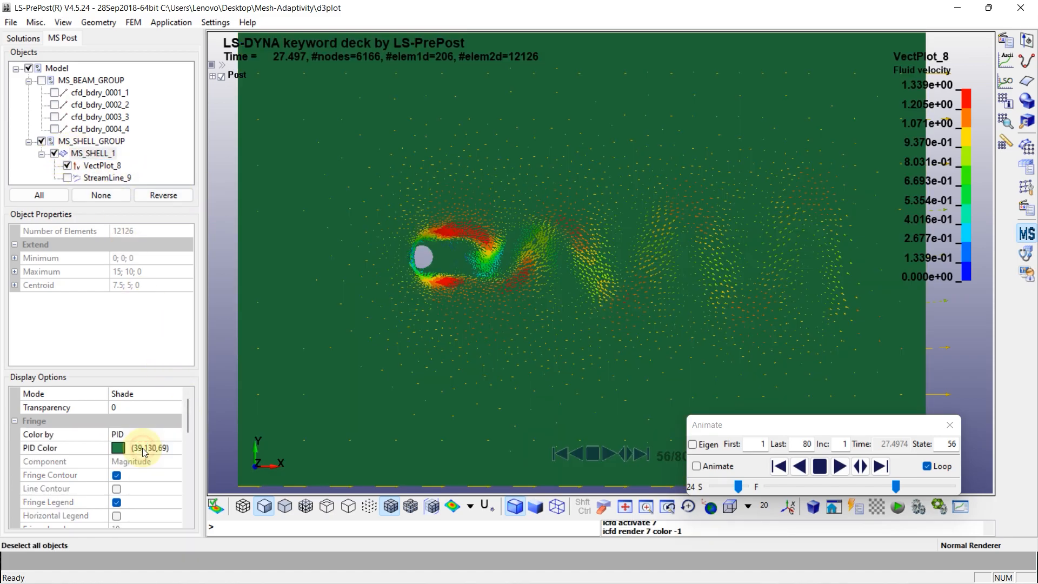
Play the animation of VectPlot_8 over the PID-colored shell, and hide MS_SHELL_1 to examine the vectors alone
click(100, 166)
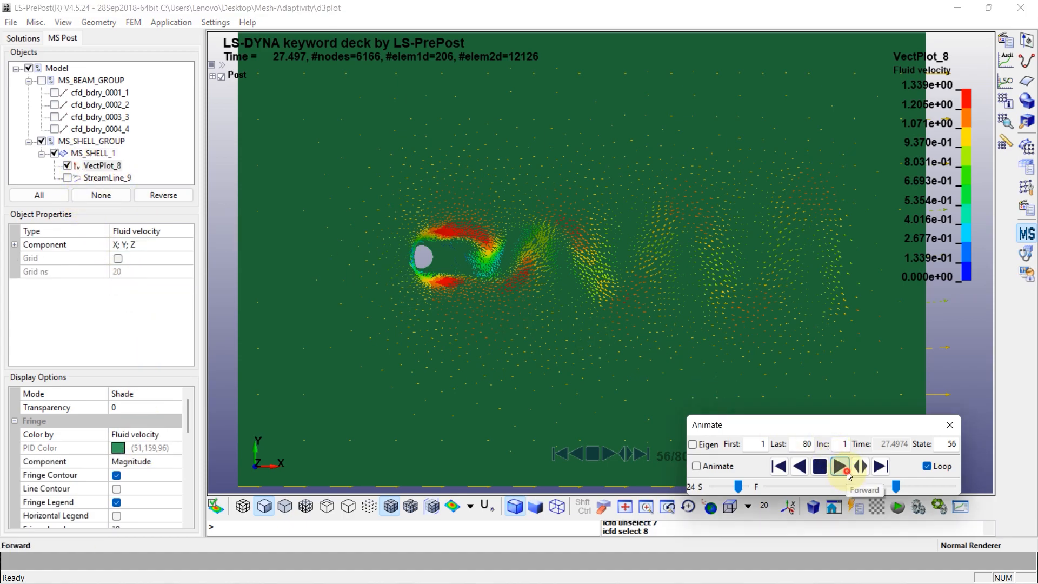
click(845, 473)
scroll(532, 273, up, 1)
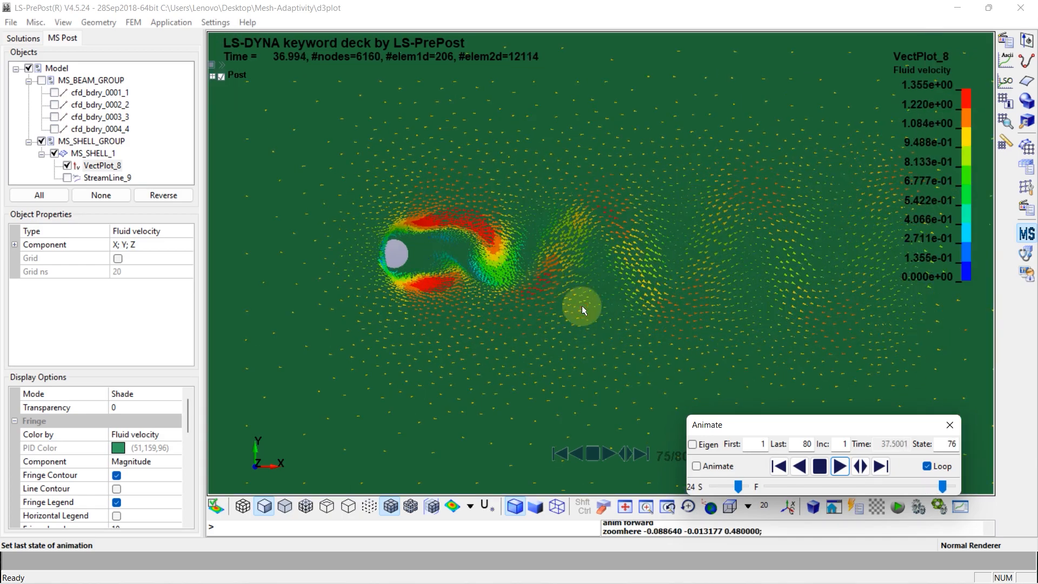
click(54, 152)
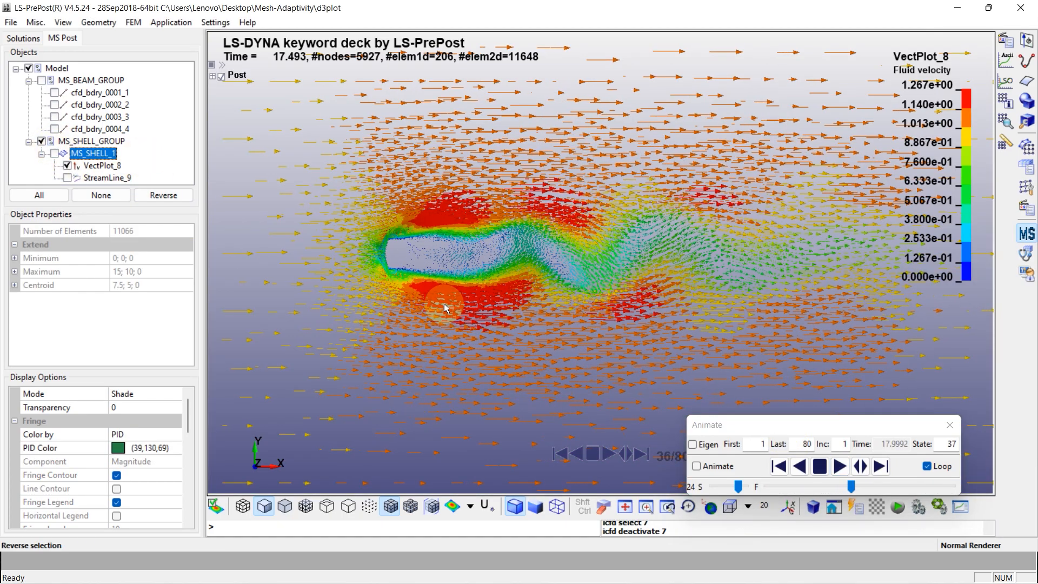